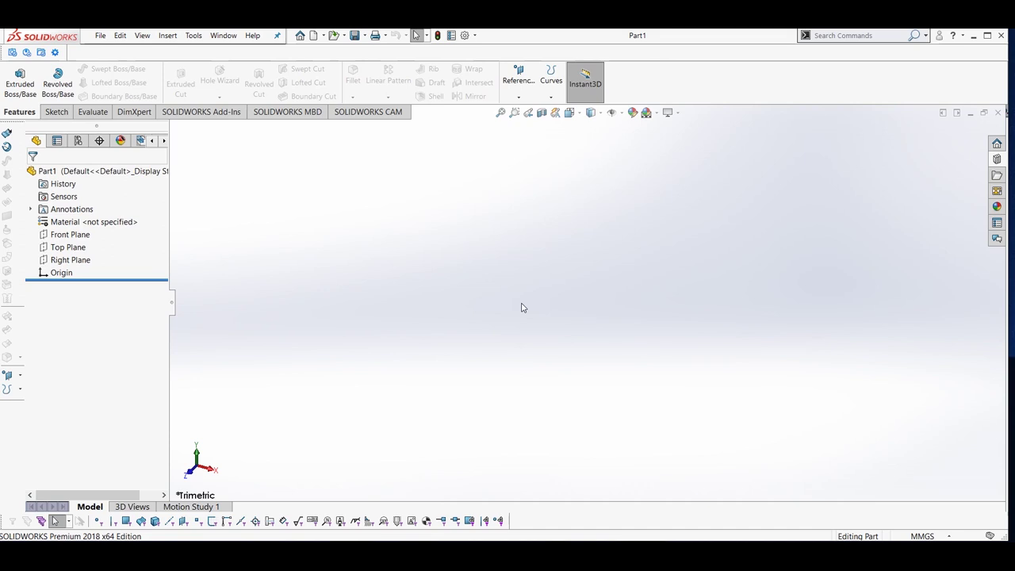
Sketch a circle of about 83 mm radius on the Front Plane, centred on the origin.
click(56, 112)
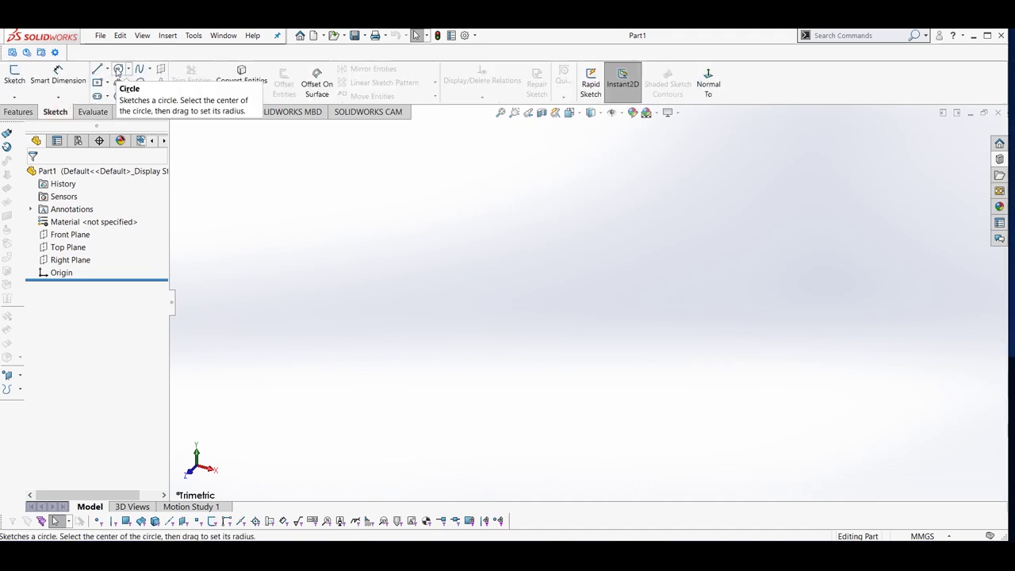
click(118, 71)
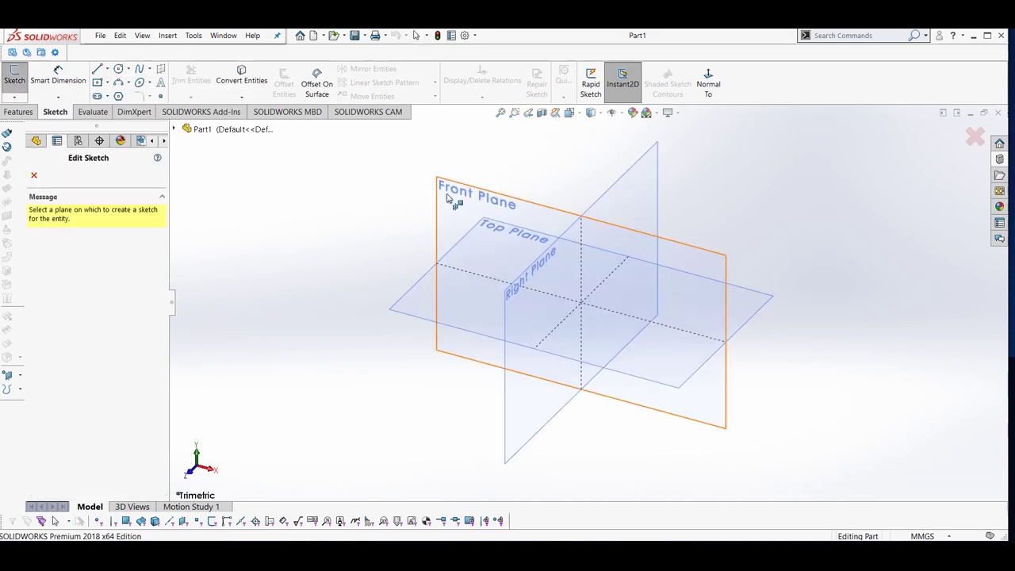
click(448, 195)
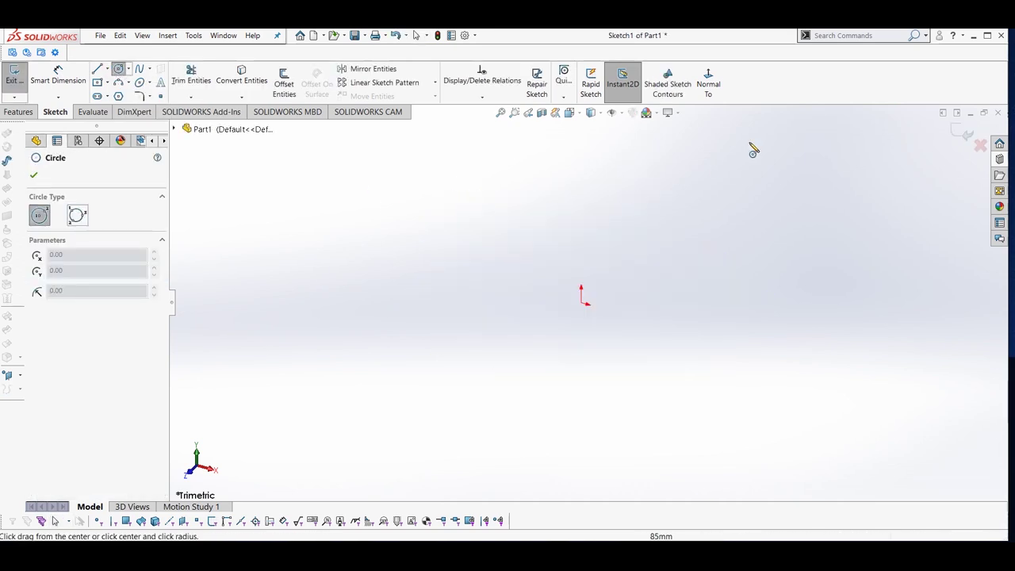
click(708, 89)
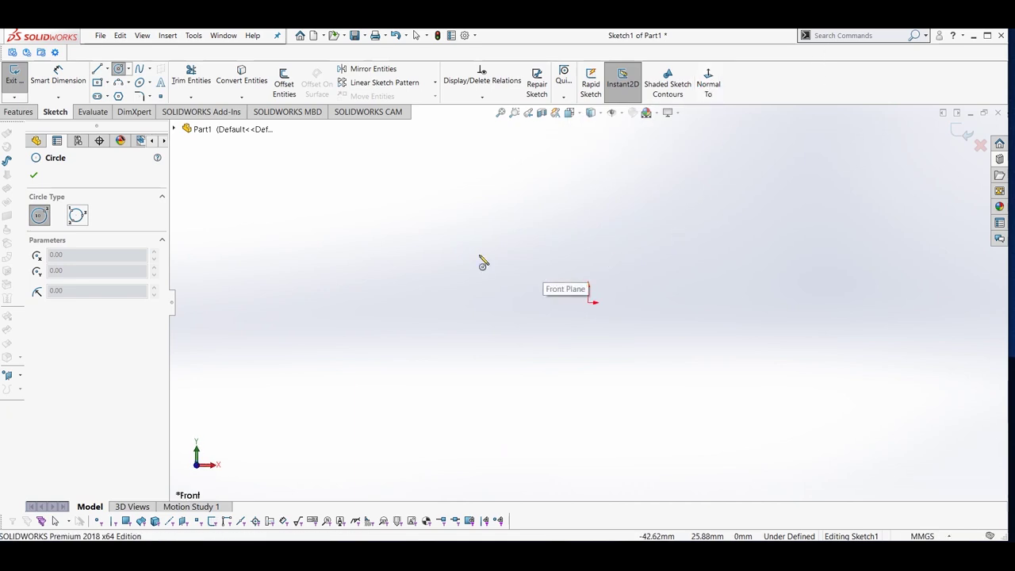
click(590, 303)
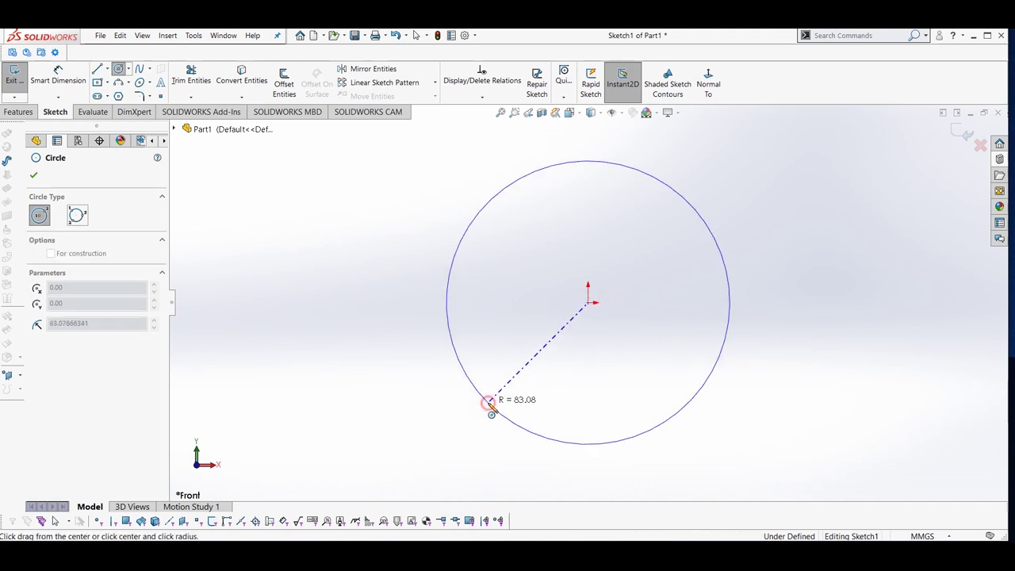
click(487, 408)
Dimension the circle's diameter as 68 mm.
click(57, 76)
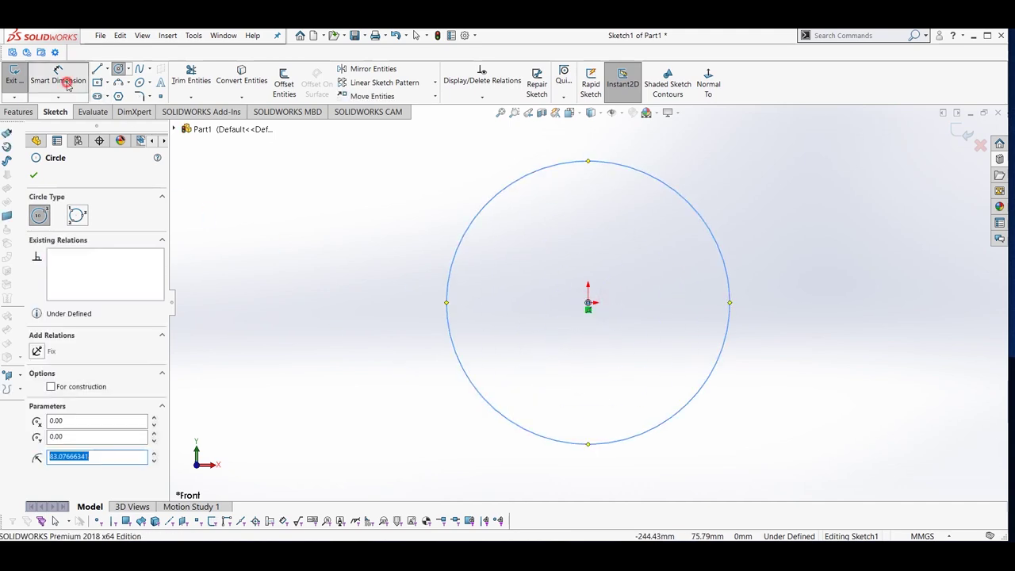
click(449, 309)
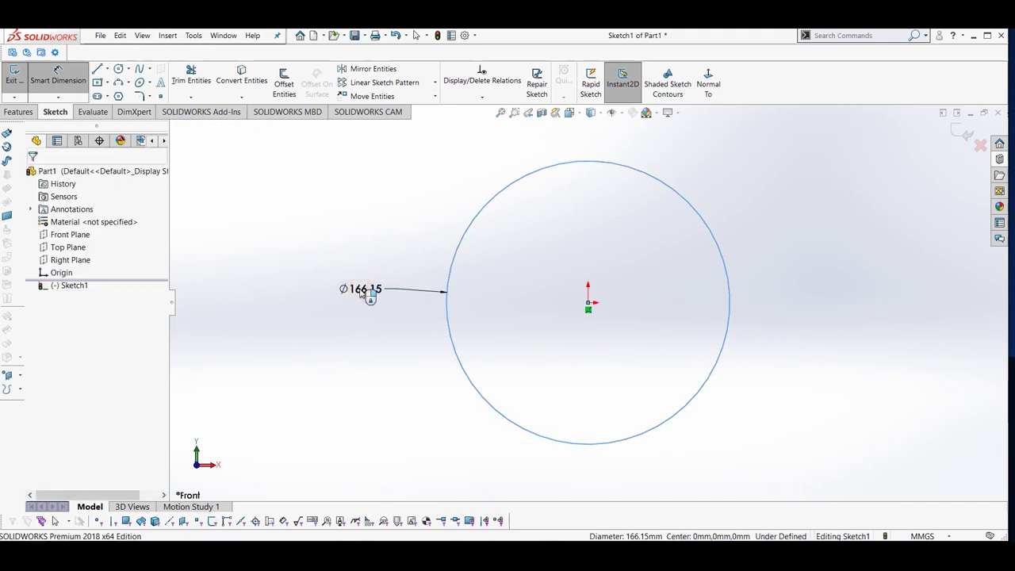
click(359, 291)
text(68)
key(Return)
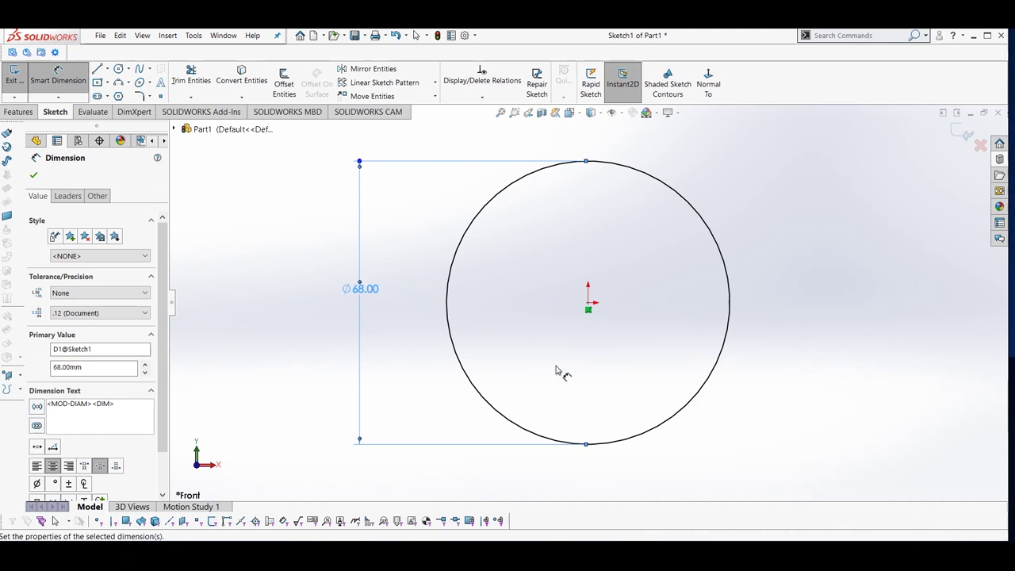
Draw a vertical centerline about 82 mm long through the origin, extending past the circle at both ends.
click(106, 71)
click(115, 93)
drag(589, 136, 588, 477)
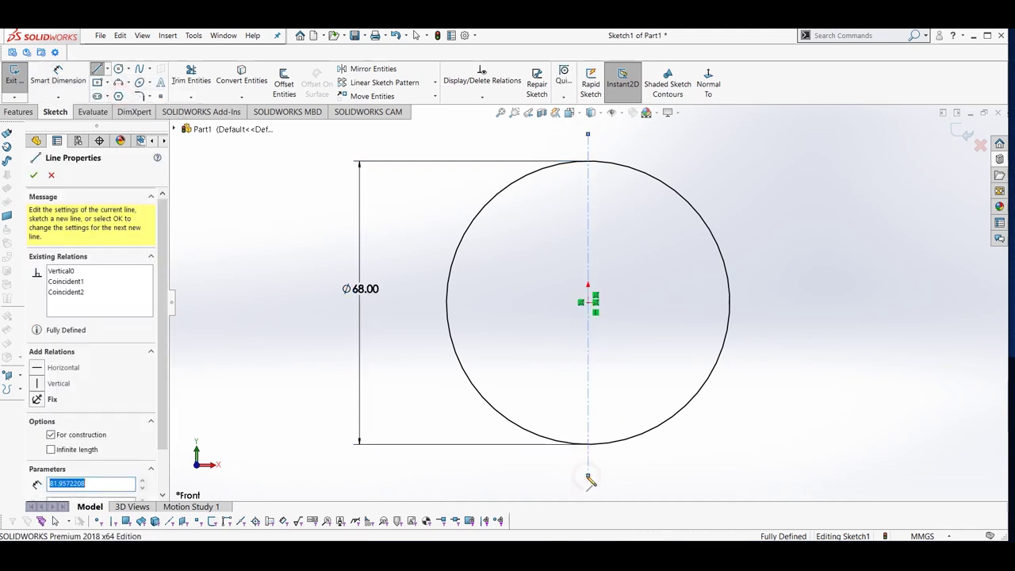
key(Escape)
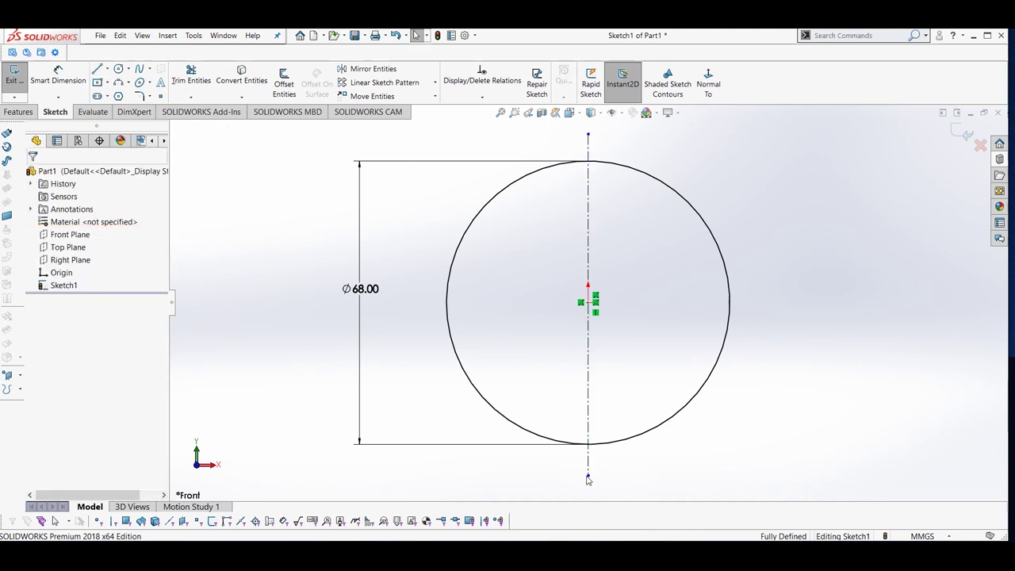
Trim away the half of the circle to the right of the centerline with Power trim.
click(192, 80)
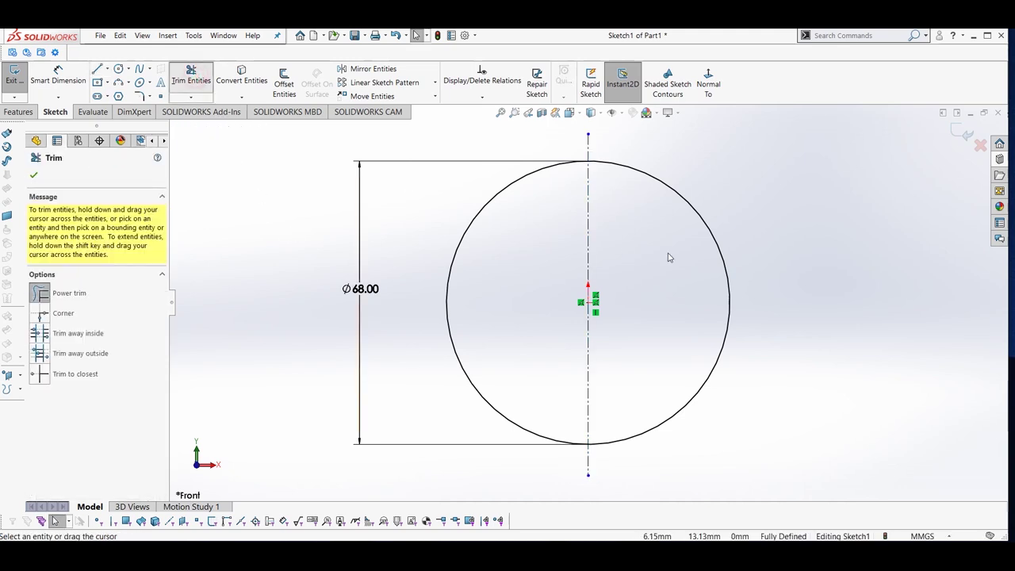
mouse_move(746, 212)
mouse_down()
mouse_move(693, 235)
mouse_move(679, 300)
mouse_up()
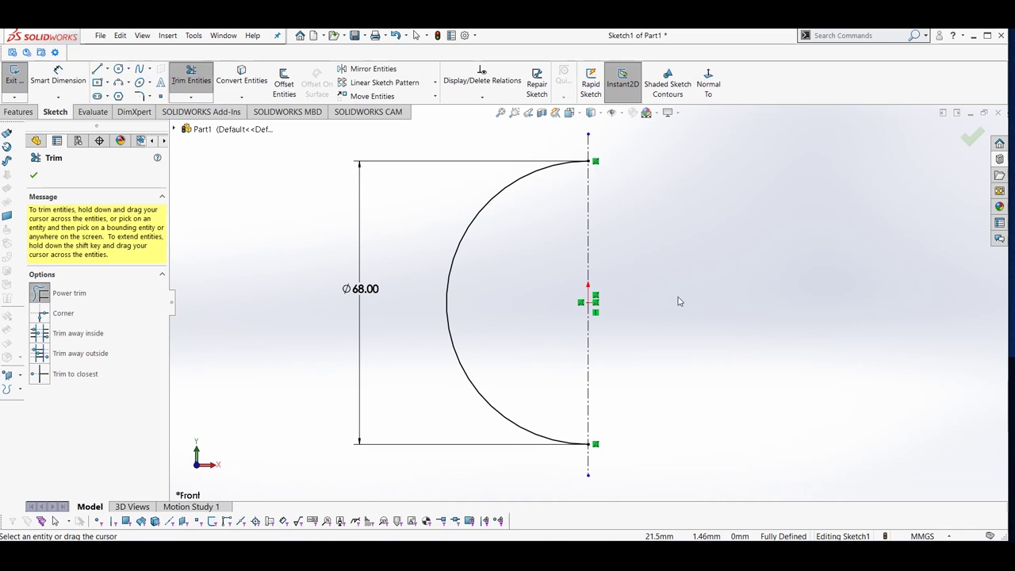
key(Escape)
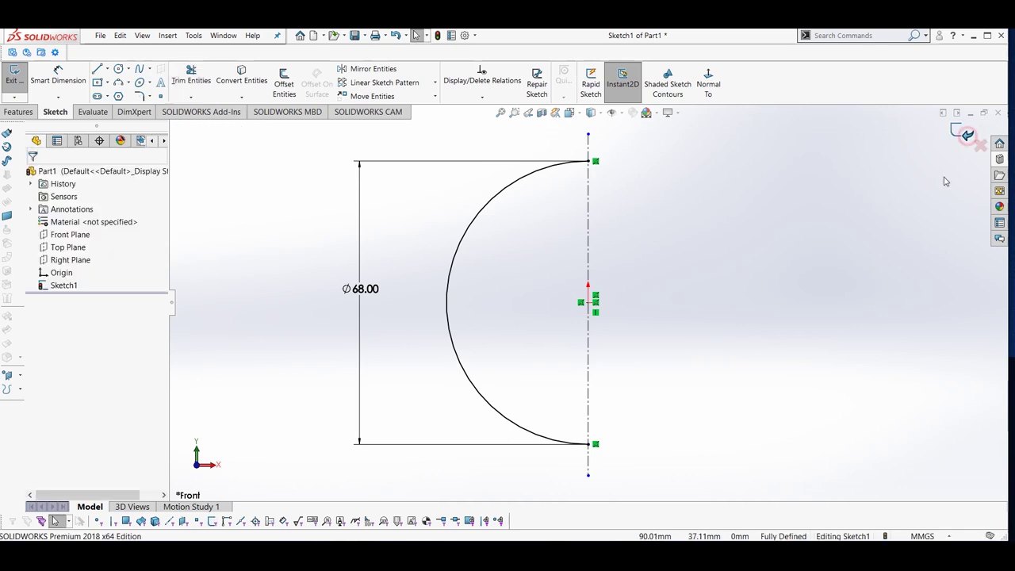
Revolve the half circle 360 degrees about the vertical centerline into a solid sphere, having the open sketch closed automatically.
key(z)
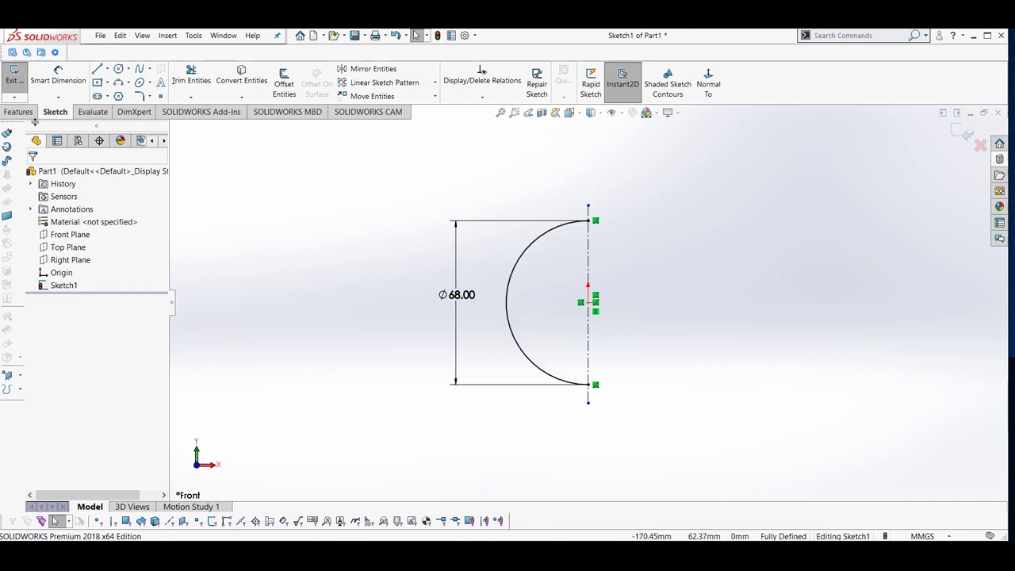
click(25, 114)
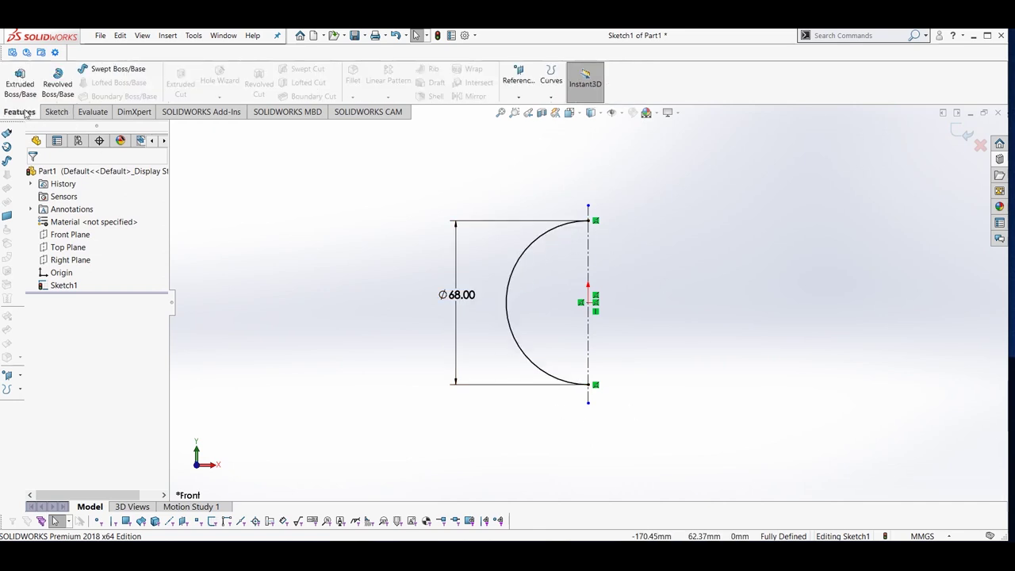
click(58, 86)
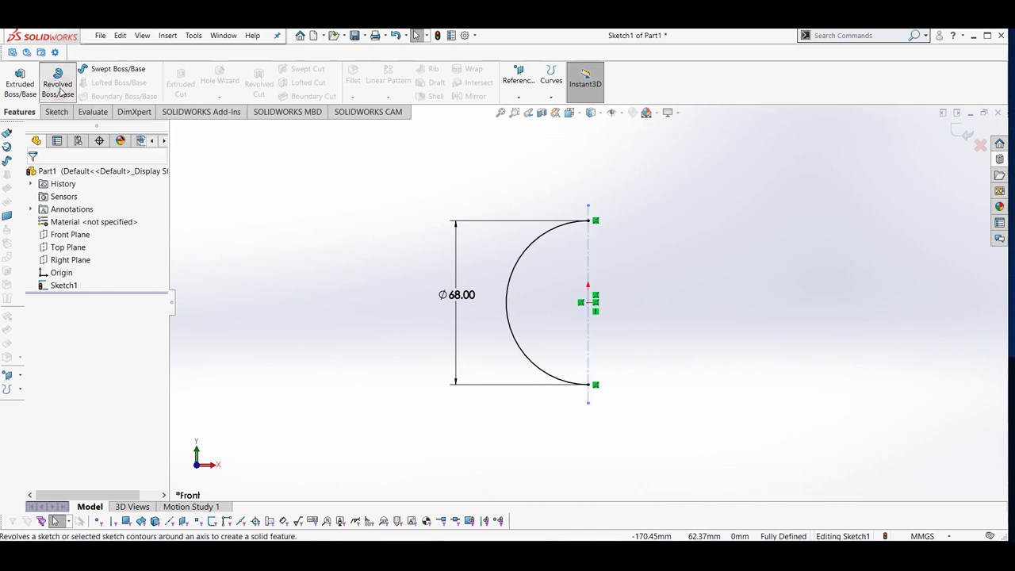
click(537, 287)
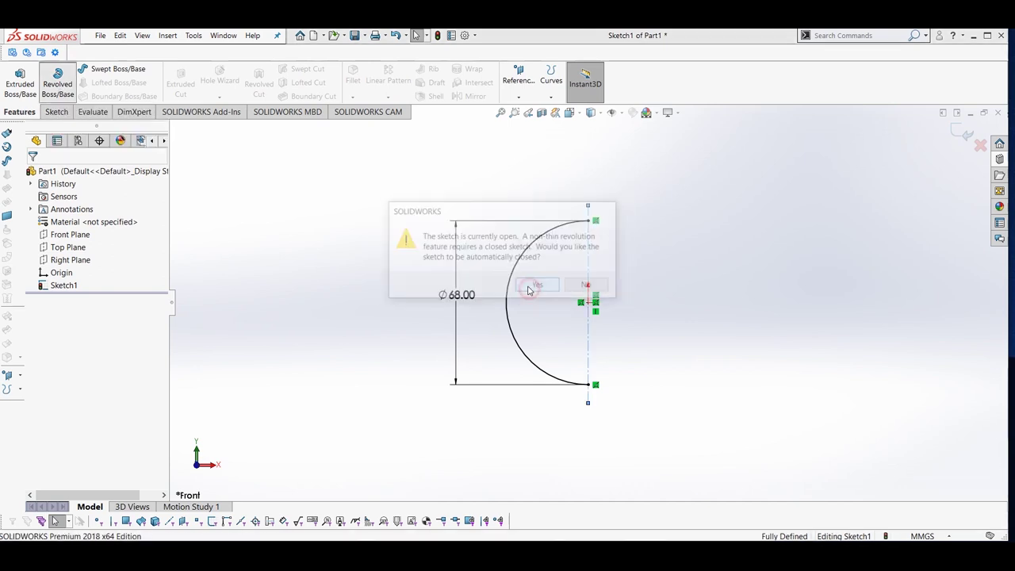
scroll(722, 335, up, 2)
scroll(734, 333, down, 2)
scroll(724, 325, up, 2)
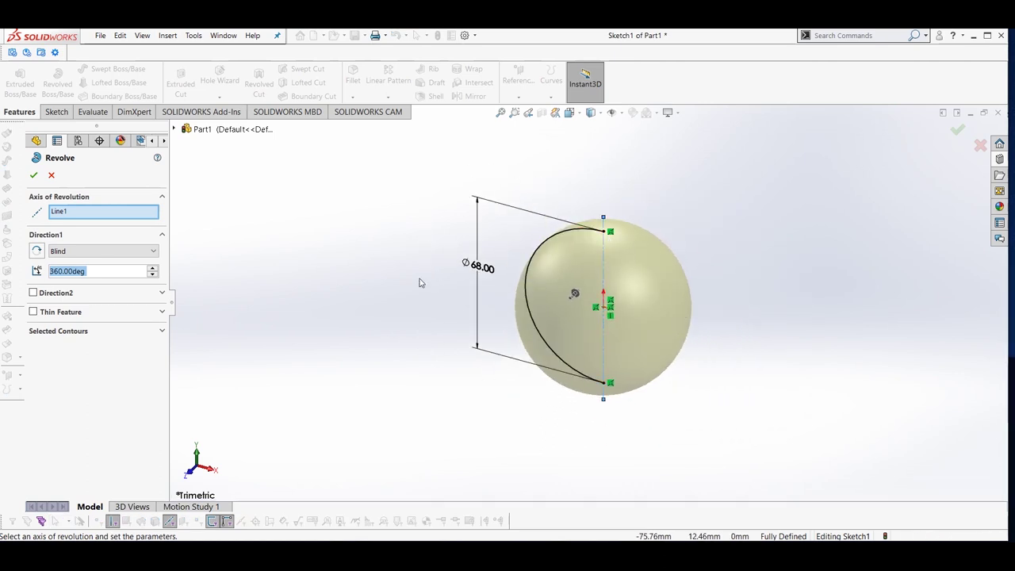
click(959, 130)
scroll(604, 335, up, 2)
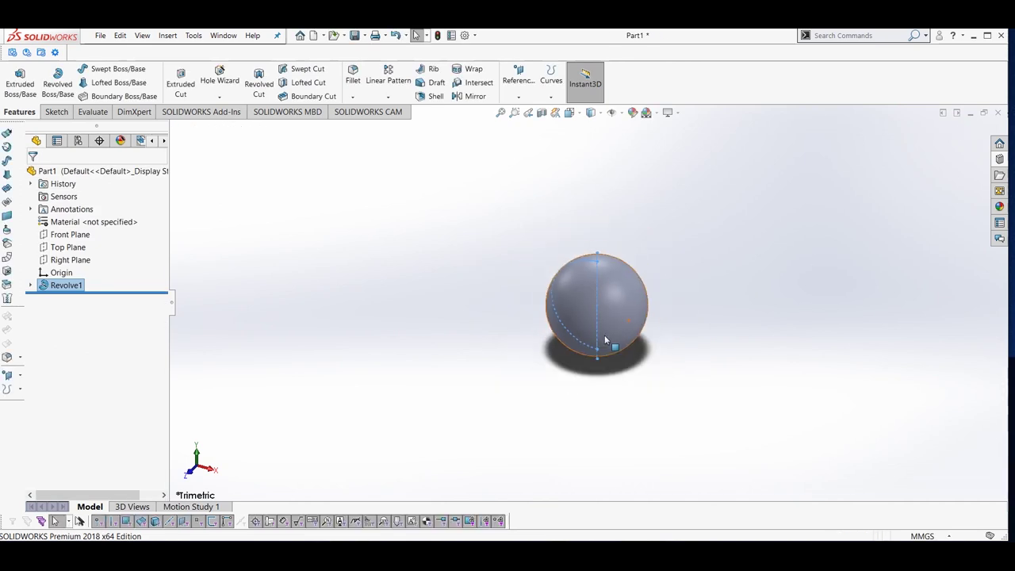
scroll(576, 257, down, 1)
scroll(577, 258, up, 3)
scroll(577, 258, down, 2)
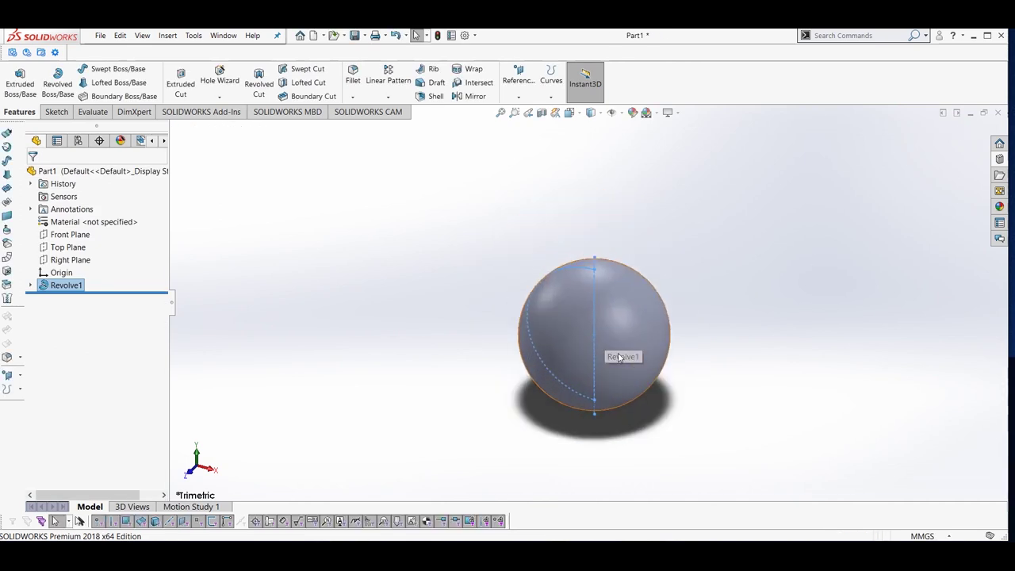
scroll(618, 354, up, 2)
scroll(618, 354, down, 2)
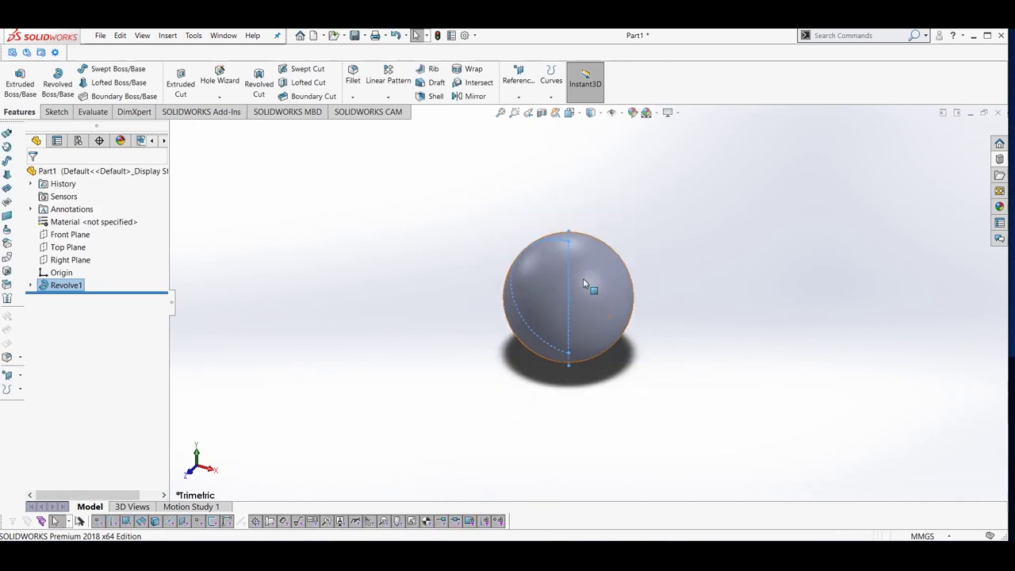
scroll(585, 283, down, 1)
scroll(585, 283, up, 2)
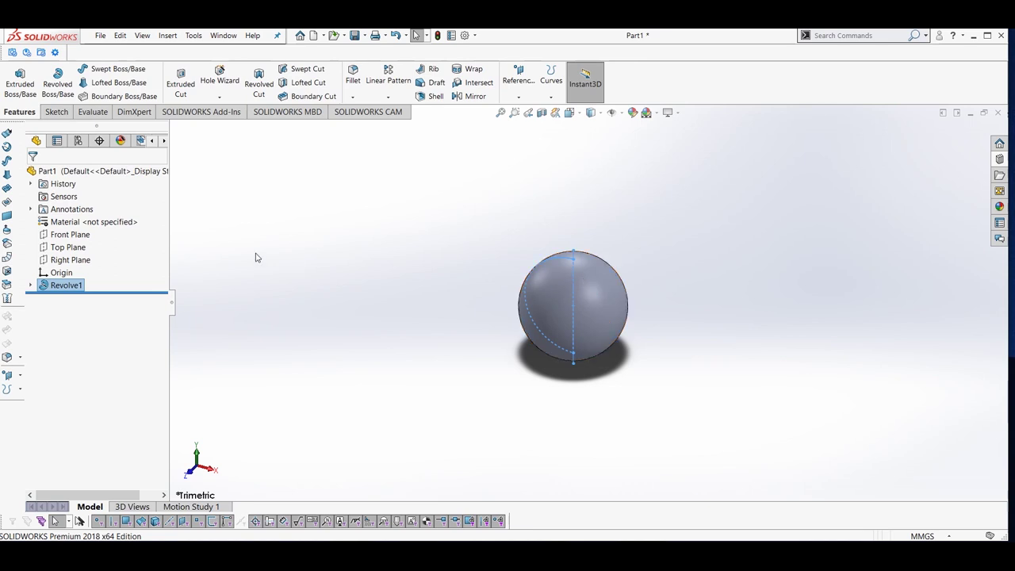
Sketch a closed arch on the Front Plane with vertical sides about 35 mm long, a tangent arc centred on the origin and a base about 47 mm wide.
click(79, 235)
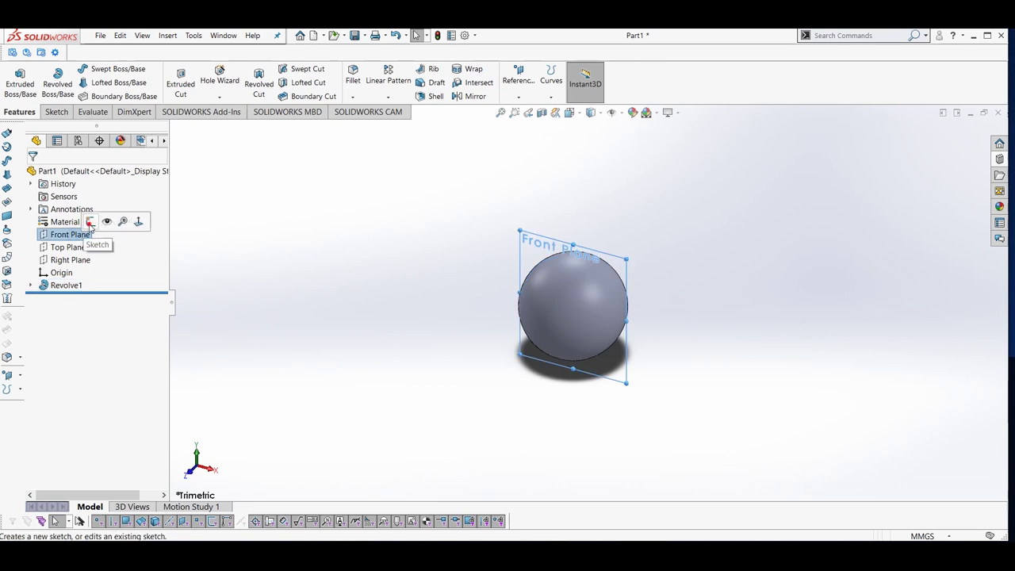
click(135, 227)
click(708, 83)
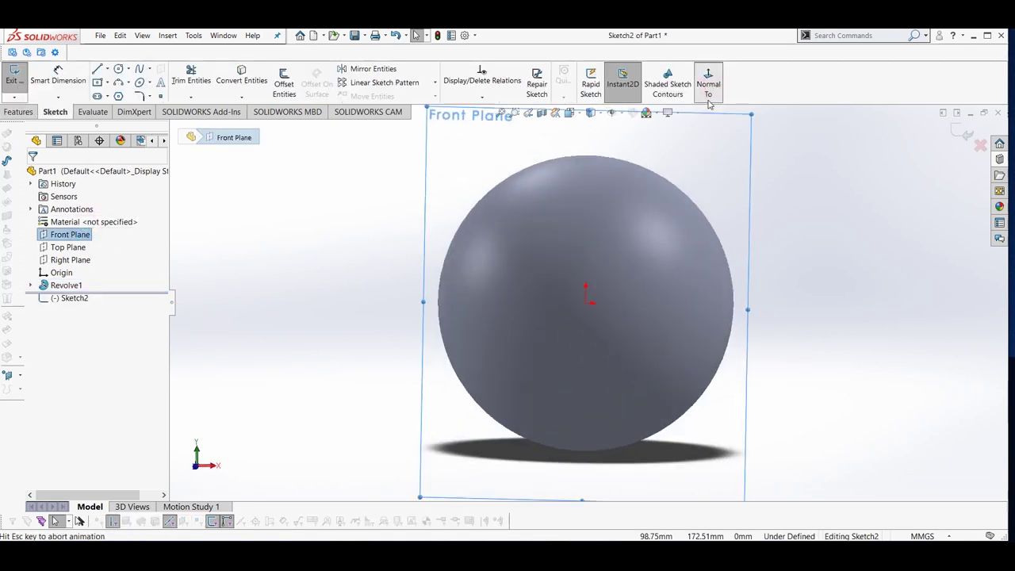
scroll(642, 240, up, 1)
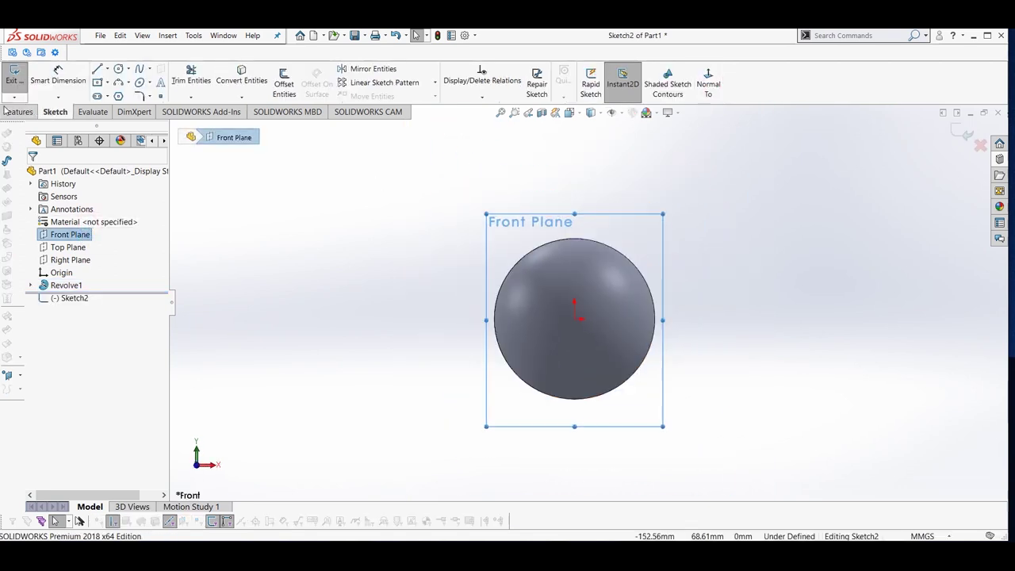
click(97, 69)
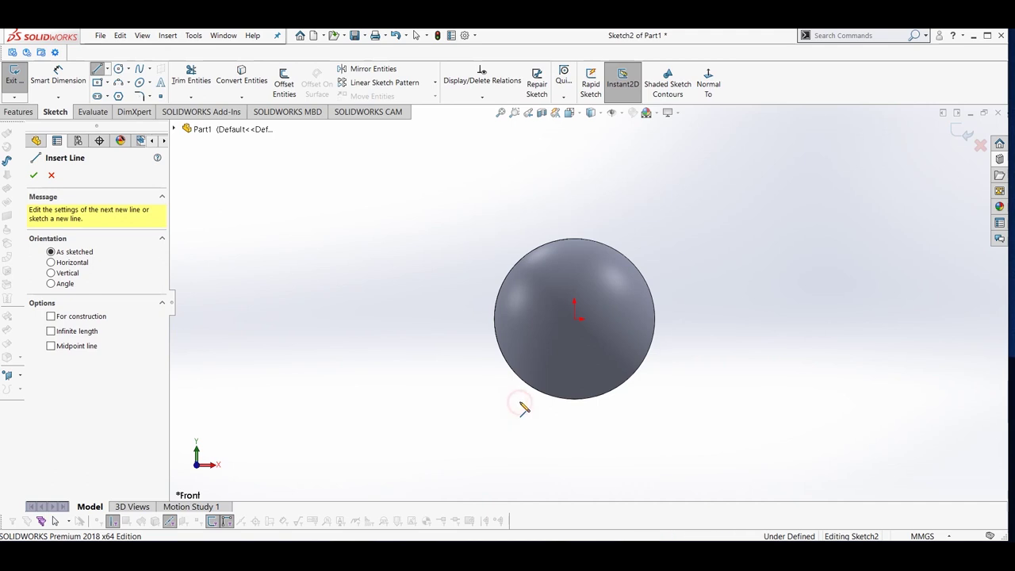
click(521, 401)
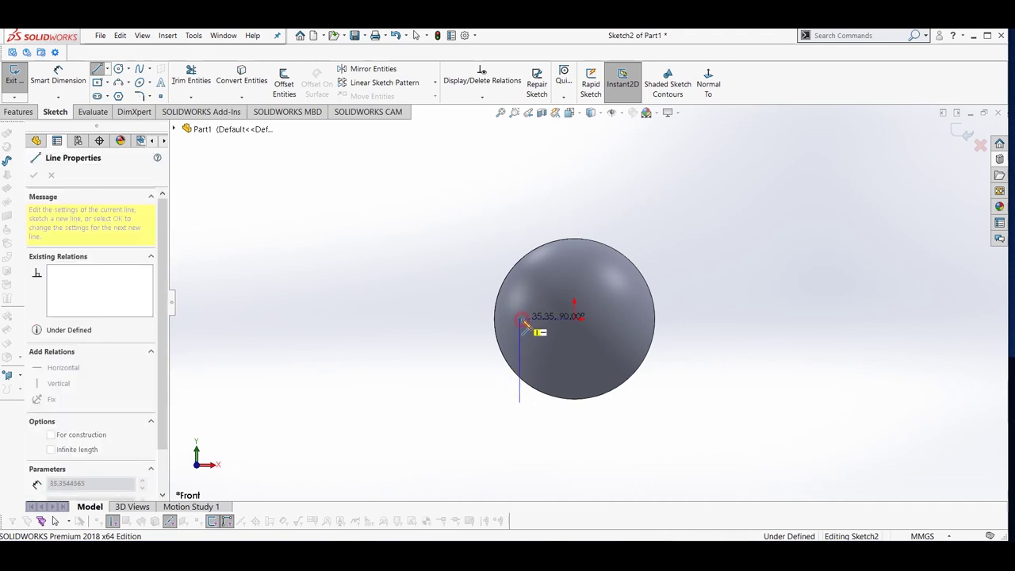
click(520, 319)
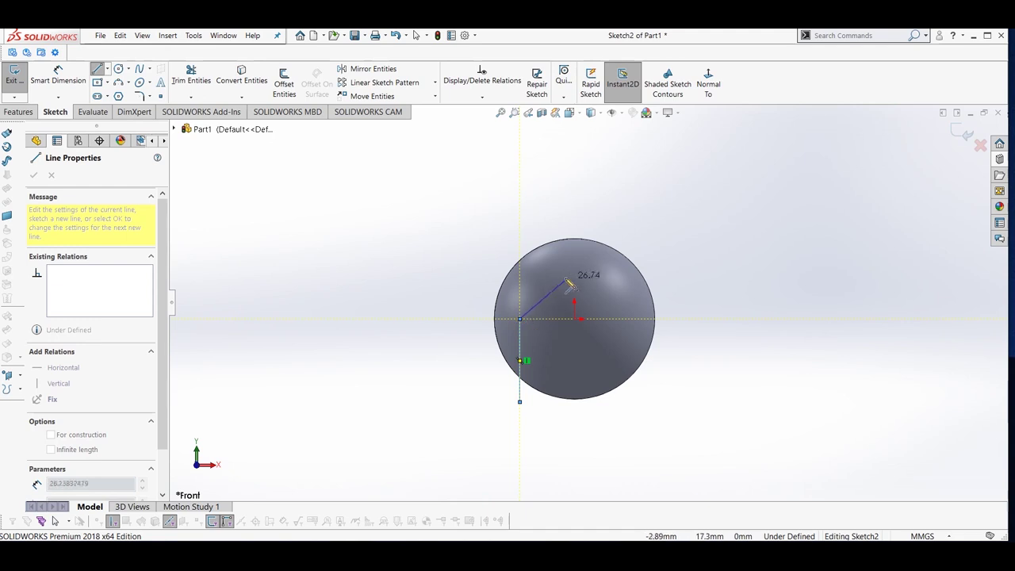
click(629, 319)
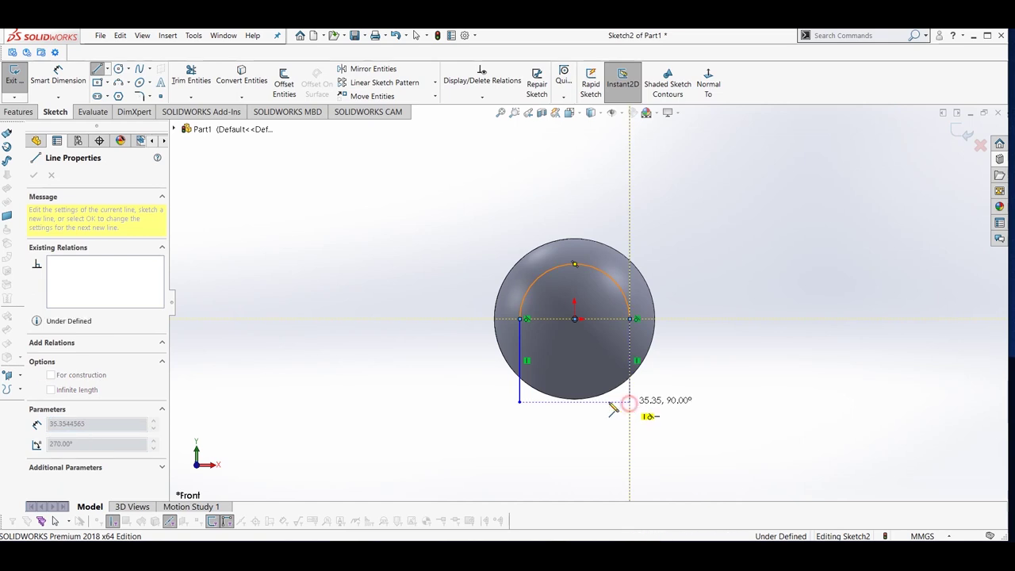
click(629, 402)
click(521, 403)
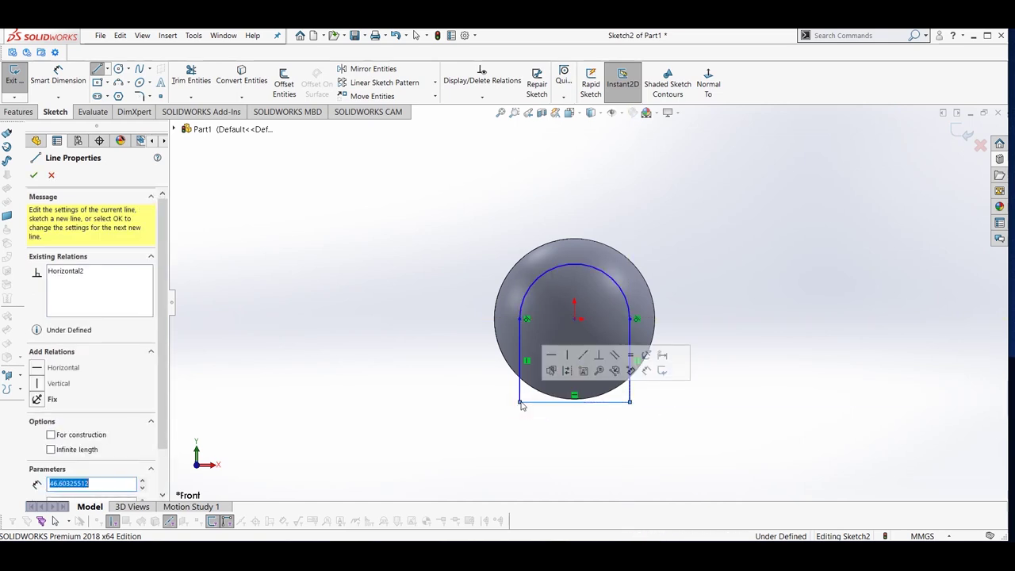
Dimension the left vertical side of the arch profile to 36 mm.
scroll(624, 407, up, 2)
scroll(578, 322, down, 4)
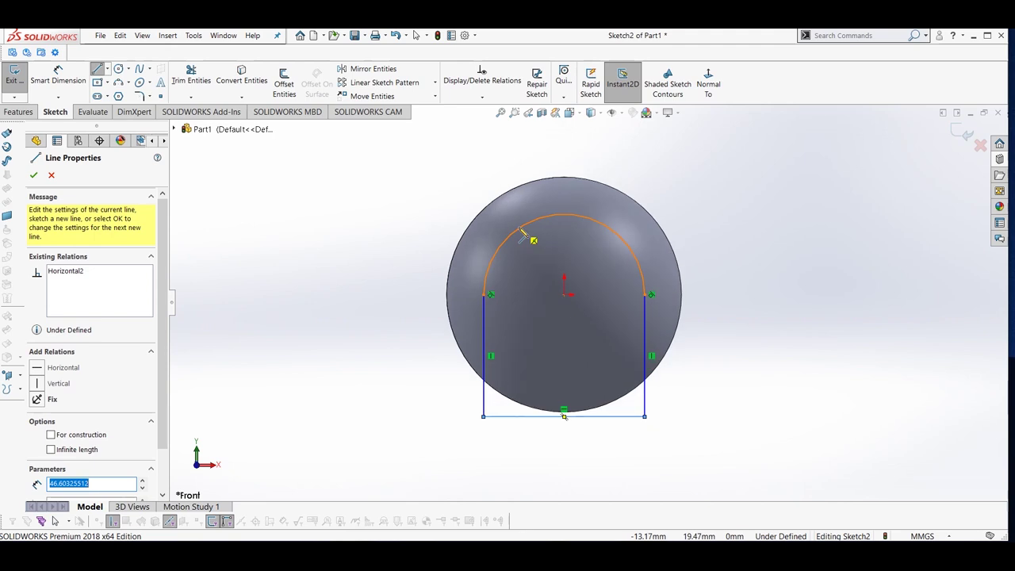
click(58, 77)
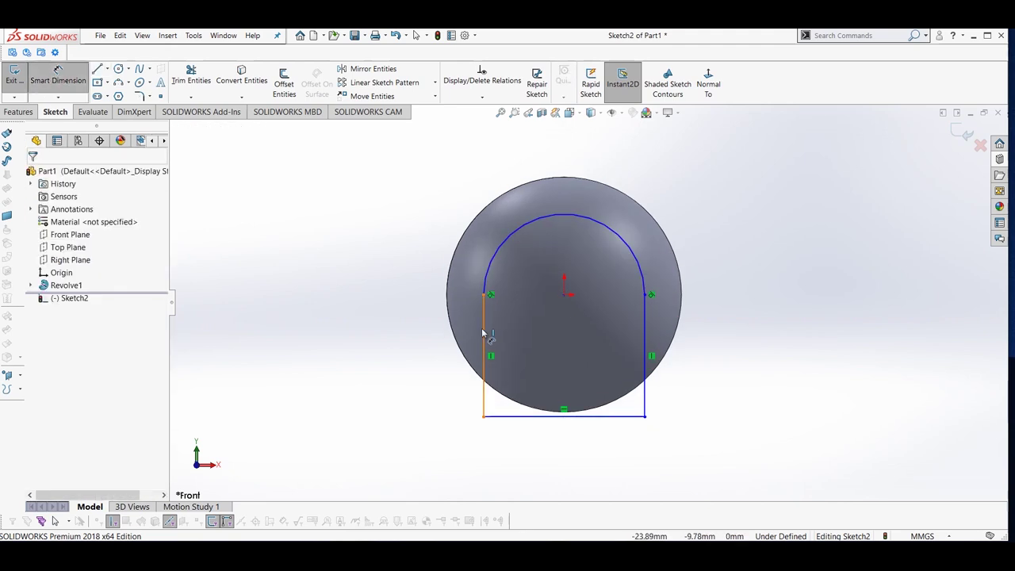
click(485, 332)
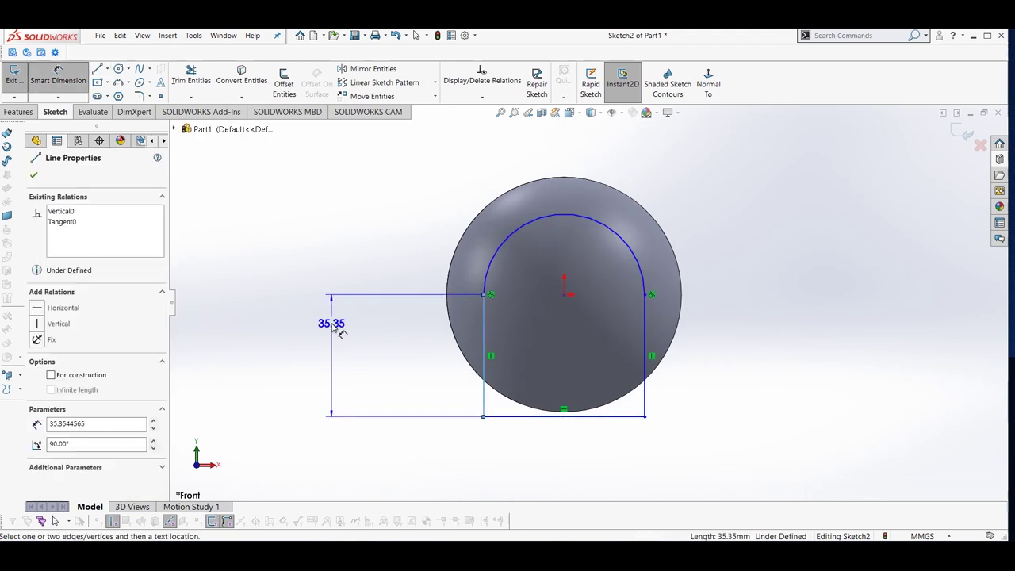
click(338, 331)
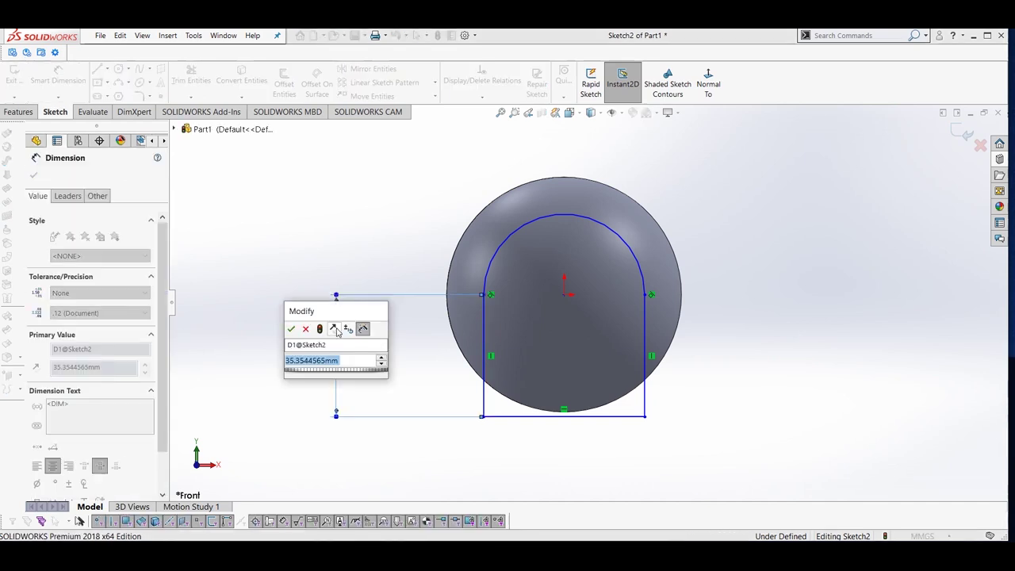
text(36)
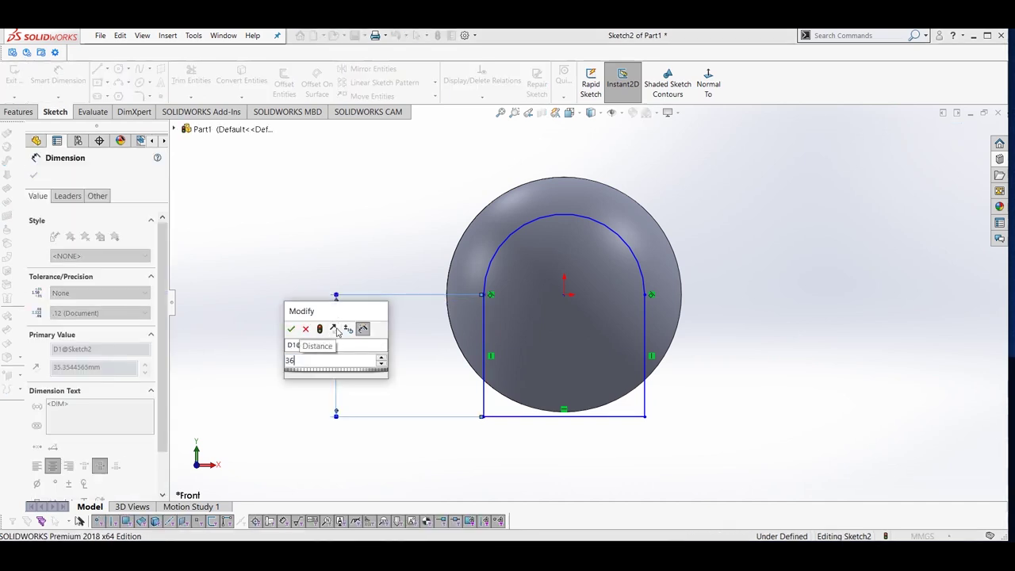
key(Return)
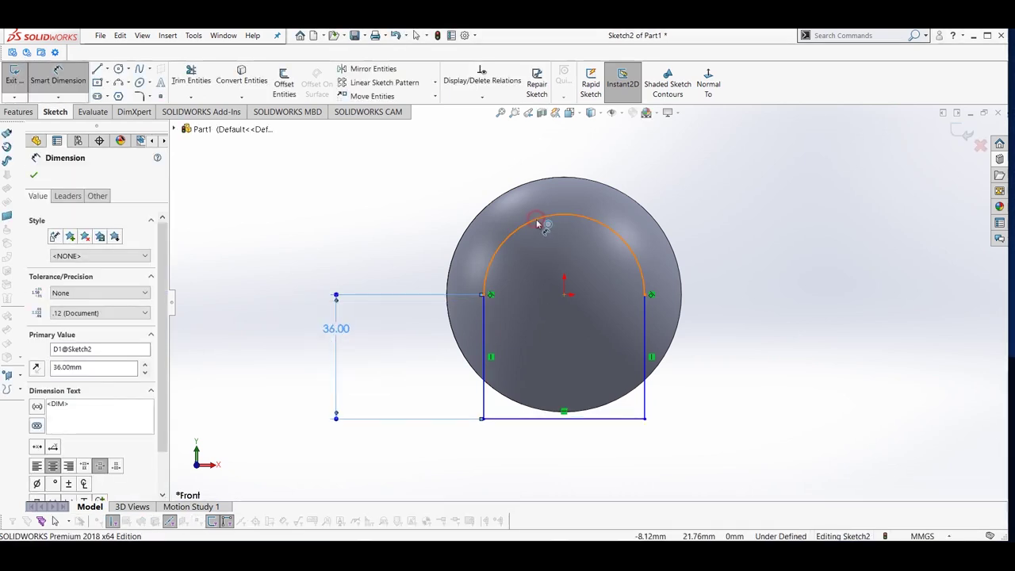
Dimension the radius of the arch's top arc to 25 mm.
click(542, 222)
click(388, 176)
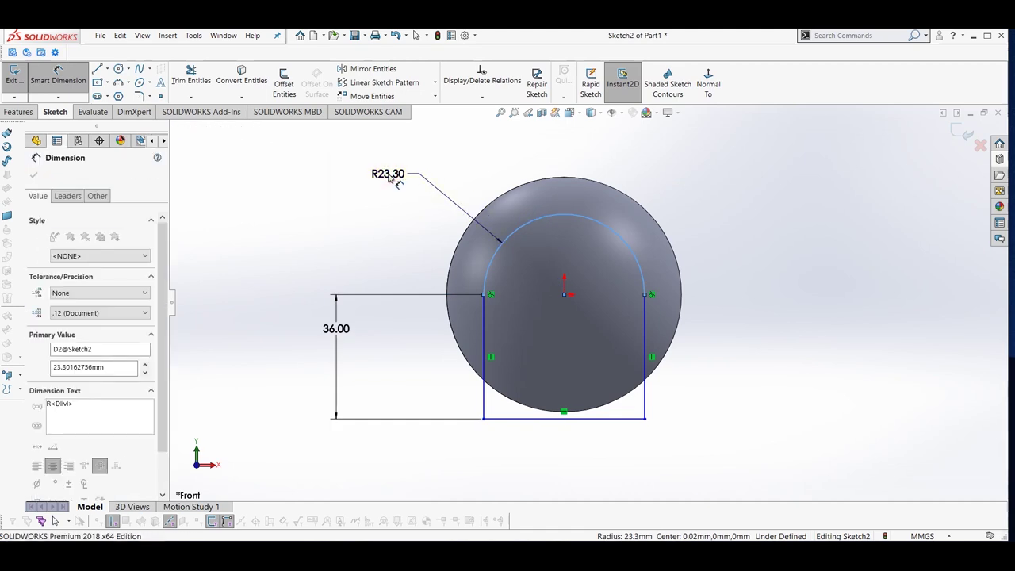
key(Return)
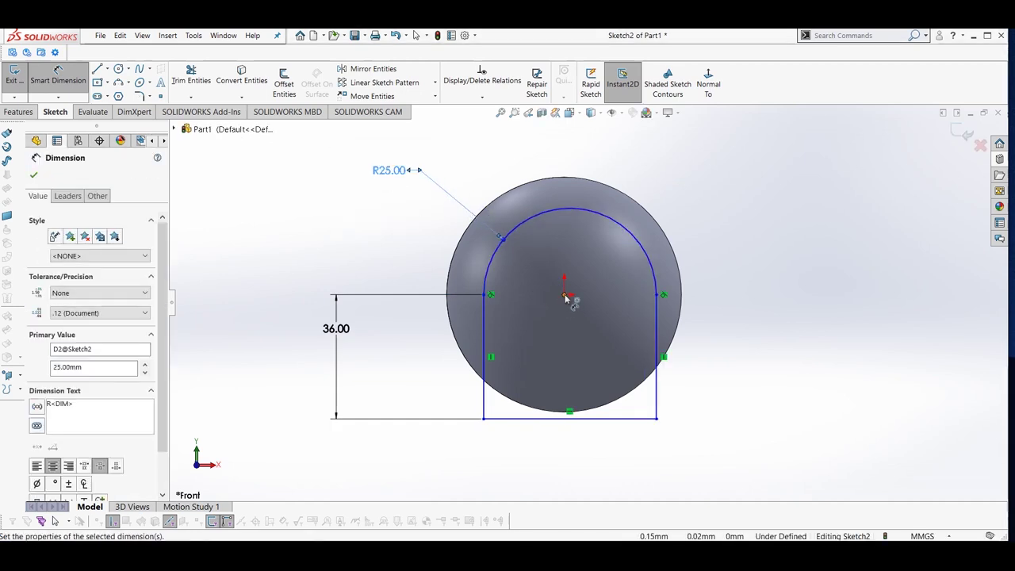
key(Escape)
Dimension the horizontal distance between the arch's left side and the origin to 25 mm and exit the sketch.
click(486, 338)
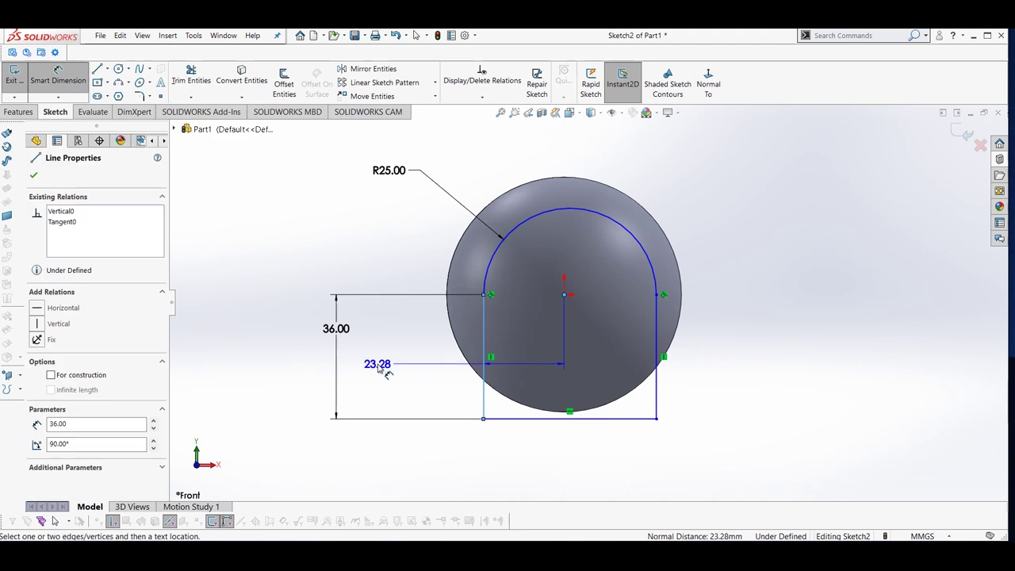
click(380, 367)
text(25)
key(Return)
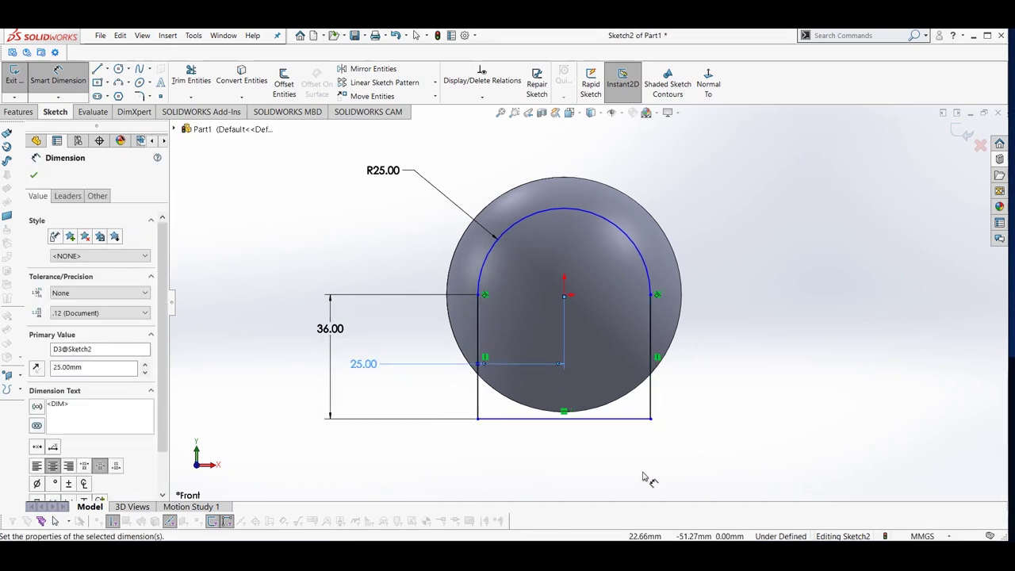
key(Escape)
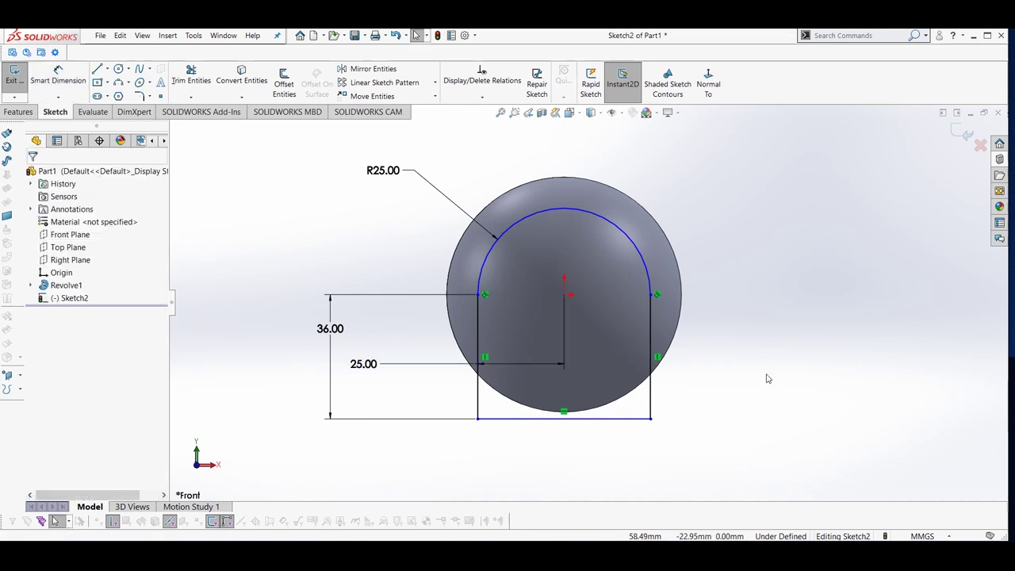
click(965, 134)
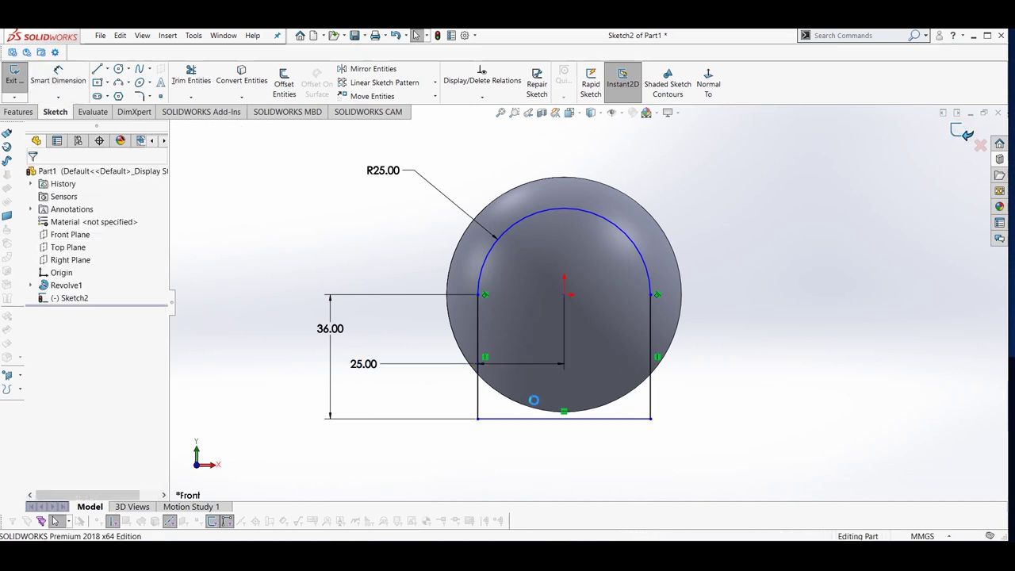
Create a projection split line on the sphere's face from the arch sketch, projecting in both directions.
scroll(538, 403, up, 3)
scroll(540, 397, down, 3)
scroll(585, 291, up, 3)
scroll(634, 247, down, 2)
key(ctrl+7)
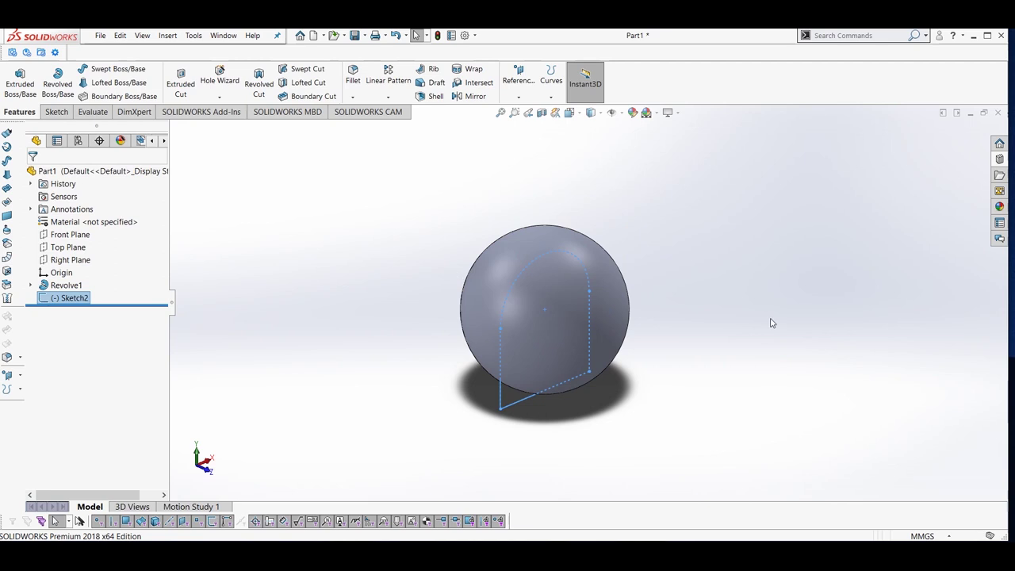
scroll(541, 279, down, 3)
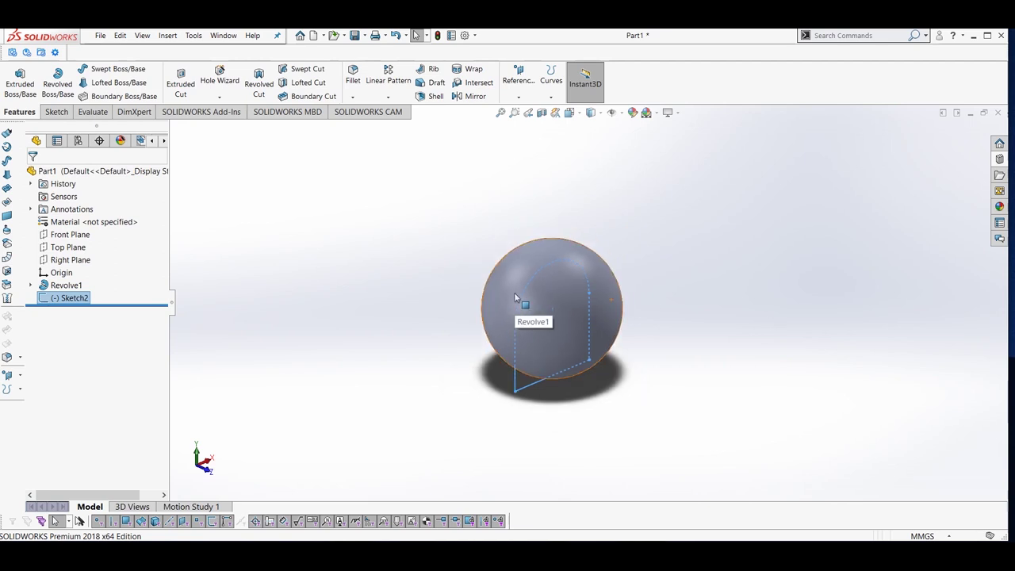
click(552, 93)
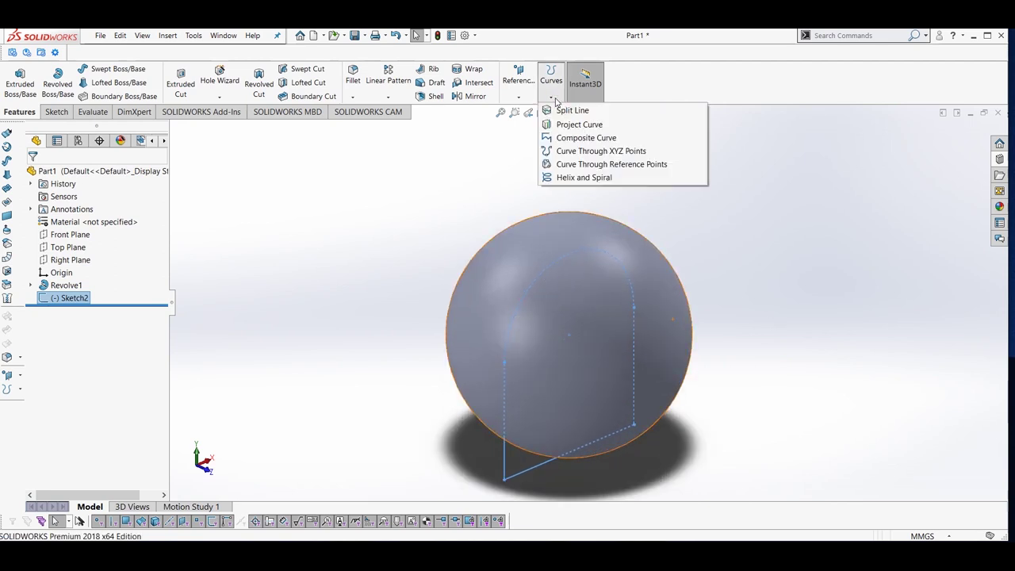
click(562, 112)
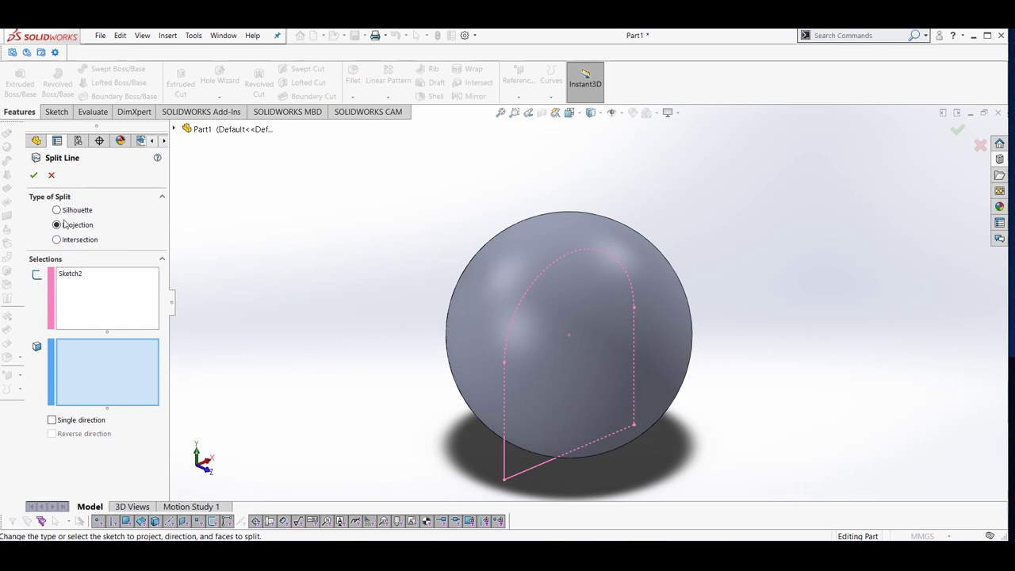
right_click(79, 281)
click(89, 286)
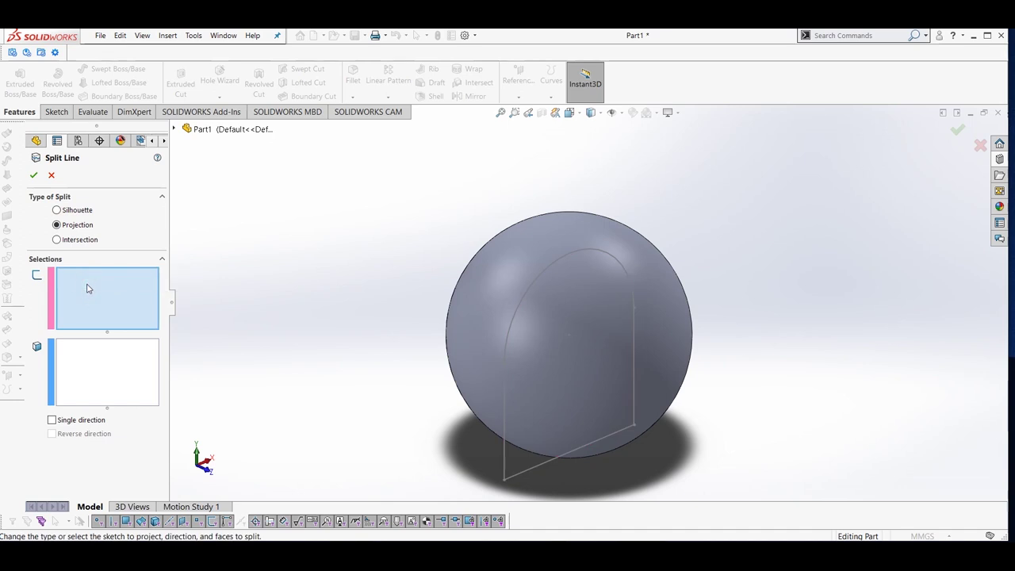
click(505, 344)
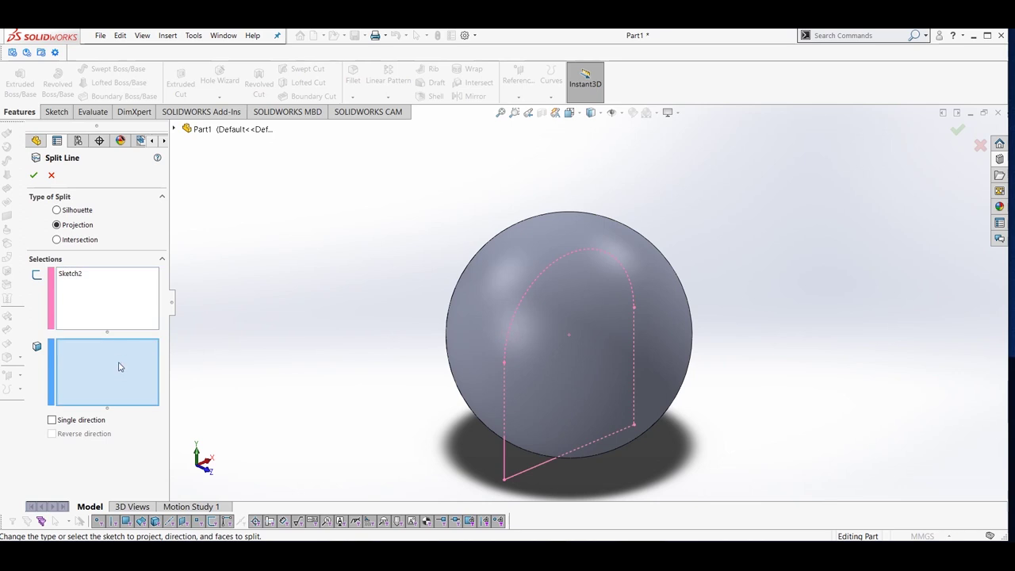
click(591, 353)
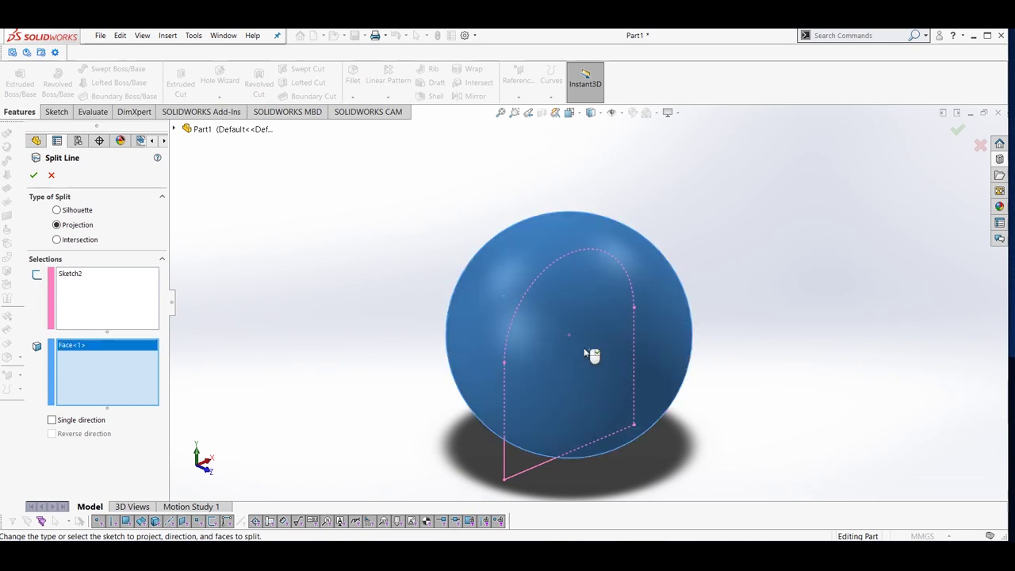
click(34, 177)
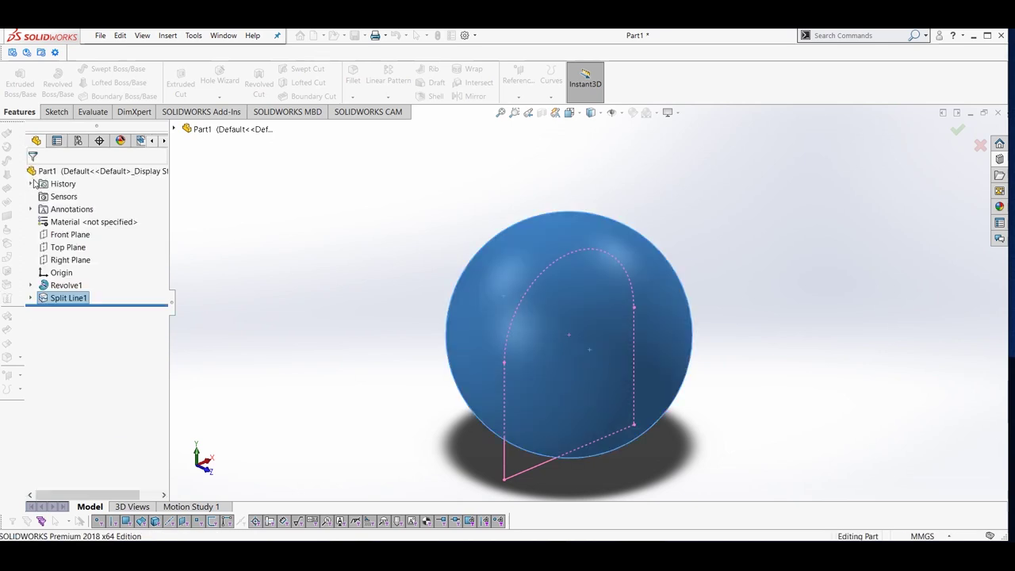
Convert the four split-line edges around the sphere into a closed curve in a new 3D sketch and exit the sketch.
scroll(602, 368, up, 2)
scroll(591, 337, up, 3)
scroll(564, 226, down, 2)
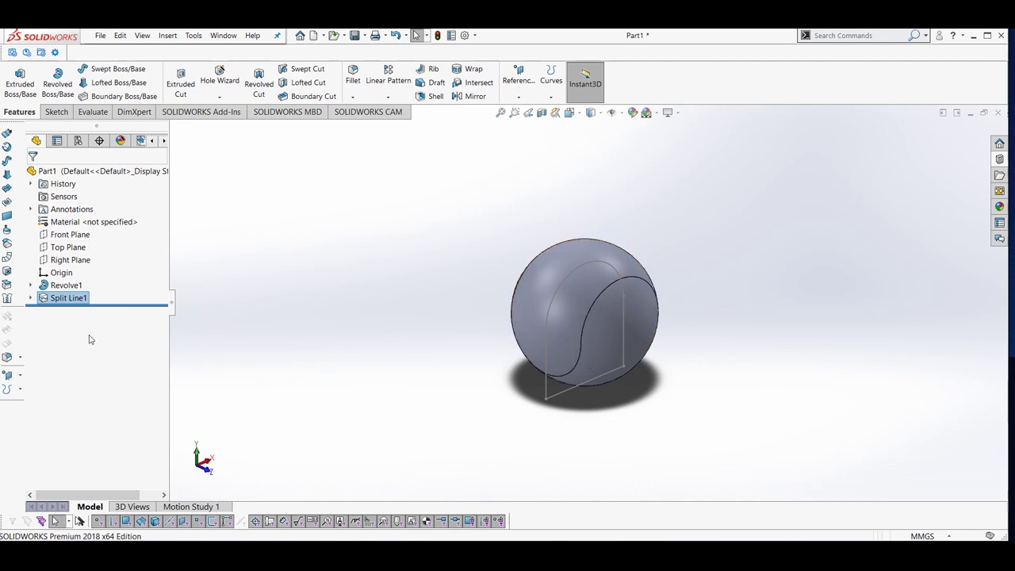
scroll(623, 318, down, 5)
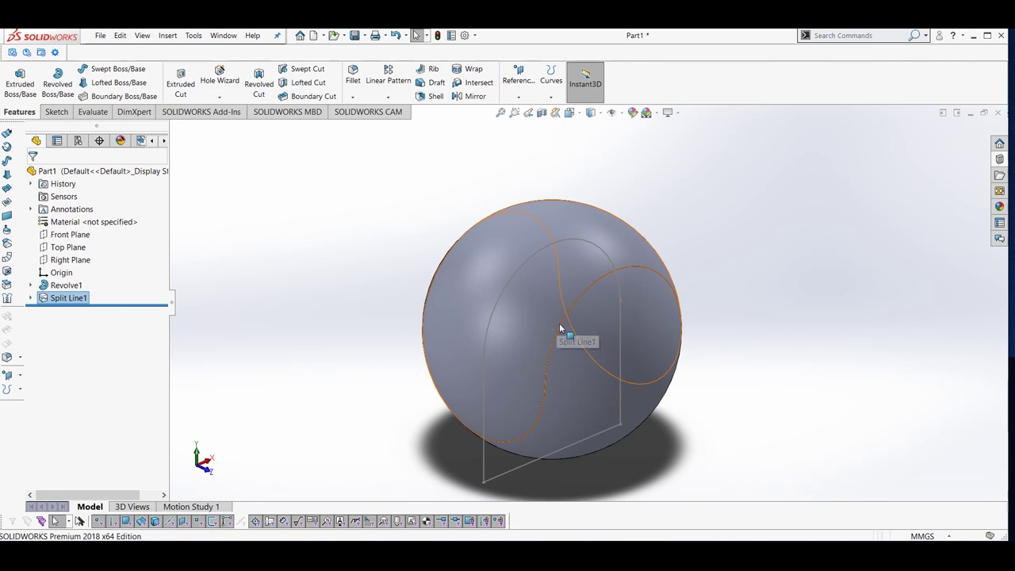
click(60, 116)
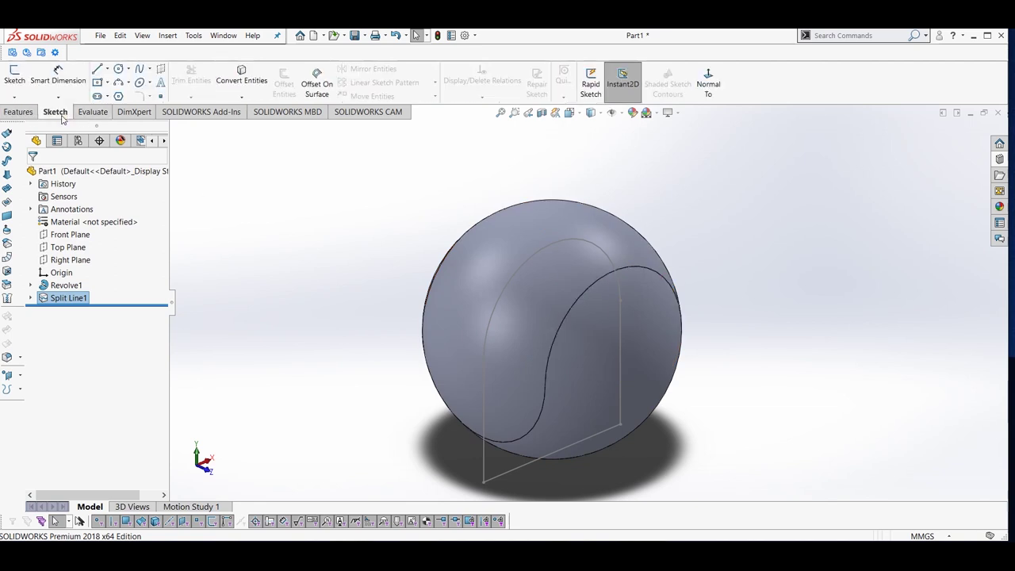
click(15, 97)
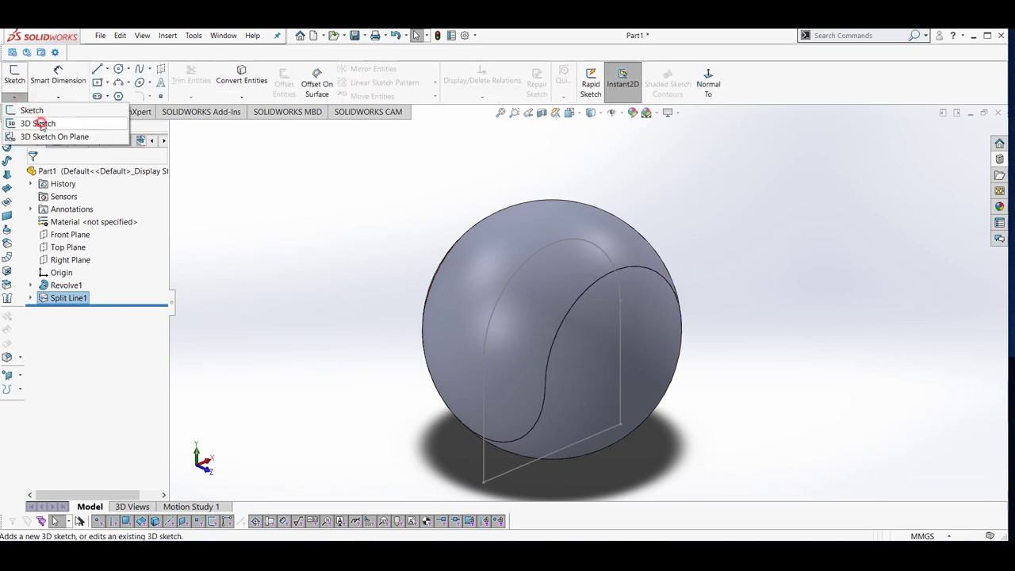
click(39, 125)
click(227, 93)
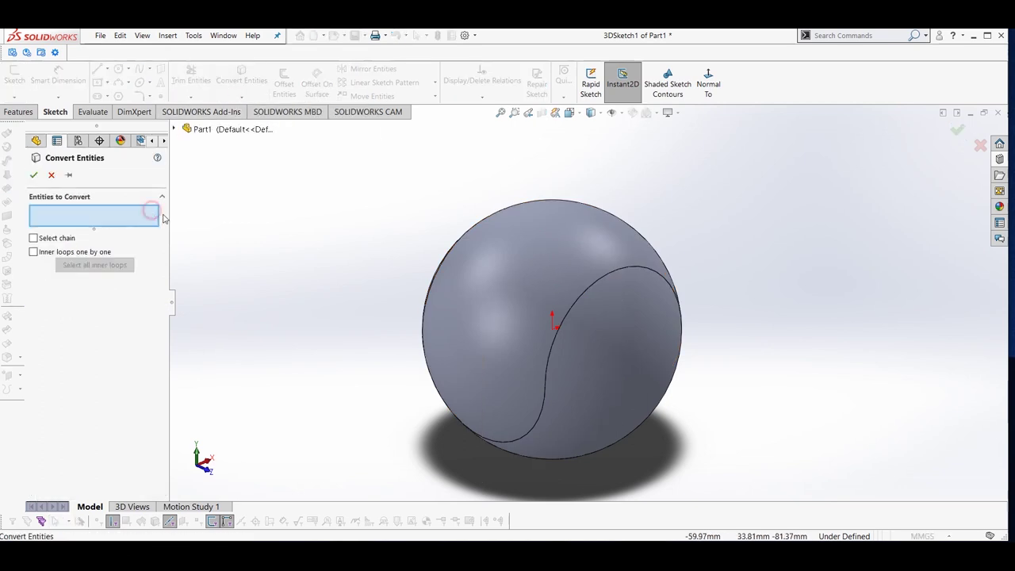
click(594, 284)
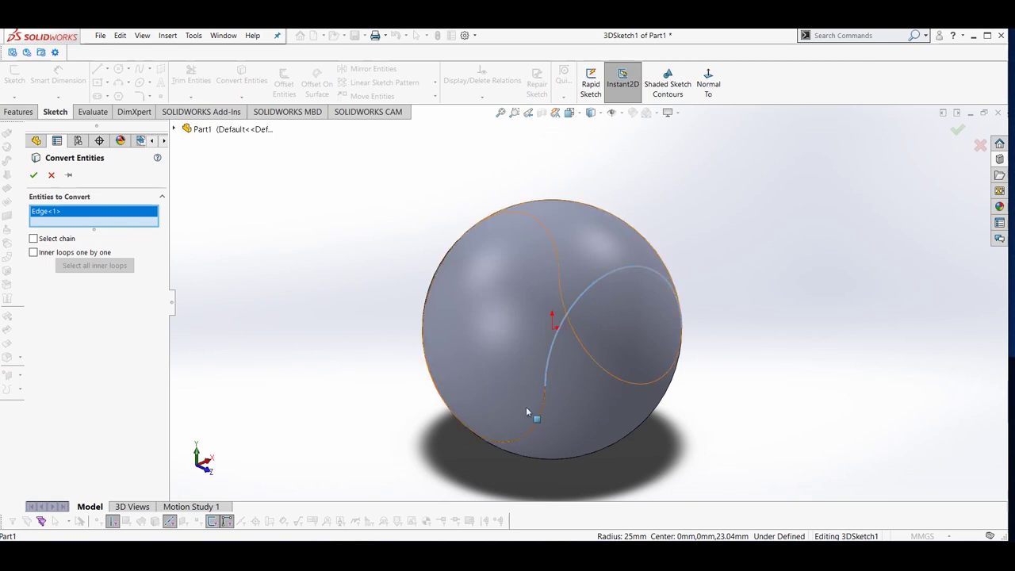
click(544, 429)
middle_drag(362, 374, 474, 417)
click(537, 352)
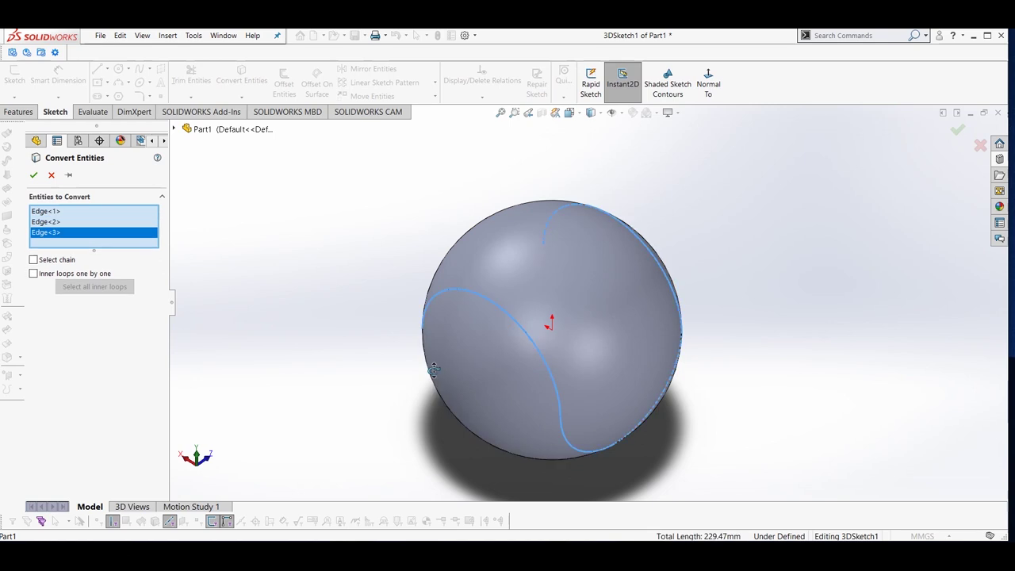
middle_drag(411, 370, 511, 333)
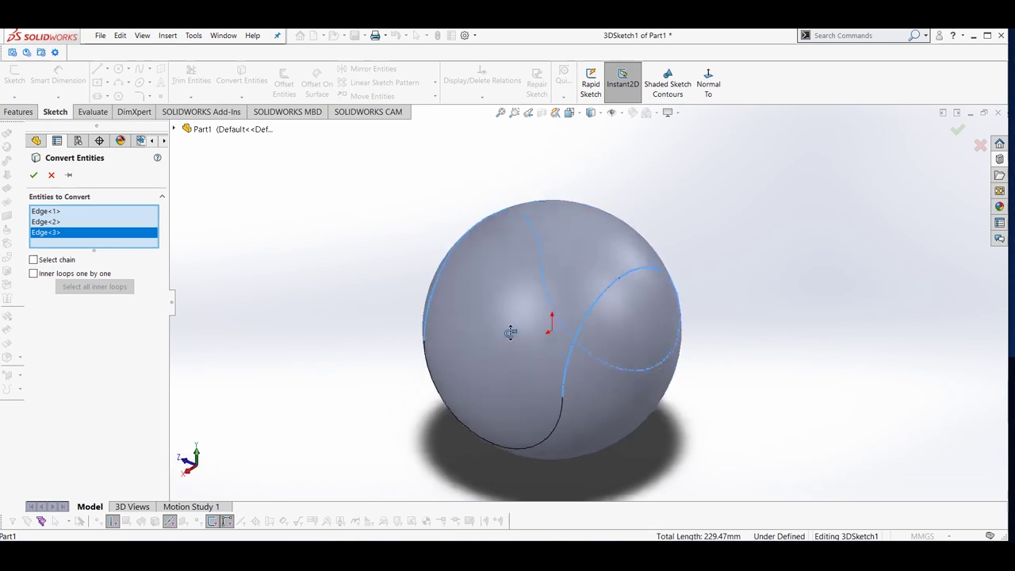
click(560, 415)
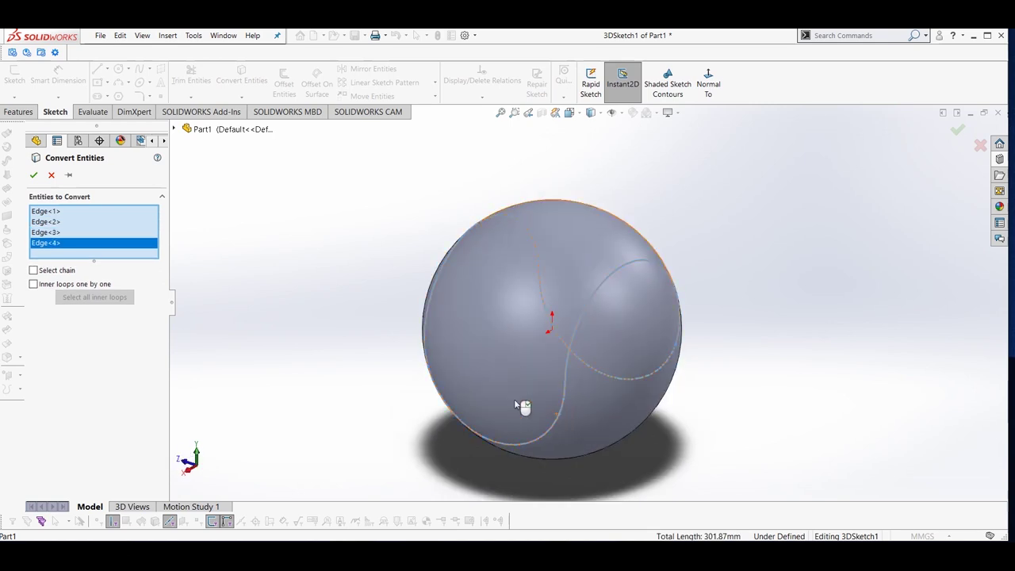
click(33, 175)
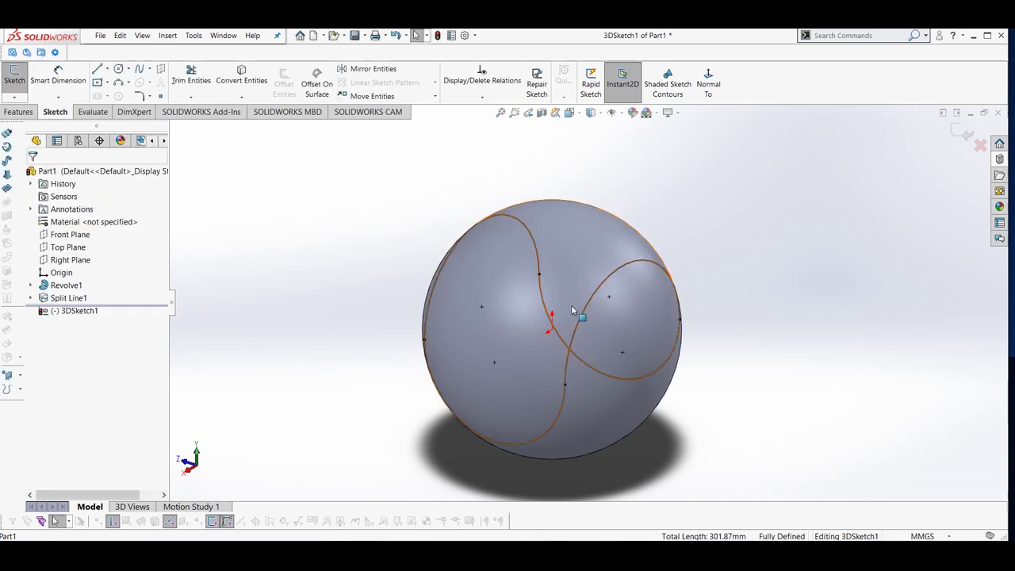
scroll(570, 304, up, 3)
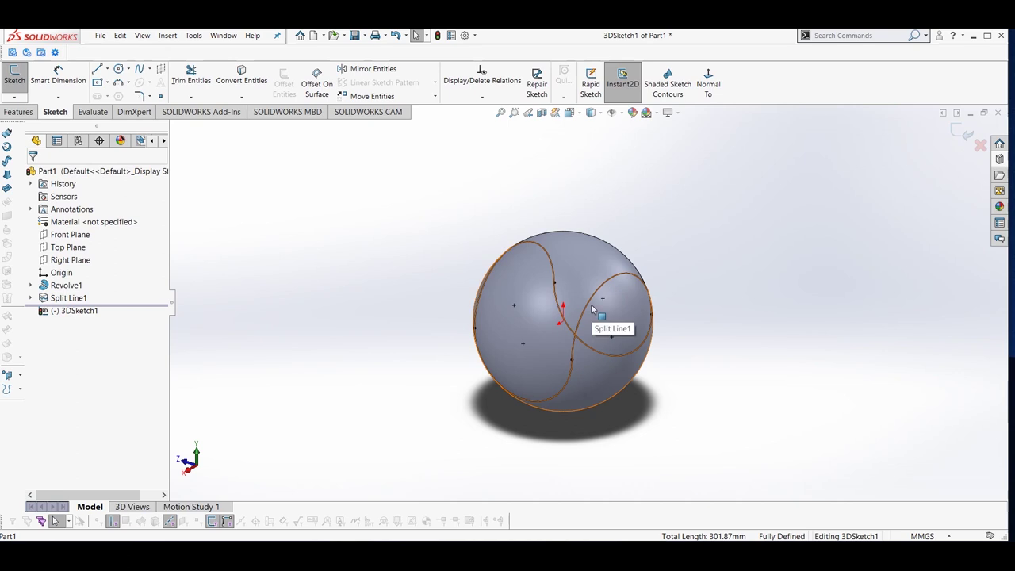
click(958, 139)
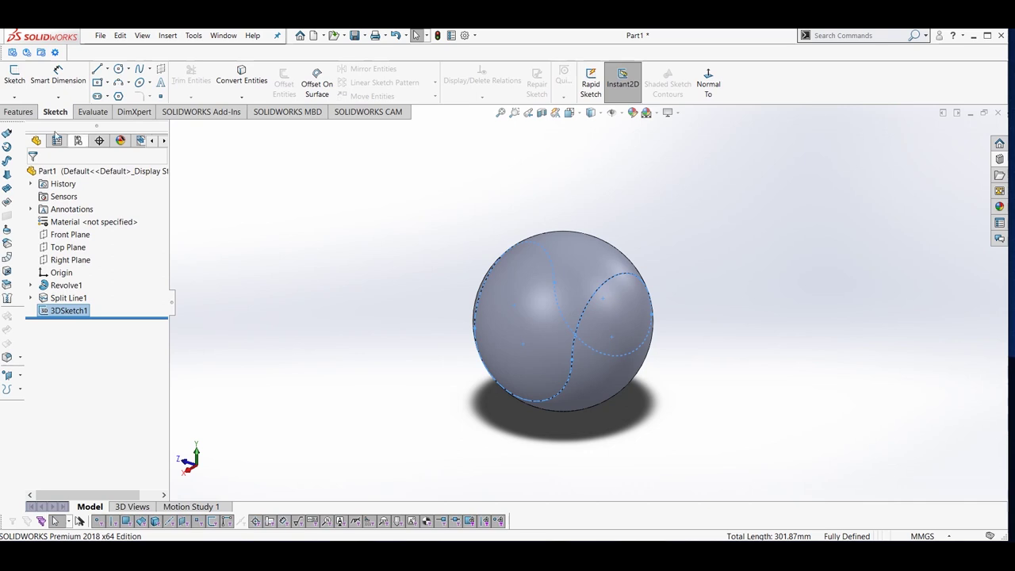
Start a Swept Cut with a circular profile and use the closed 3D sketch curve around the sphere as its path.
click(27, 116)
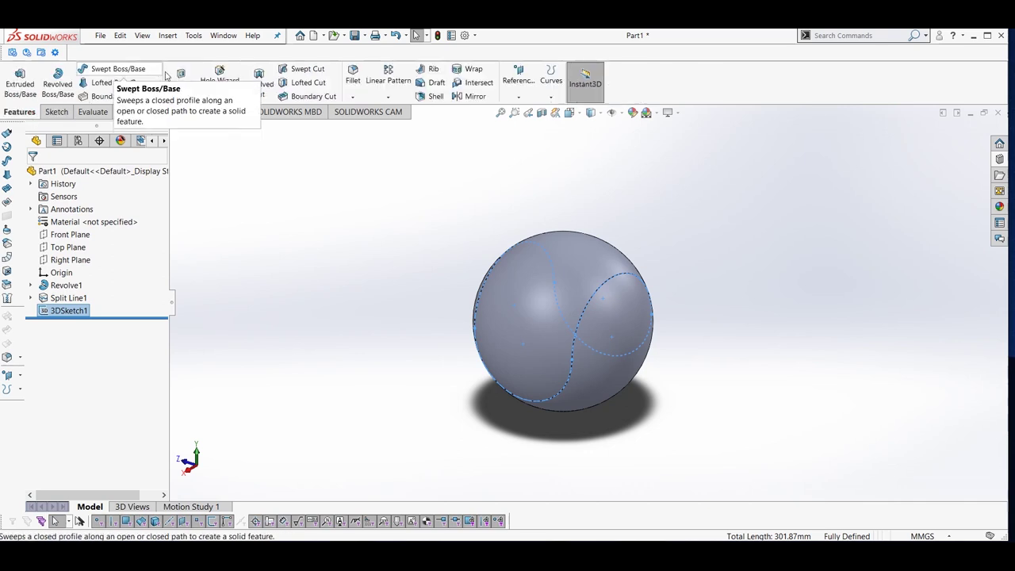
click(309, 69)
key(z)
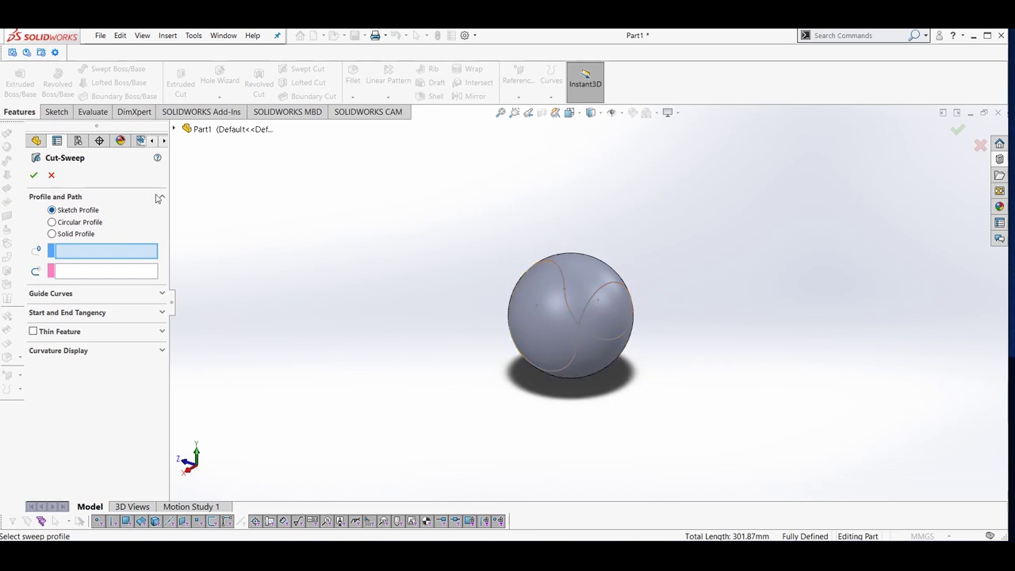
click(53, 223)
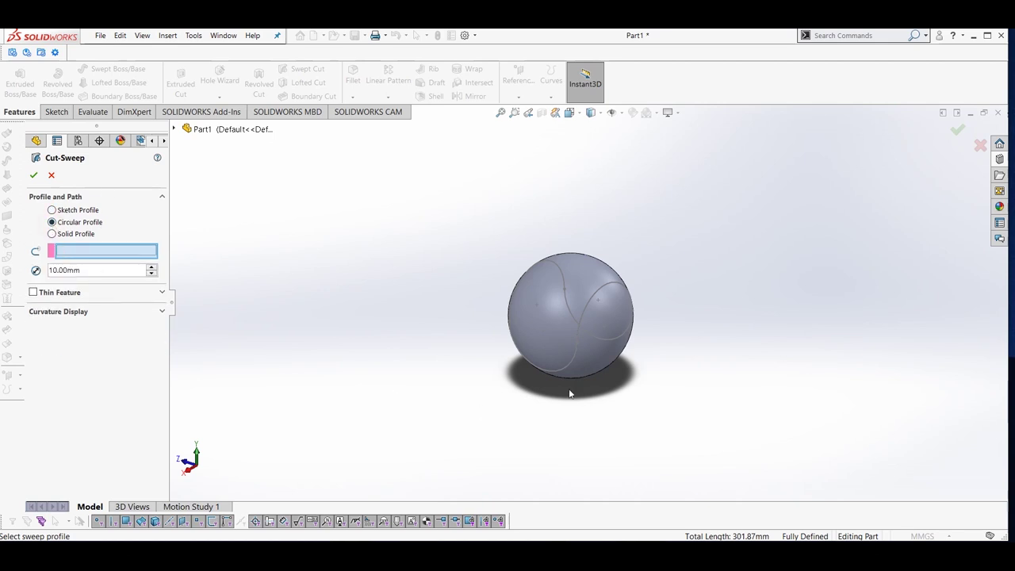
scroll(571, 329, down, 5)
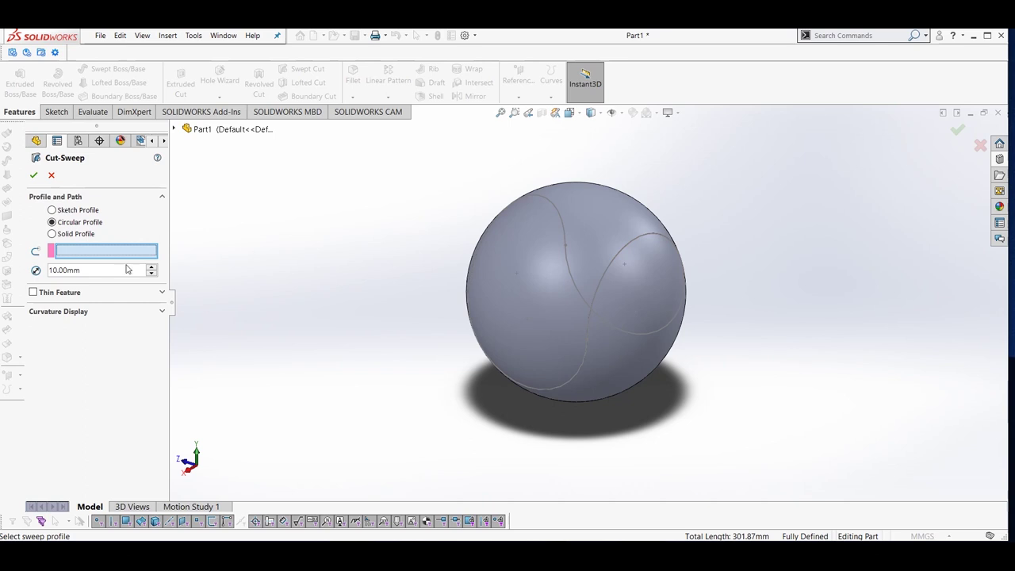
click(599, 295)
middle_drag(463, 317, 467, 296)
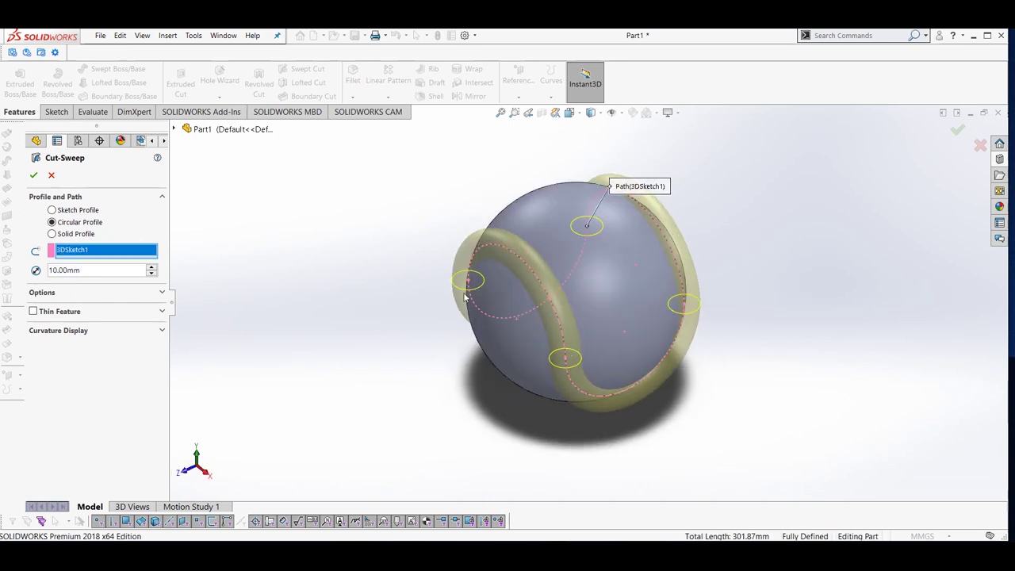
Set the circular profile's diameter to 3 mm and complete the swept cut.
click(117, 268)
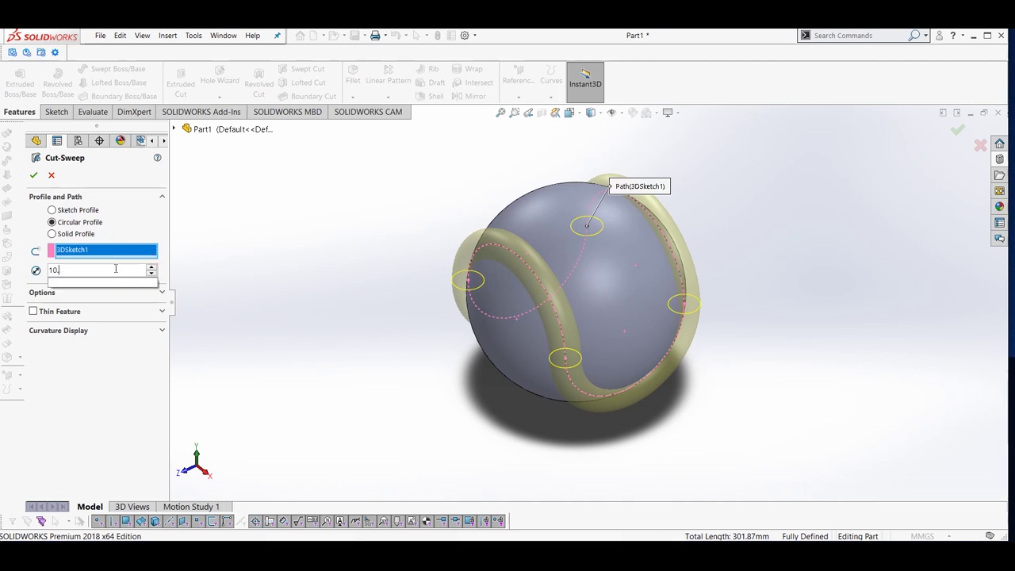
key(BackSpace)
text(3)
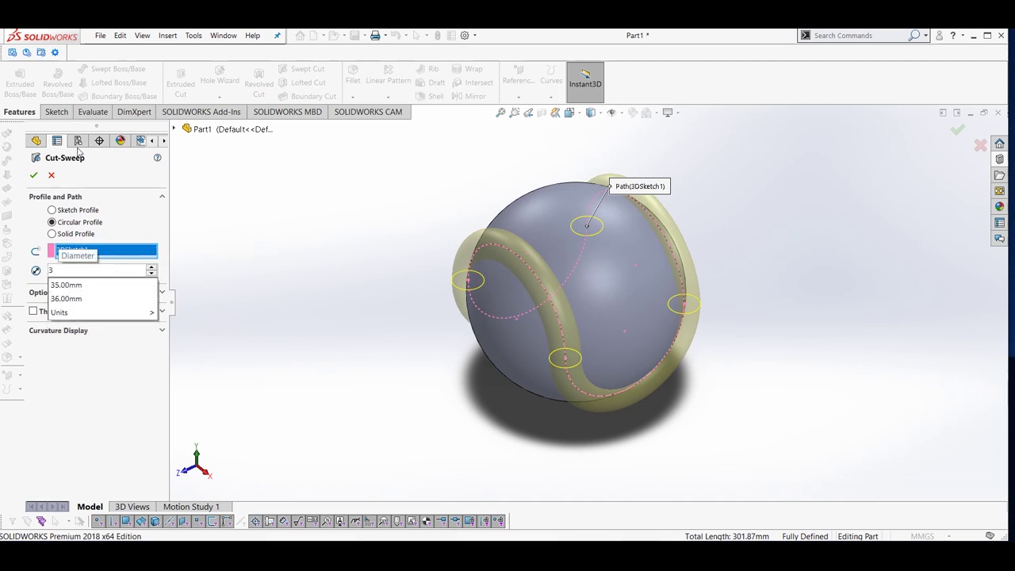
key(Return)
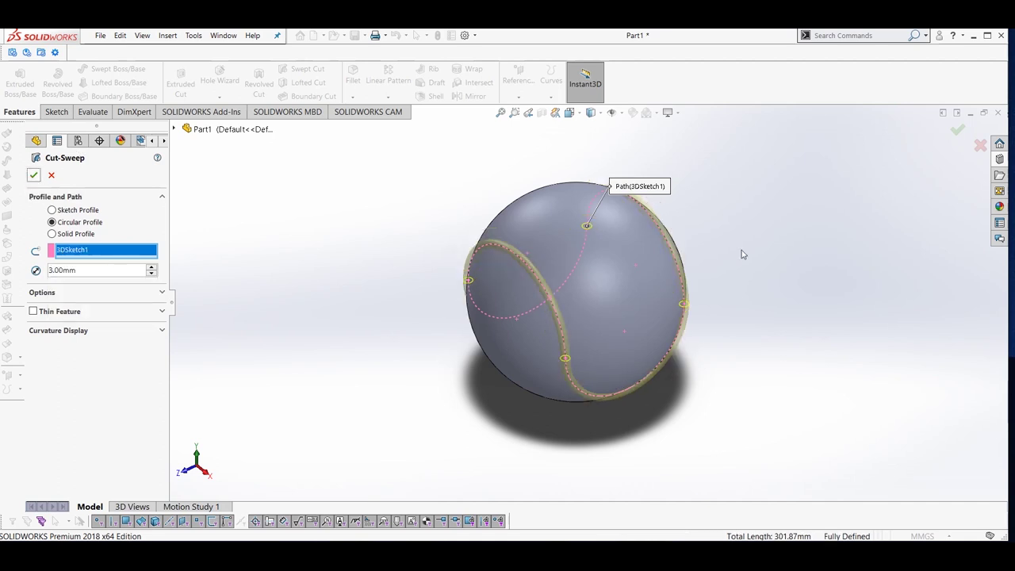
click(959, 130)
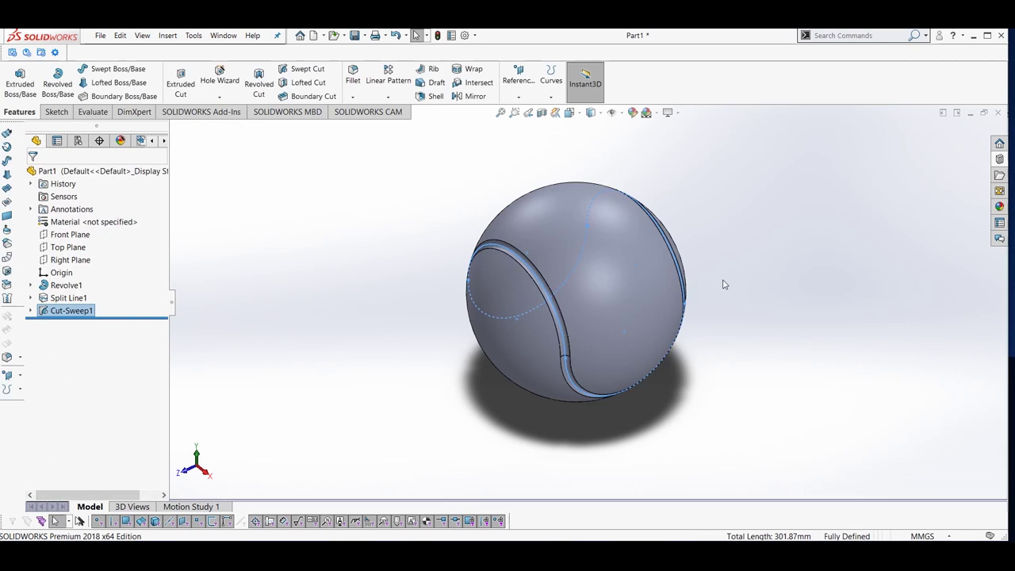
Examine the seam groove around the sphere from several sides.
scroll(718, 279, down, 3)
middle_drag(707, 290, 600, 273)
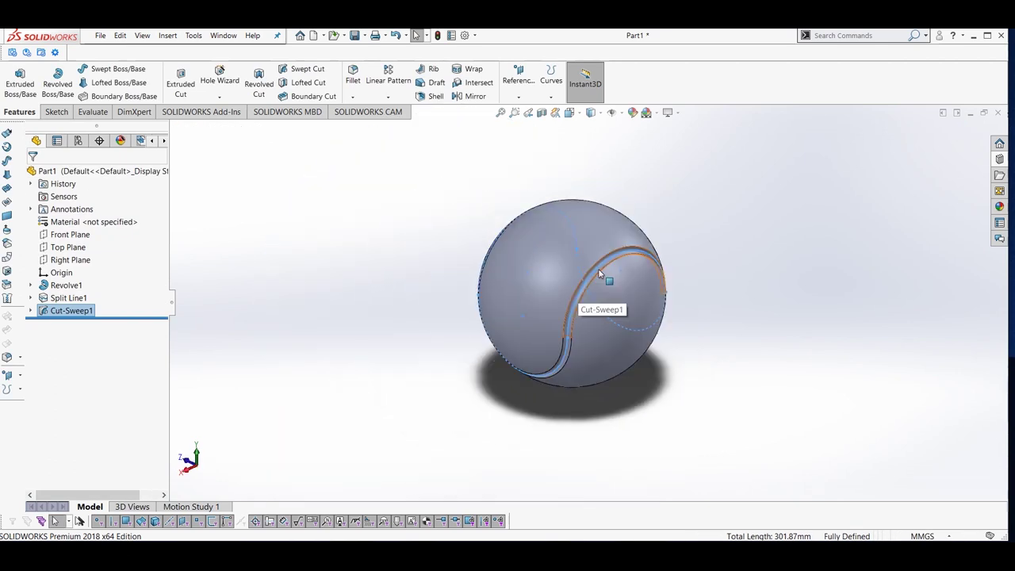
scroll(601, 273, up, 4)
scroll(588, 293, down, 5)
scroll(571, 318, up, 5)
scroll(542, 355, down, 5)
middle_drag(542, 354, 460, 299)
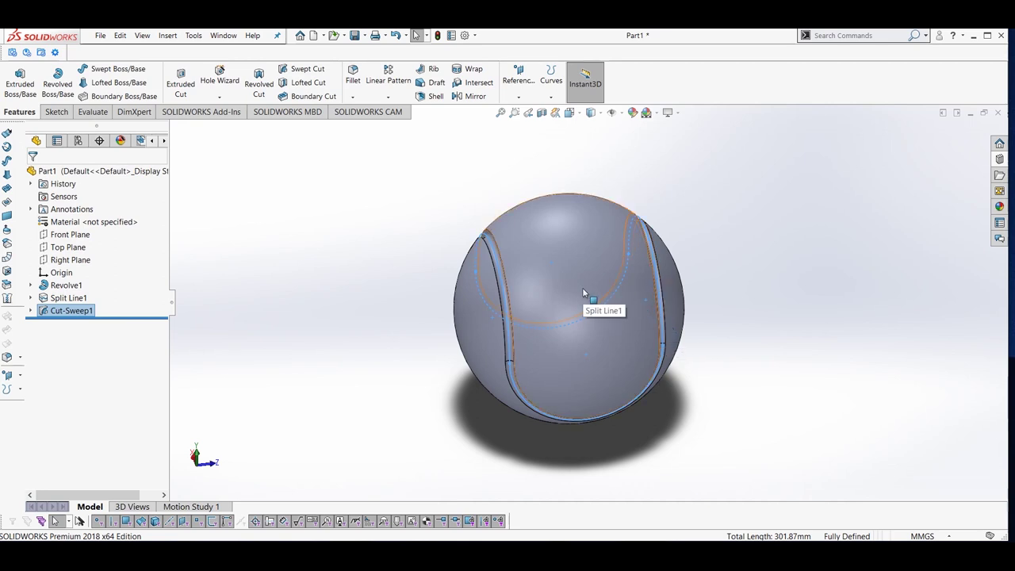
key(ctrl+2)
scroll(555, 306, down, 3)
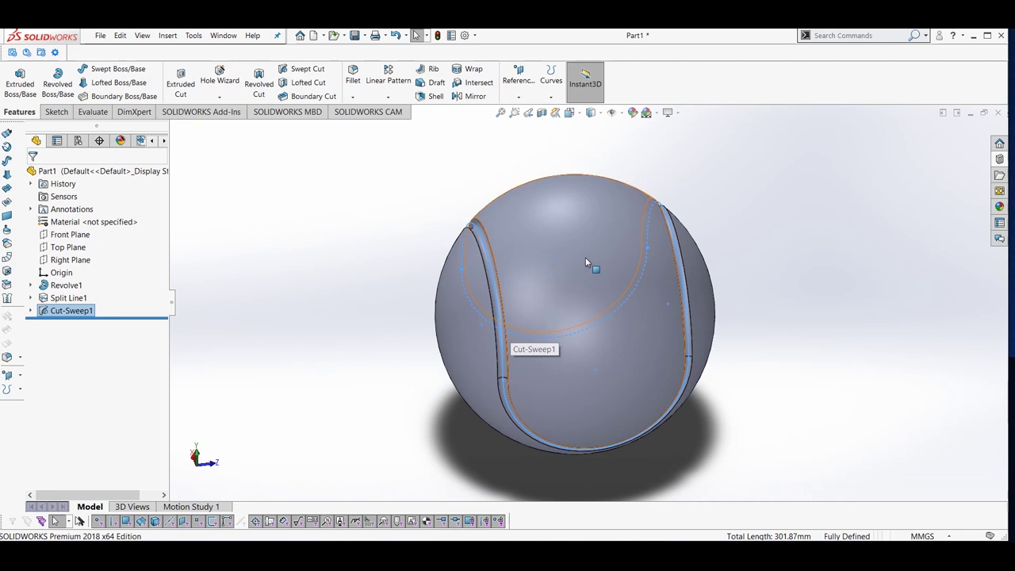
scroll(584, 260, up, 1)
Sketch a three-point arc of about 1.5 mm radius on the Right Plane, spanning the groove's two upper edge corners and following its bottom.
right_click(70, 260)
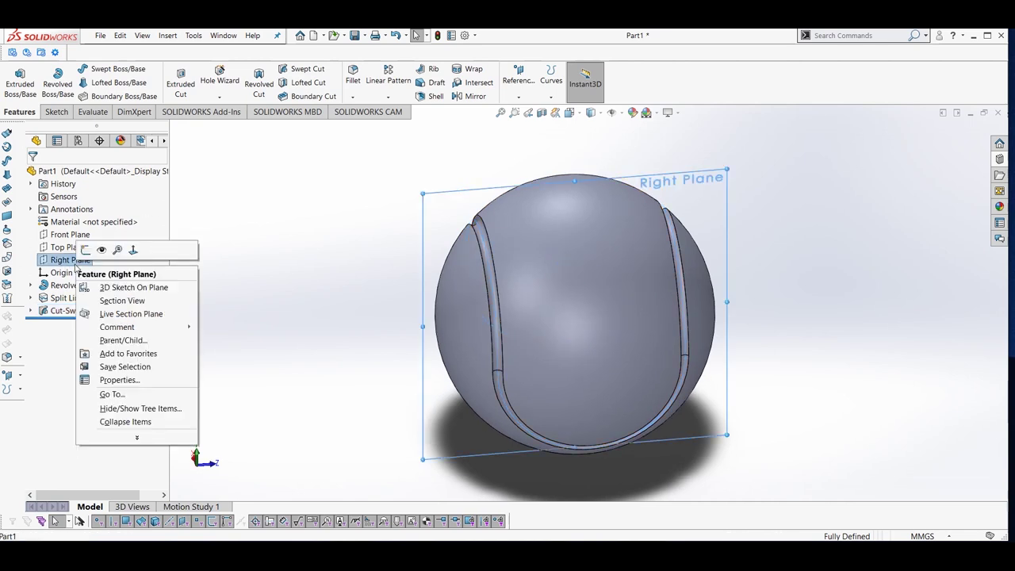
click(86, 249)
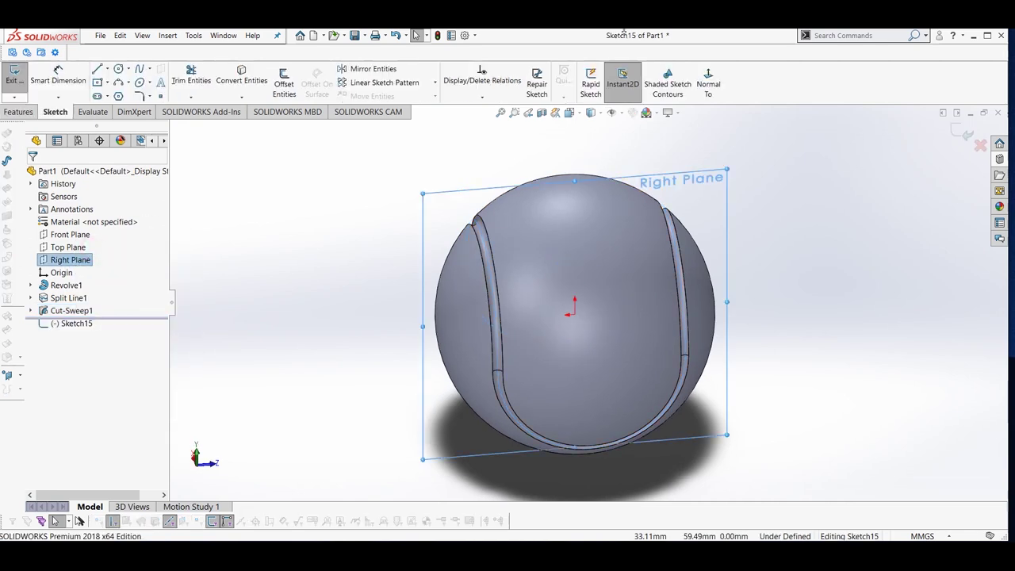
click(709, 83)
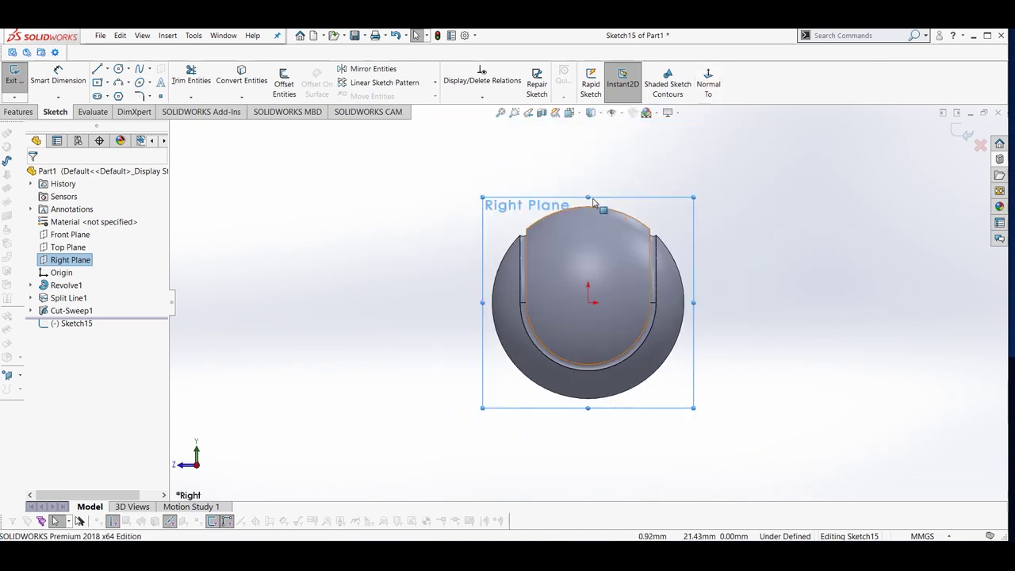
scroll(519, 246, down, 2)
click(119, 81)
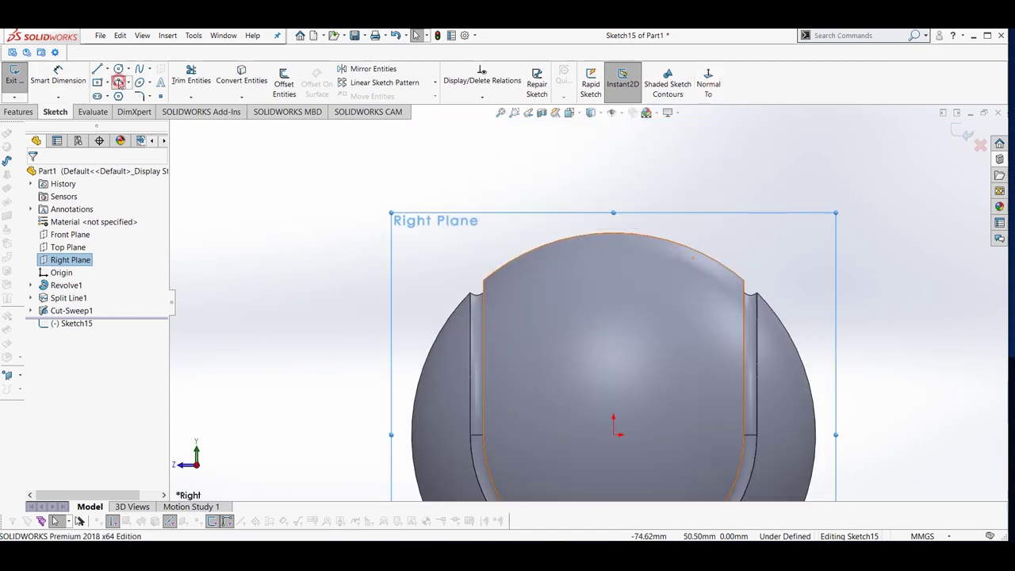
click(474, 282)
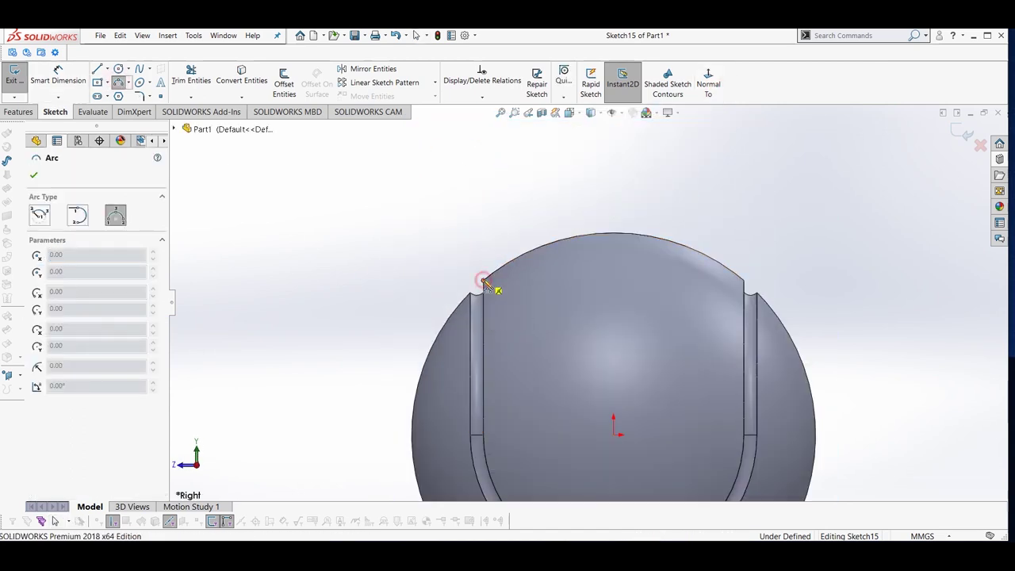
click(471, 297)
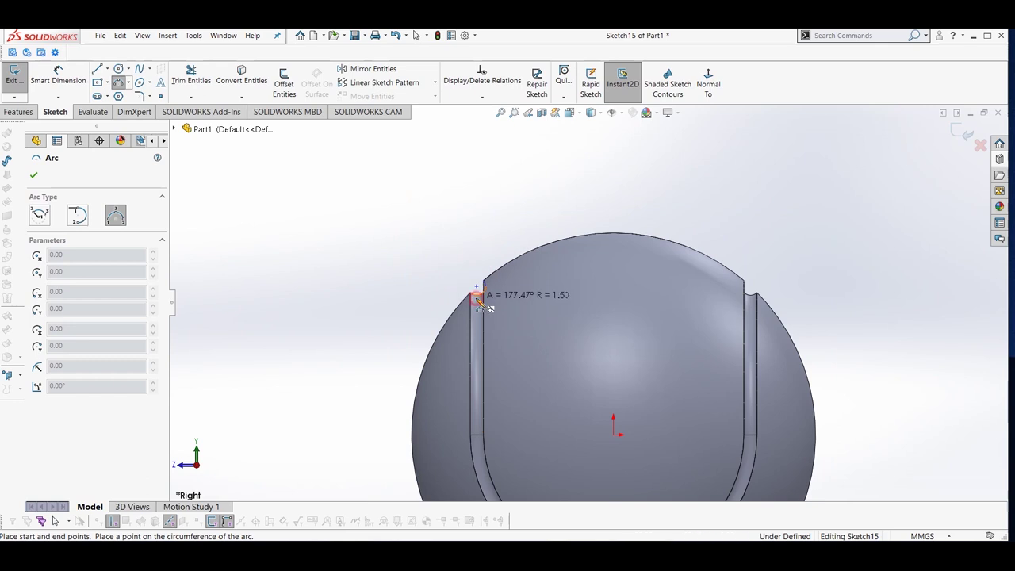
click(480, 291)
key(Escape)
Delete the automatic coincident relations at both endpoints of the groove arc.
scroll(460, 294, up, 1)
scroll(618, 318, down, 2)
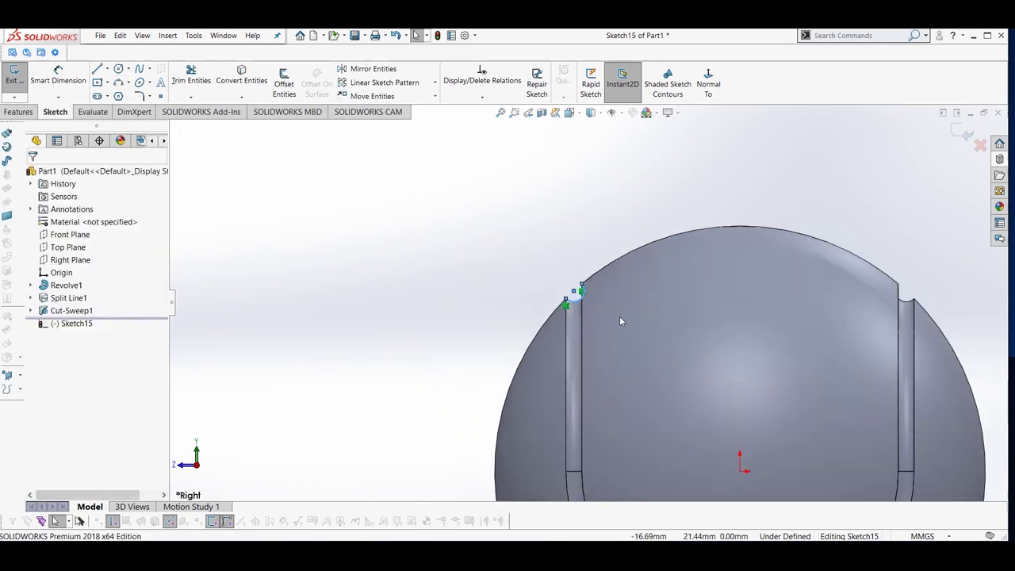
middle_drag(619, 317, 655, 353)
scroll(523, 274, down, 6)
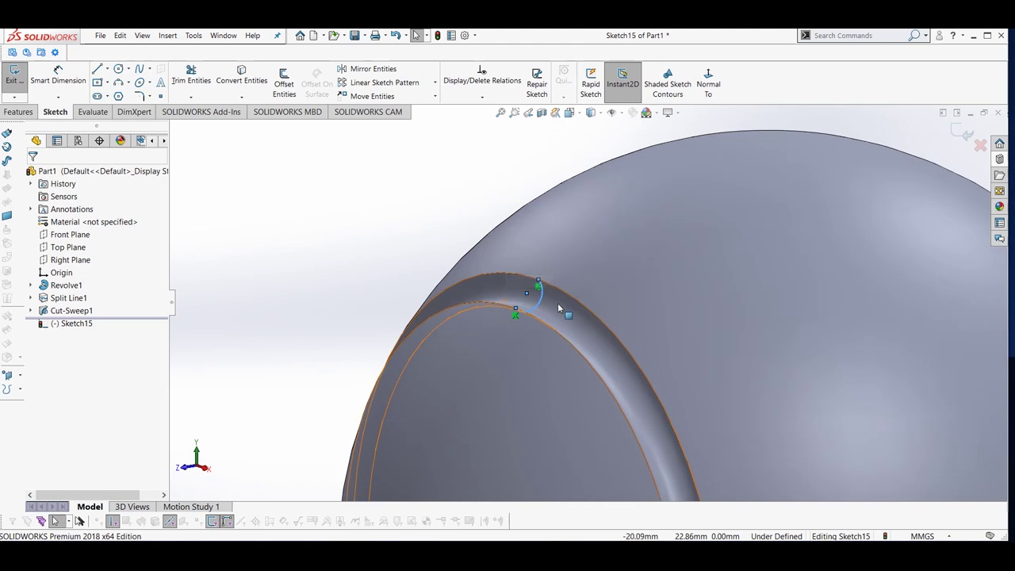
scroll(546, 276, down, 2)
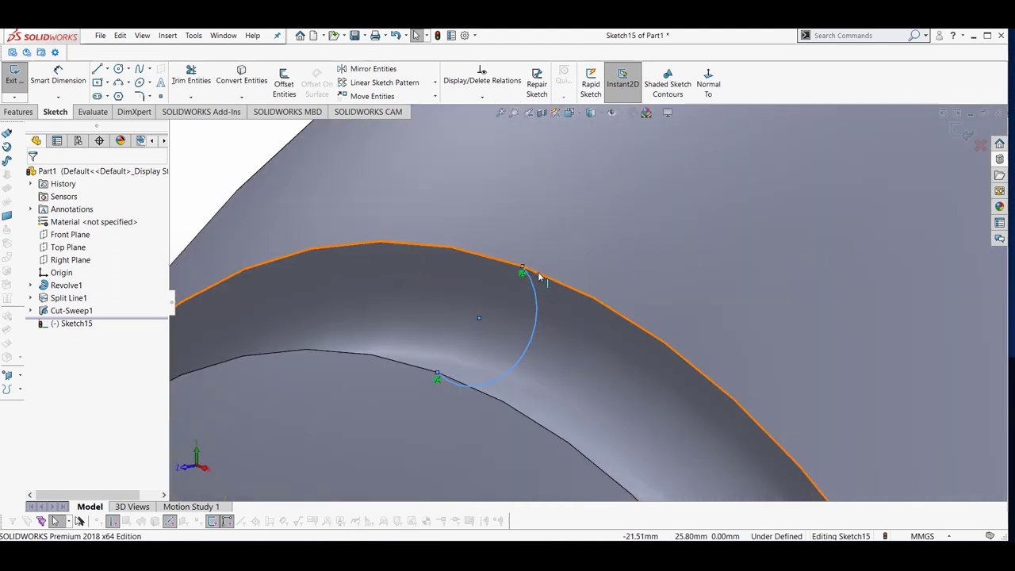
click(522, 274)
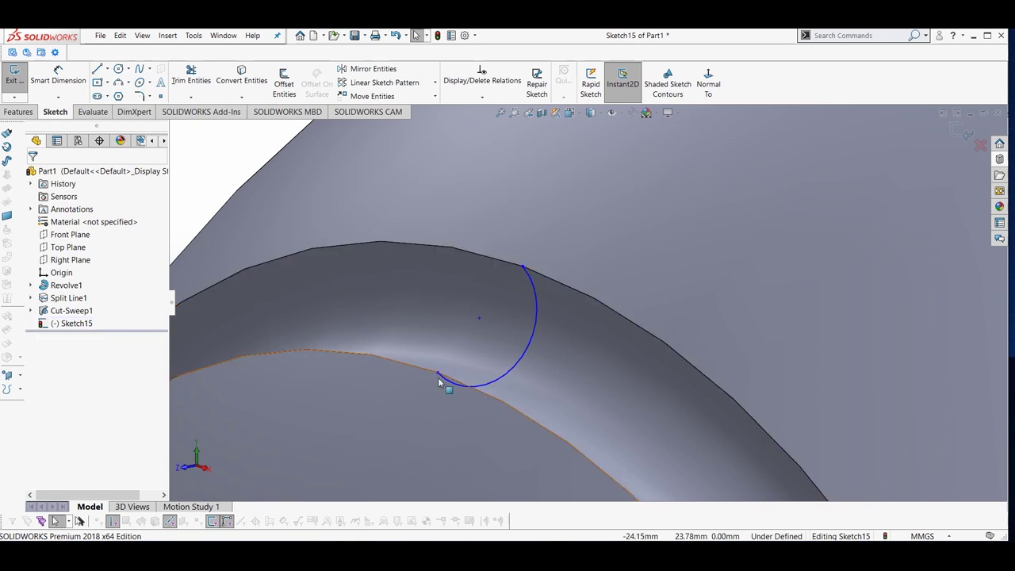
Make each endpoint of the arc coincident with the adjacent edge of the groove.
click(521, 270)
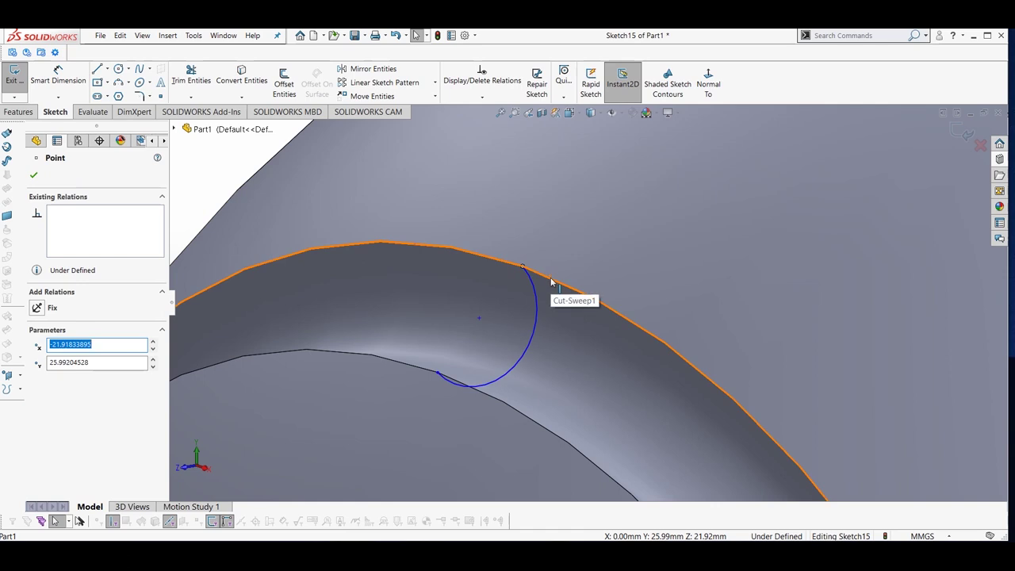
ctrl+click(553, 281)
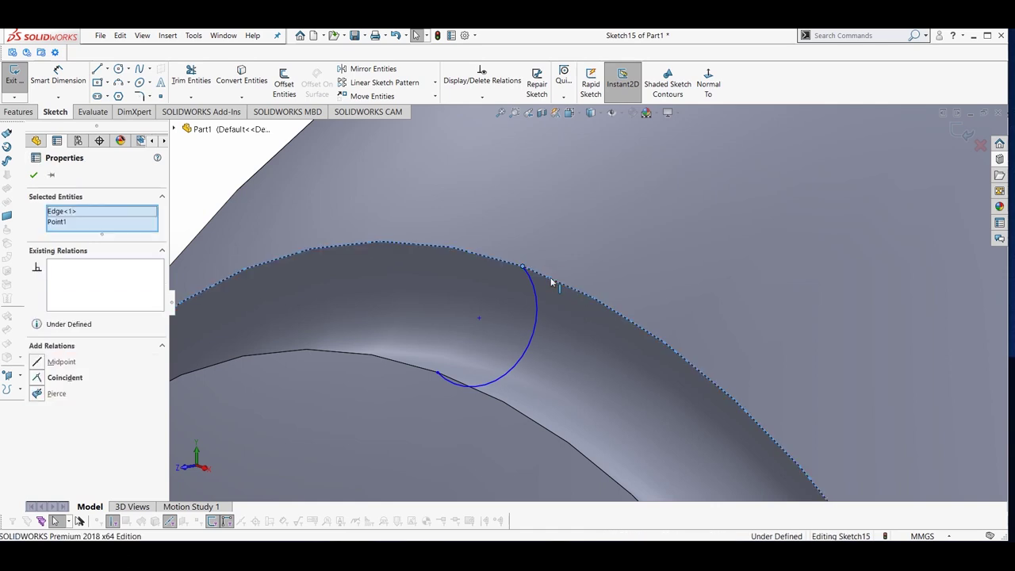
click(38, 379)
click(438, 374)
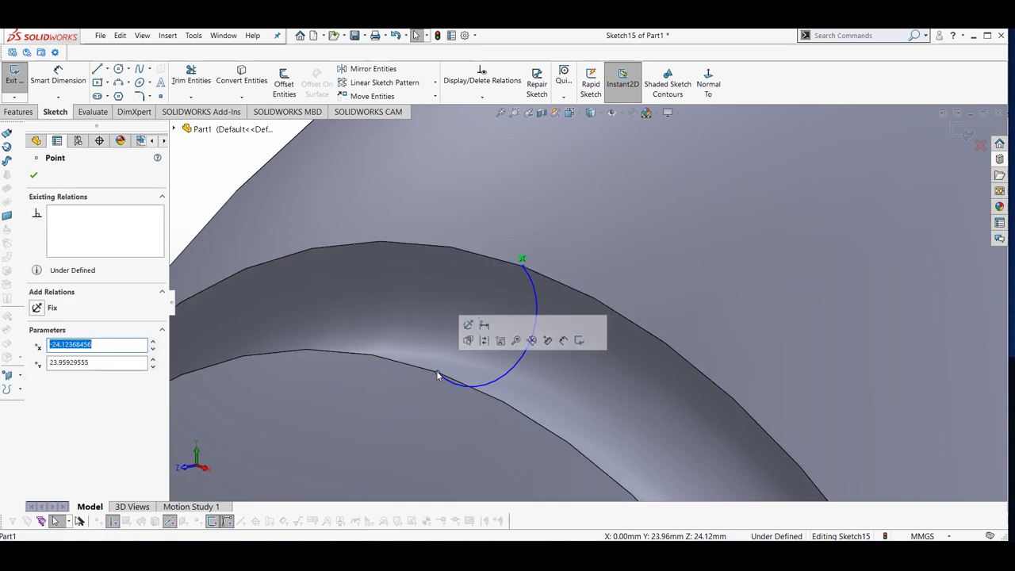
ctrl+click(503, 407)
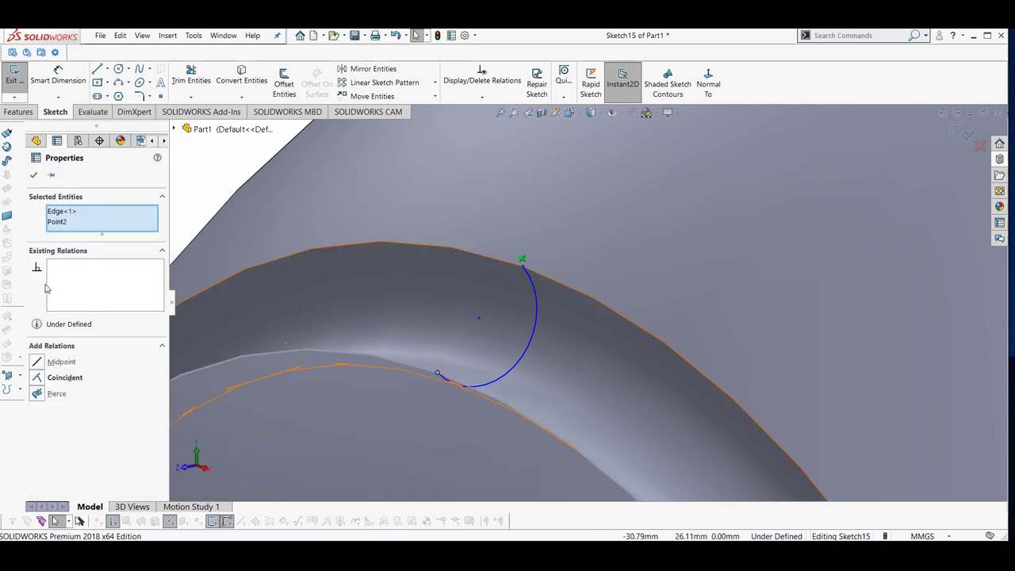
click(39, 379)
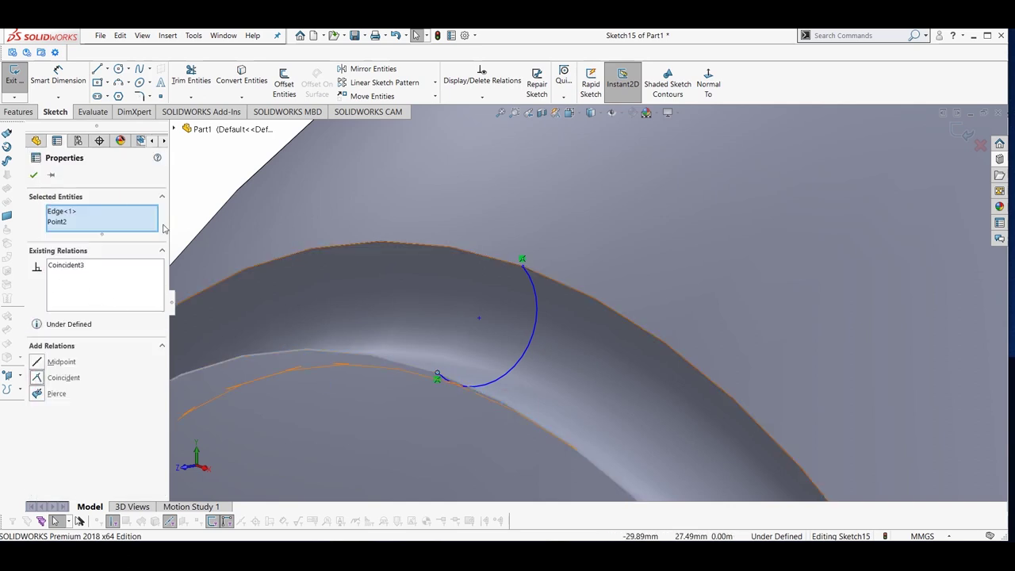
click(34, 176)
Draw a second, shallower three-point arc of about 2 mm radius between the first arc's endpoints to close the profile.
middle_drag(468, 284, 535, 283)
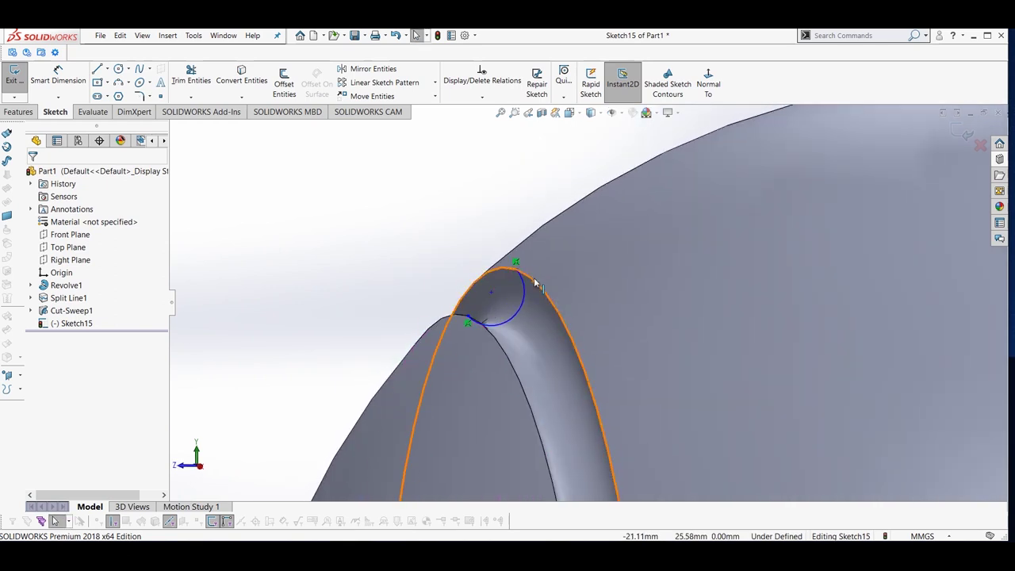
scroll(536, 283, down, 3)
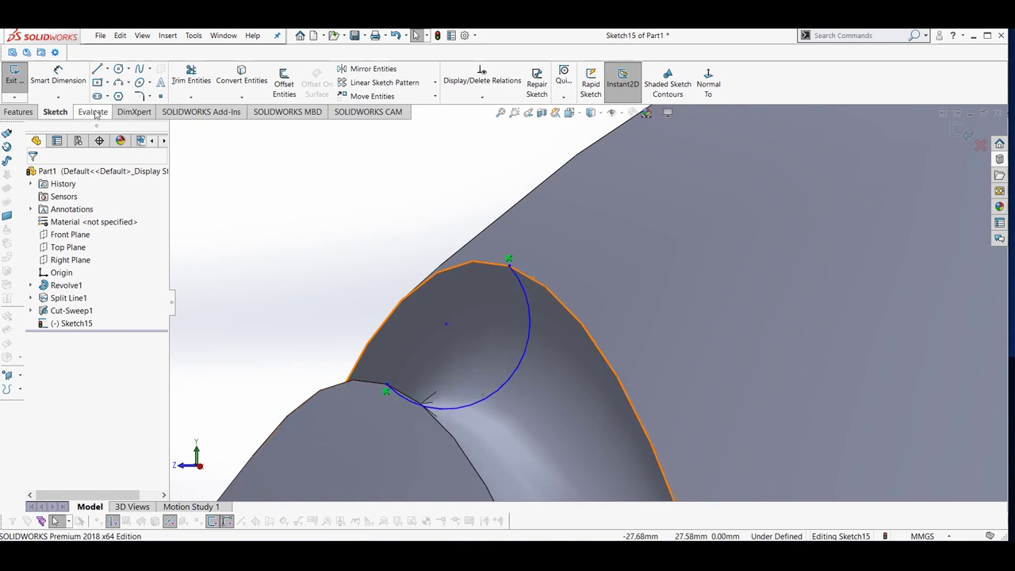
click(118, 82)
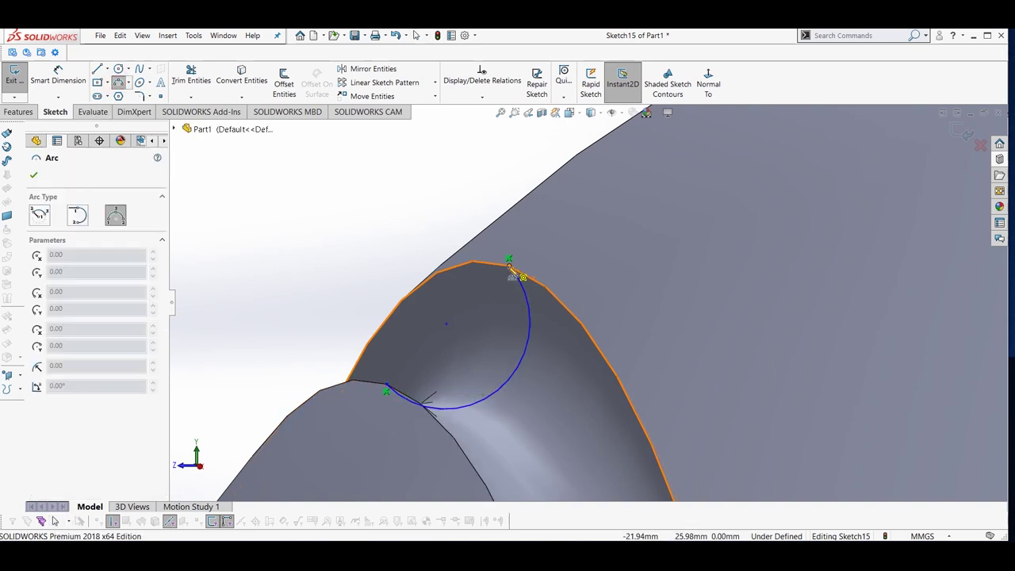
click(510, 266)
click(387, 387)
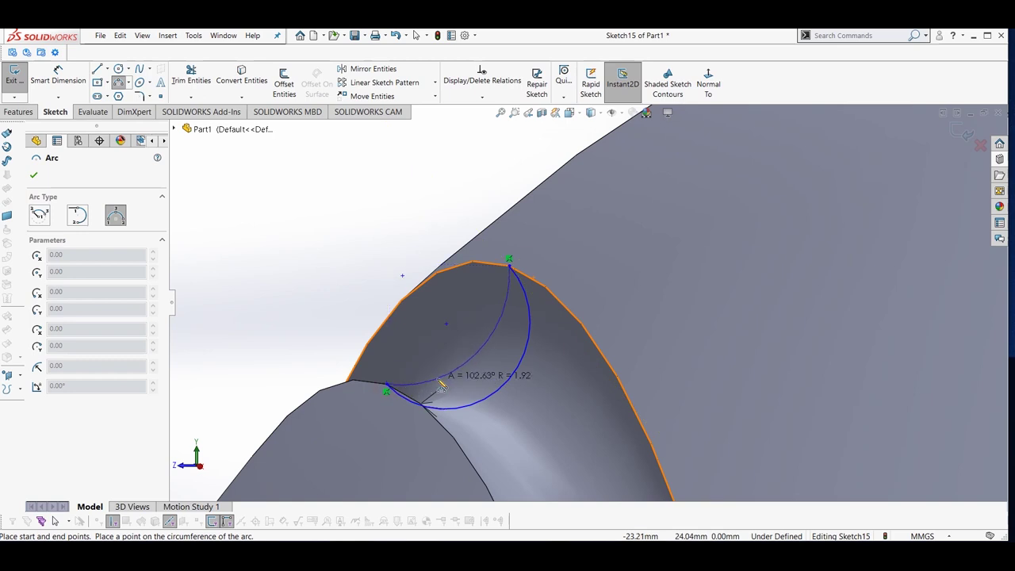
click(445, 387)
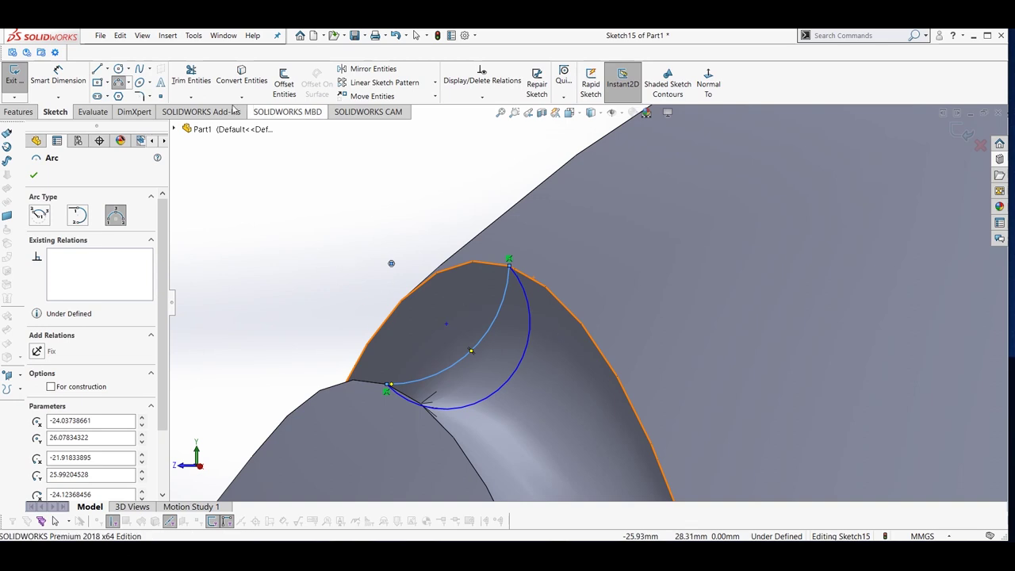
Start a Swept Boss/Base with the two-arc sketch as profile and the cut sweep's 3DSketch1 as path.
click(19, 114)
click(115, 69)
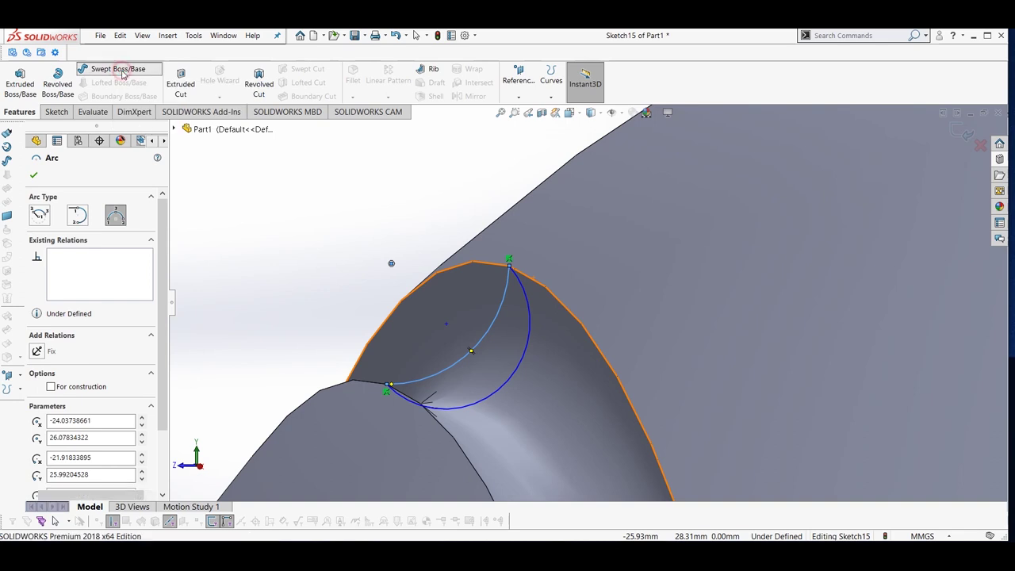
scroll(520, 337, up, 3)
scroll(573, 334, down, 1)
click(120, 239)
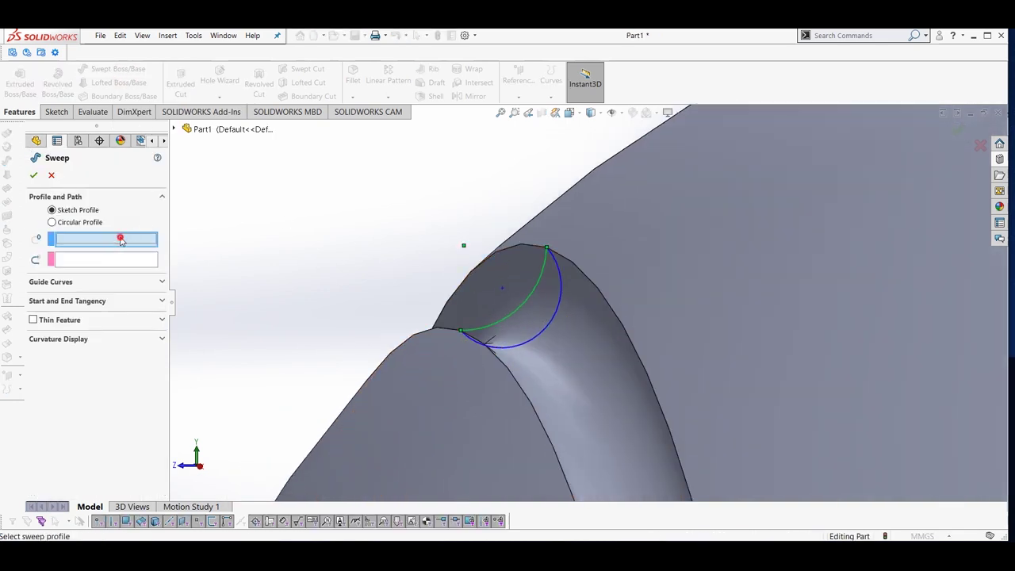
click(497, 325)
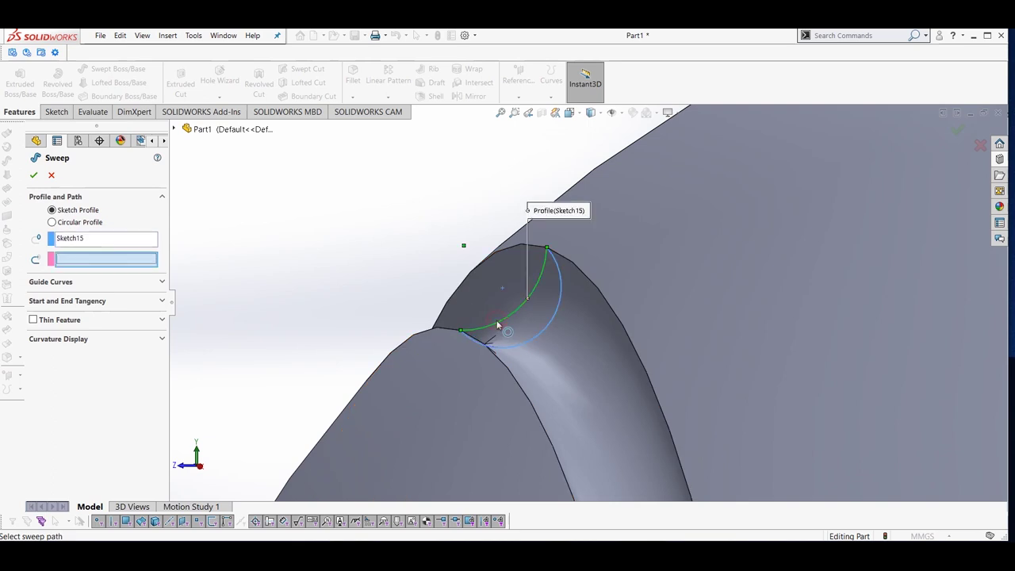
click(174, 129)
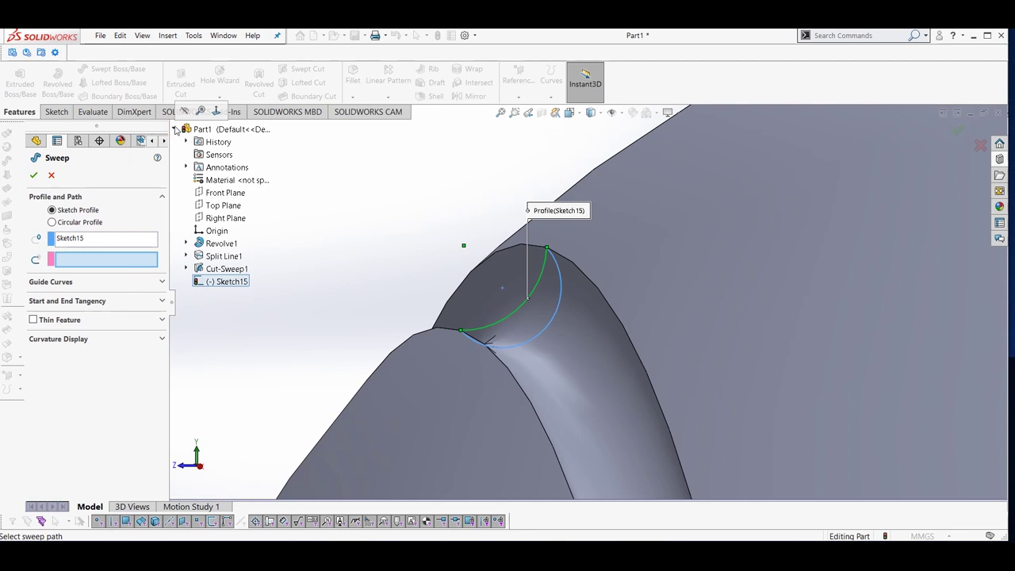
click(185, 269)
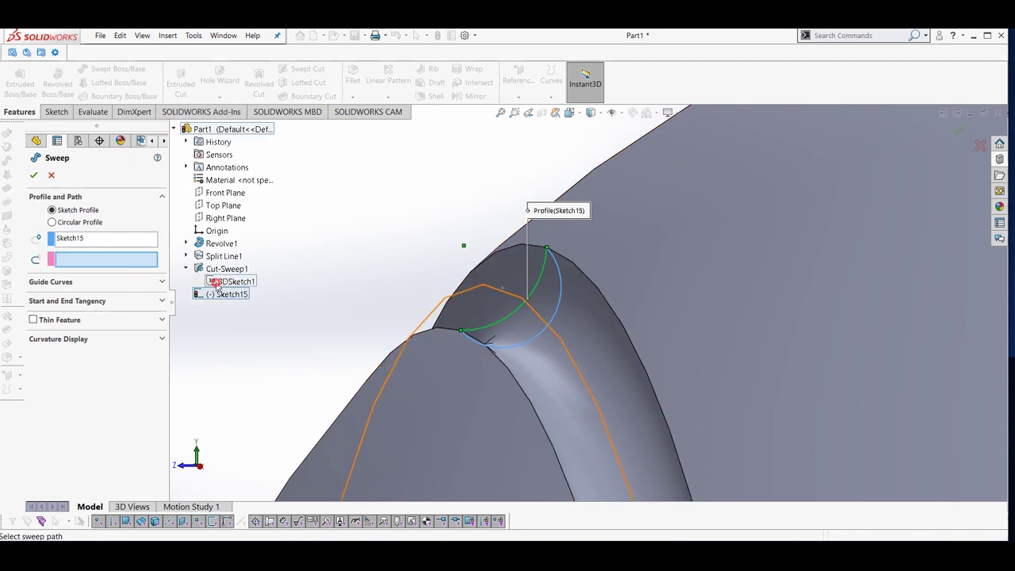
click(215, 284)
middle_drag(449, 299, 433, 264)
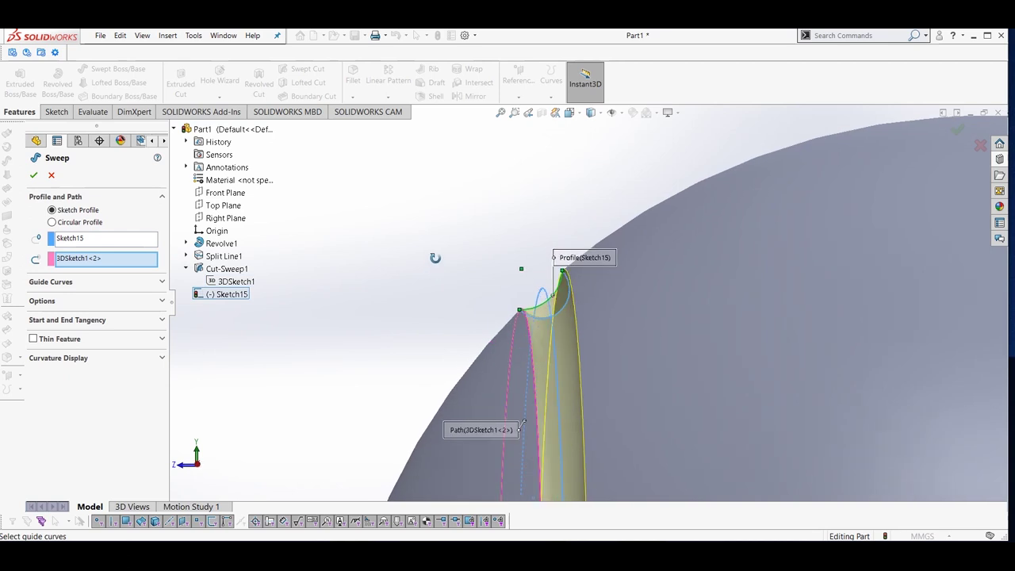
scroll(524, 277, down, 8)
mouse_move(557, 305)
middle_down()
mouse_move(542, 307)
mouse_move(558, 320)
middle_up()
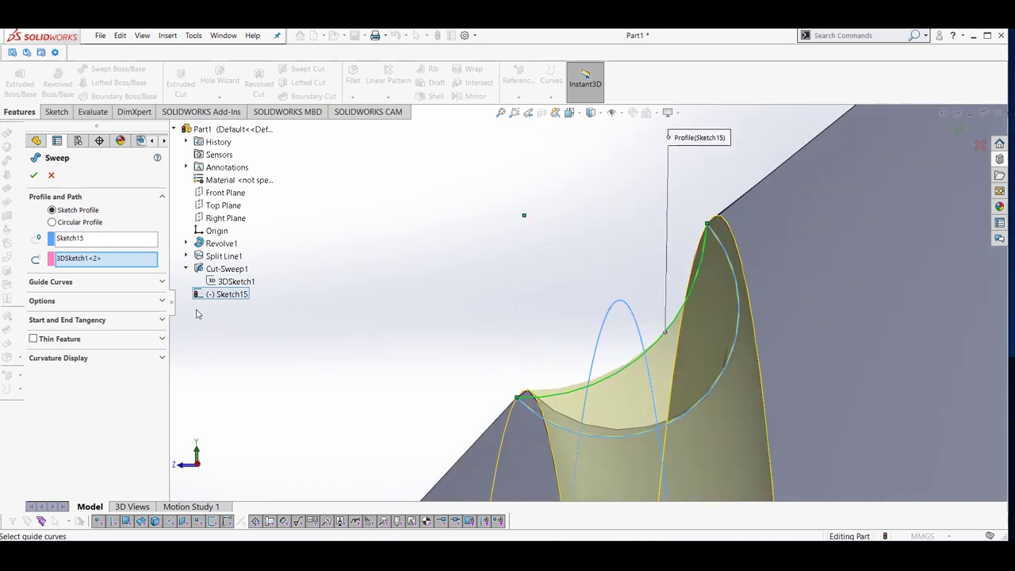
Turn off Merge result for the sweep and create the seam as a separate body.
click(100, 300)
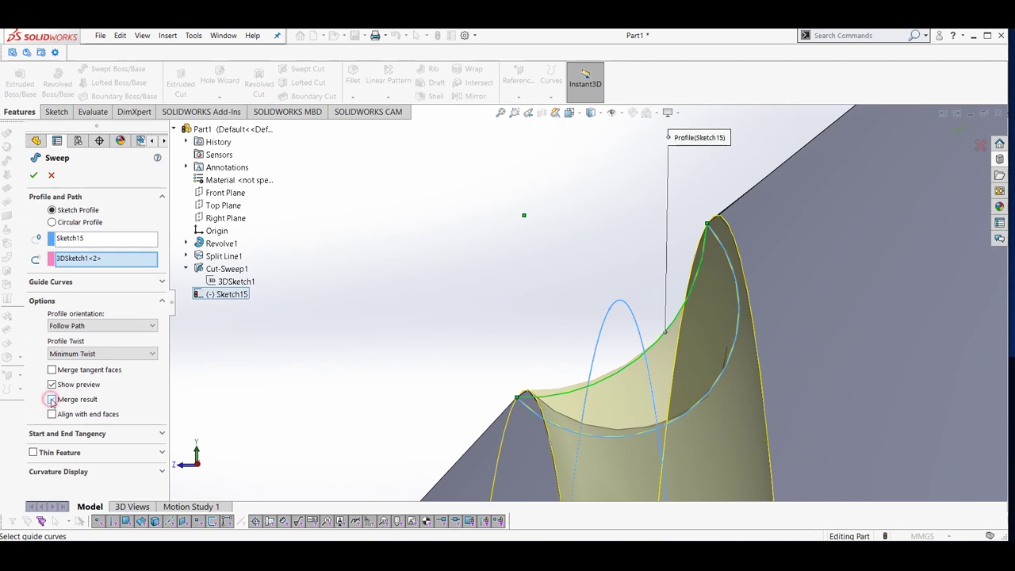
scroll(542, 370, up, 6)
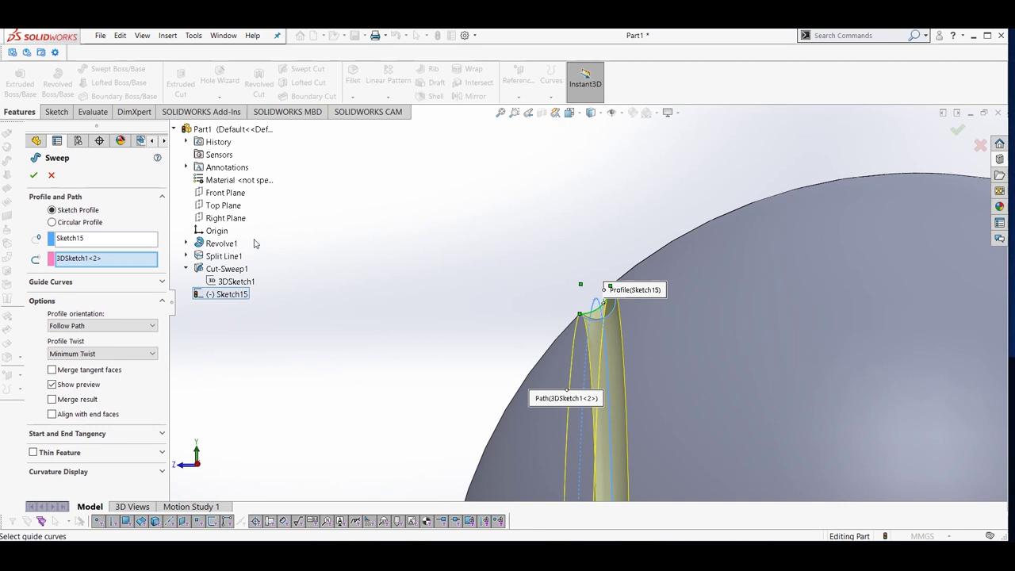
click(958, 131)
scroll(667, 246, up, 2)
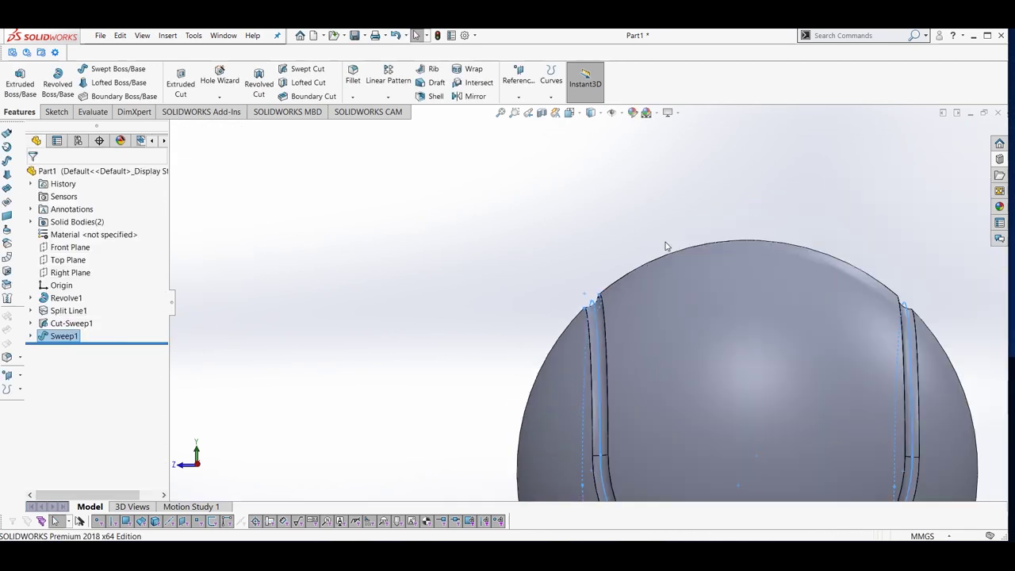
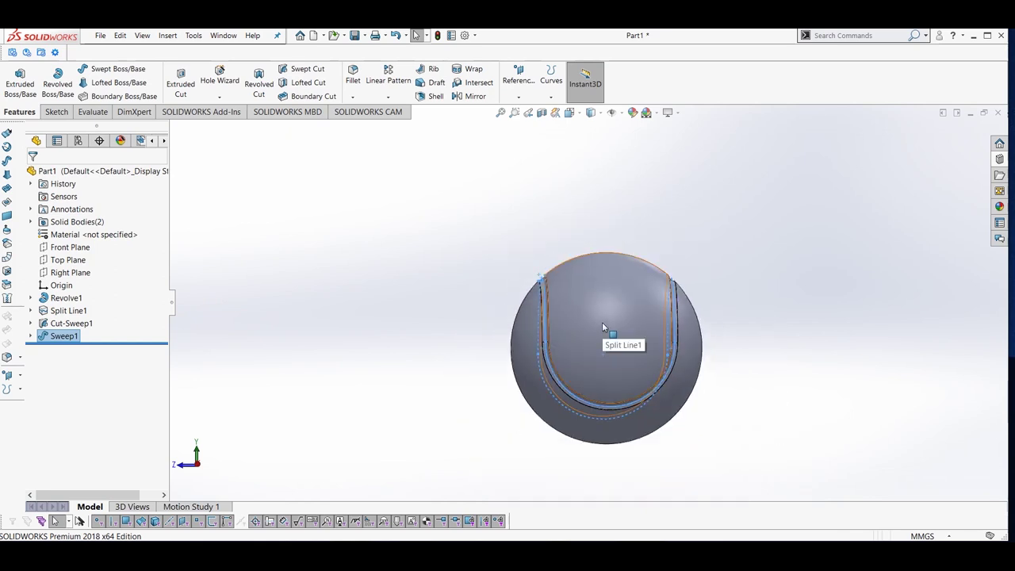
Hide the ball body to examine the swept seam from several sides, and show the ball again.
key(ctrl+7)
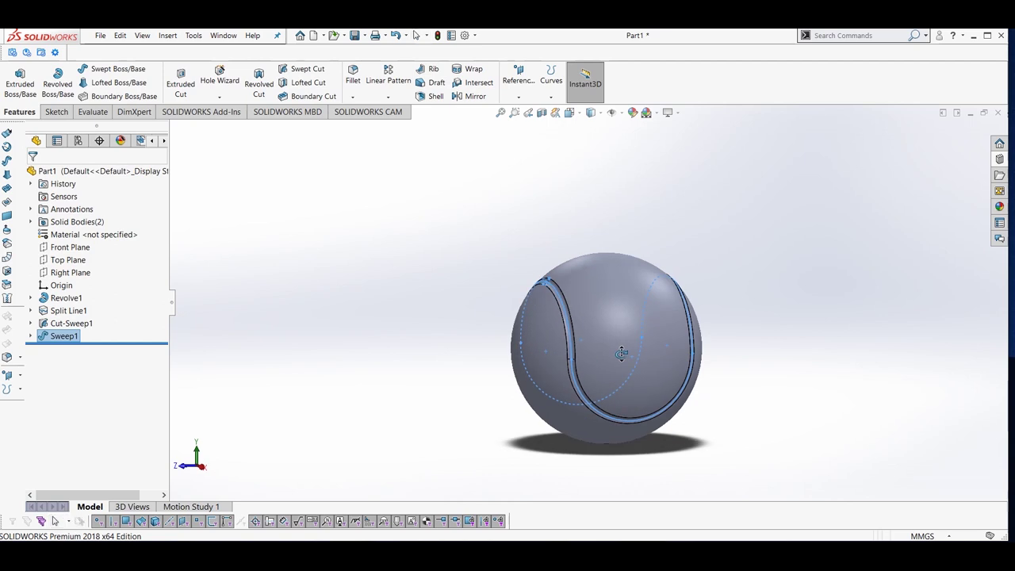
click(622, 336)
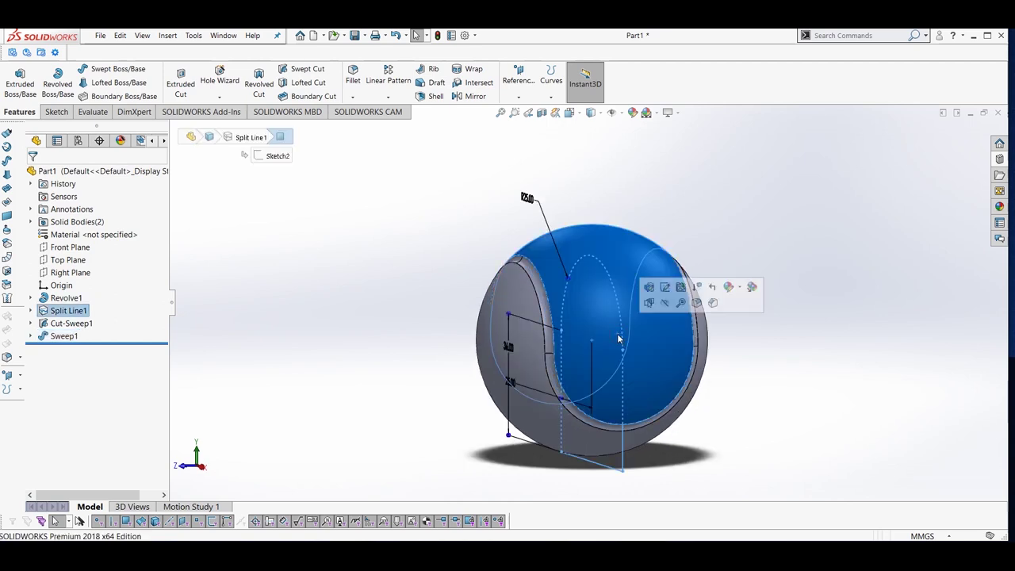
click(665, 302)
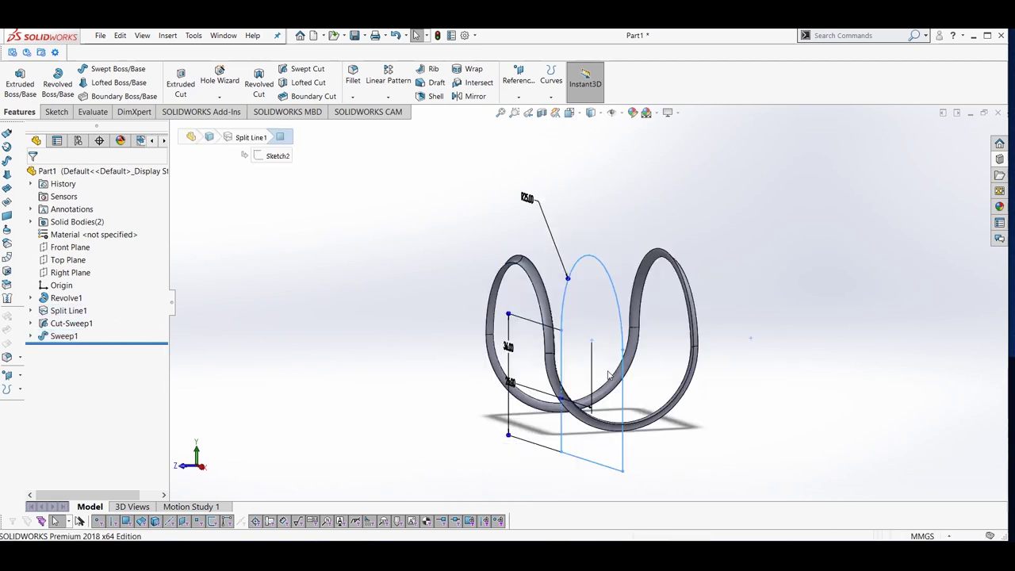
middle_drag(558, 342, 743, 370)
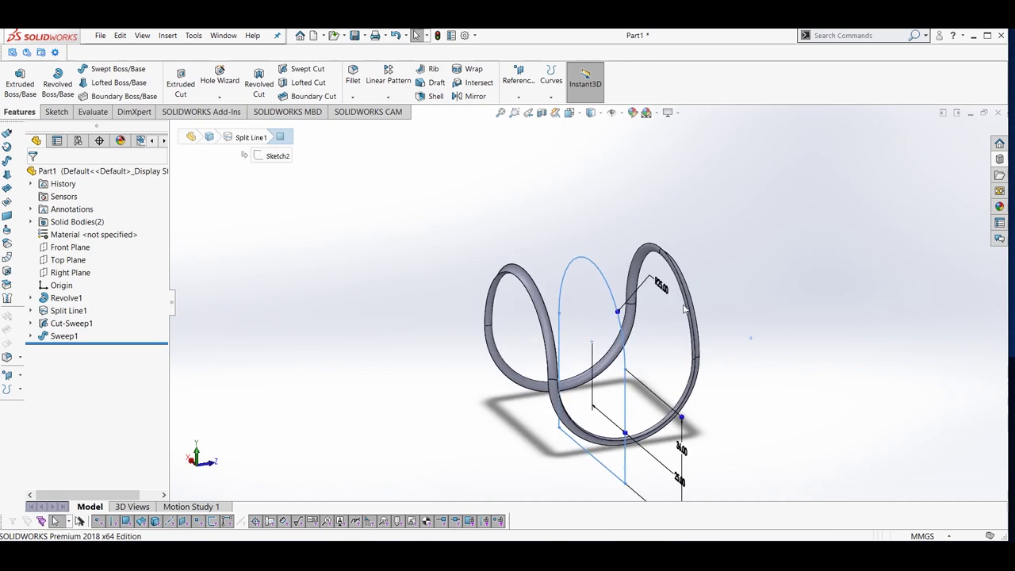
middle_drag(692, 343, 493, 357)
click(510, 369)
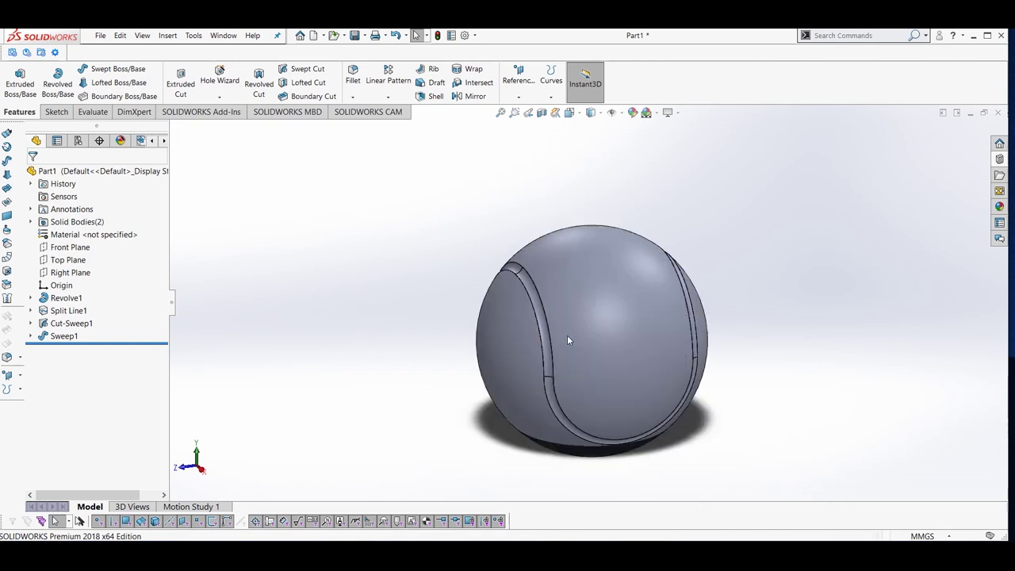
scroll(568, 335, up, 3)
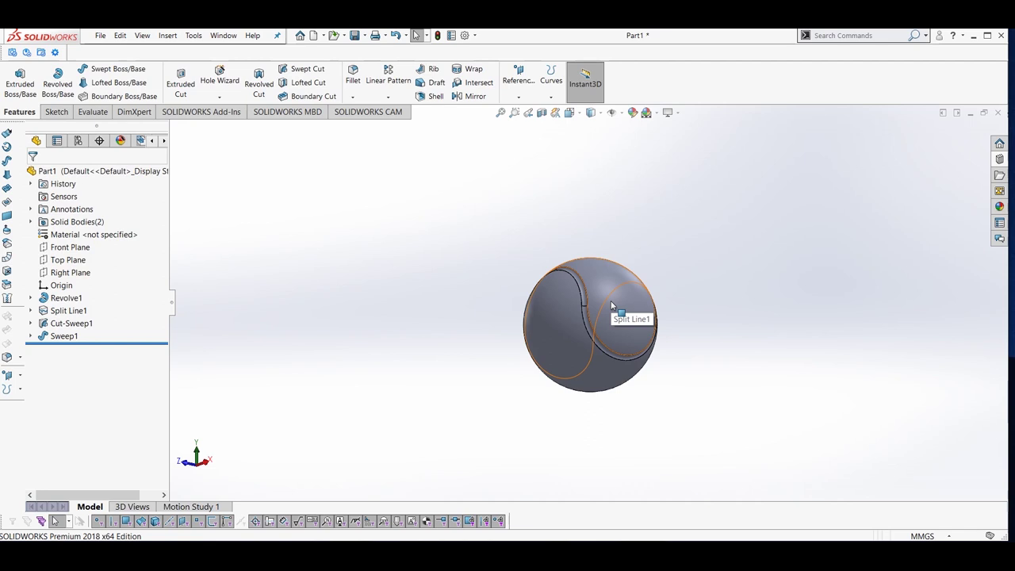
scroll(611, 306, up, 2)
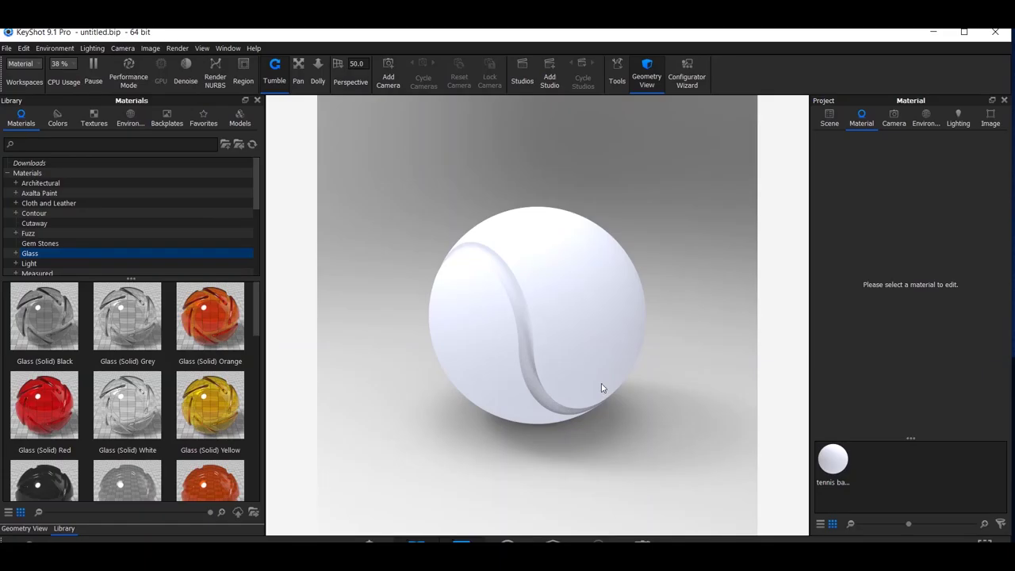
Switch to KeyShot, expand the tennis ball model in the scene, and temporarily hide the sphere part to identify the two parts.
click(830, 119)
click(875, 187)
click(837, 183)
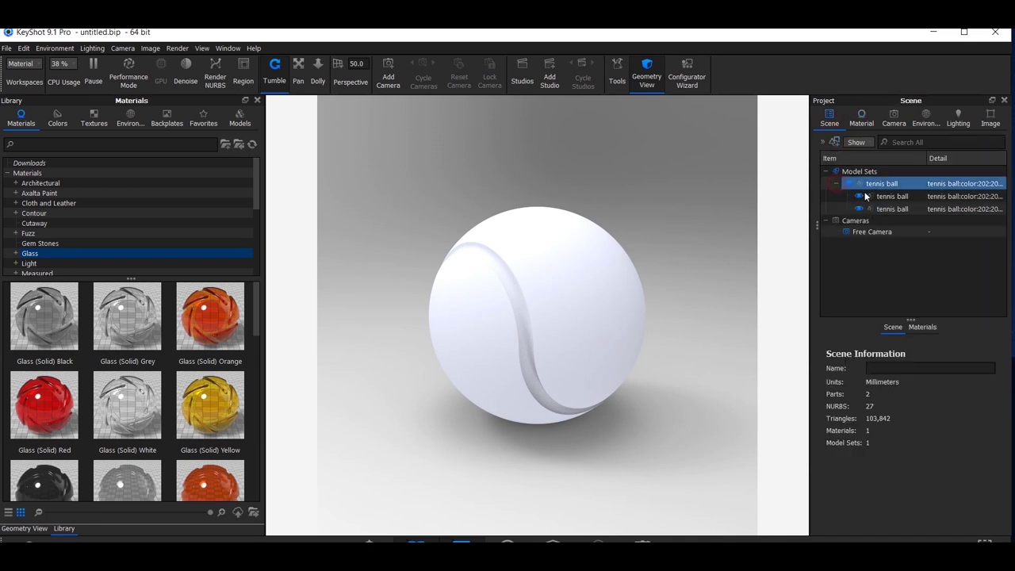
click(905, 198)
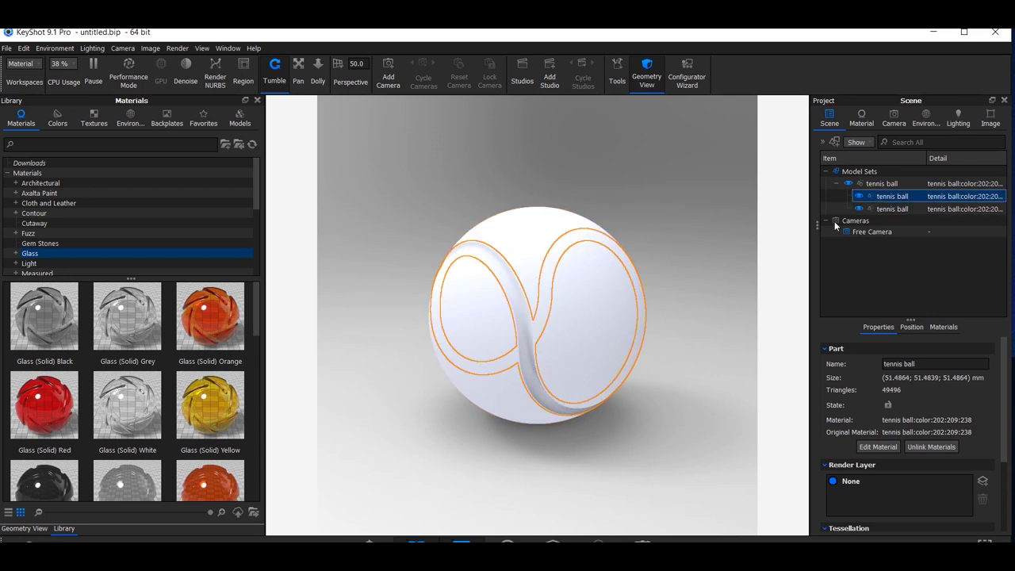
click(859, 209)
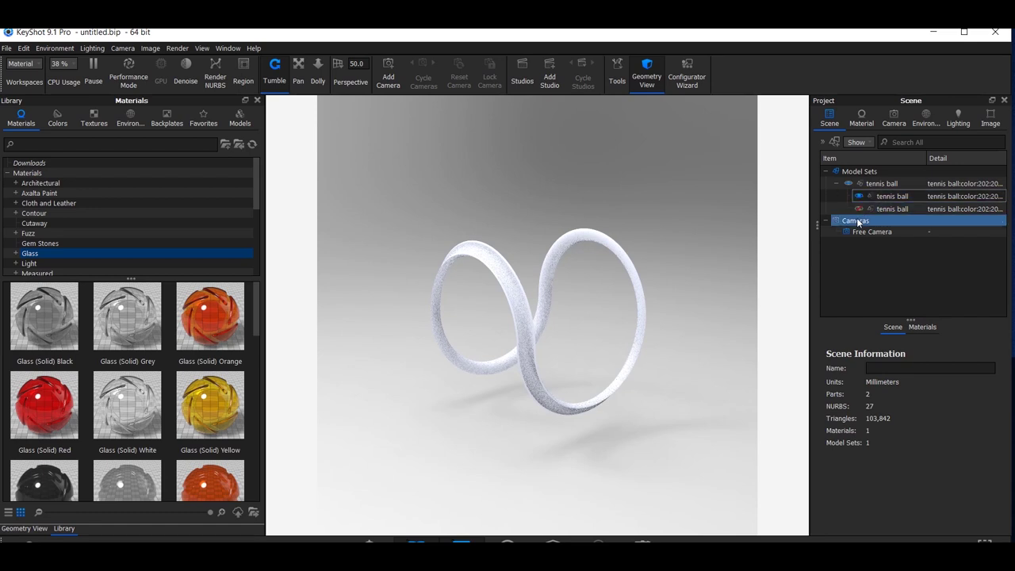
click(893, 209)
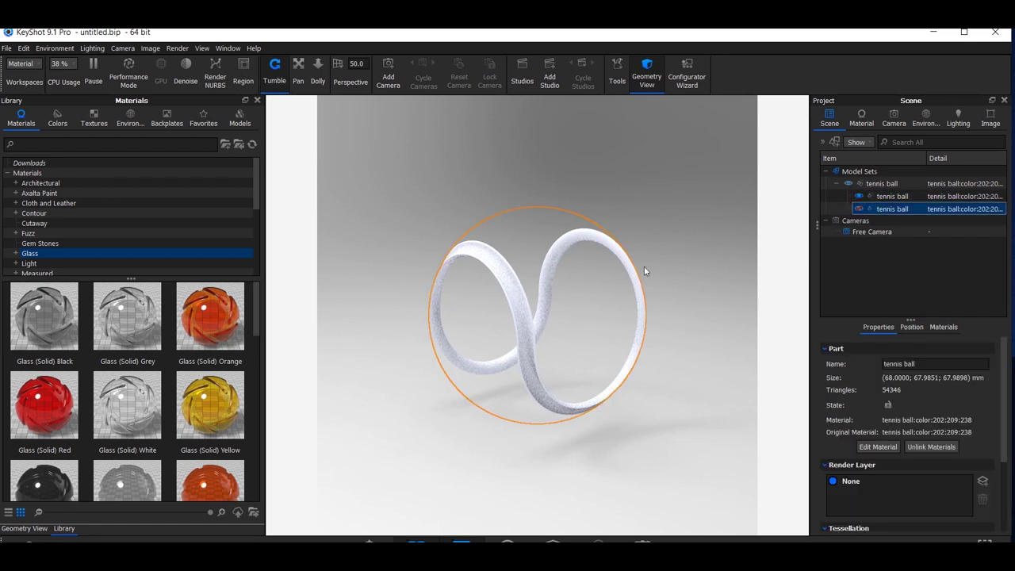
click(859, 208)
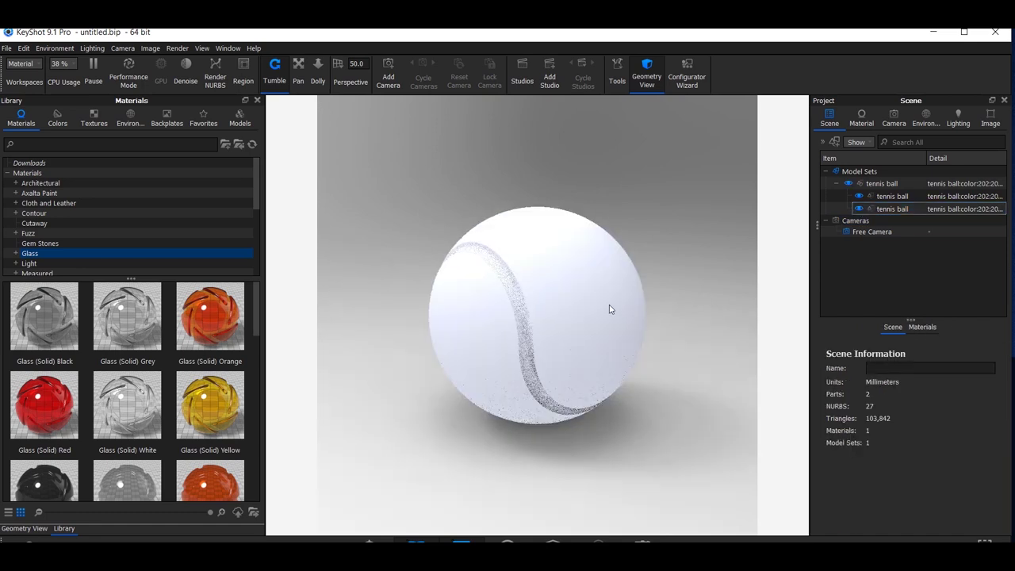
Unlink the sphere part's material from the seam's material.
click(918, 209)
right_click(917, 209)
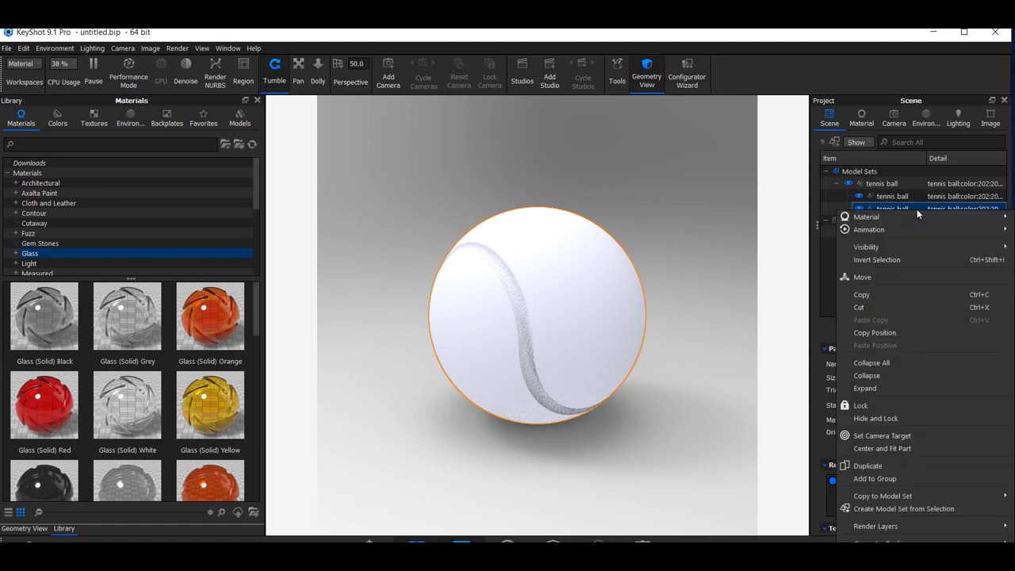
mouse_move(910, 215)
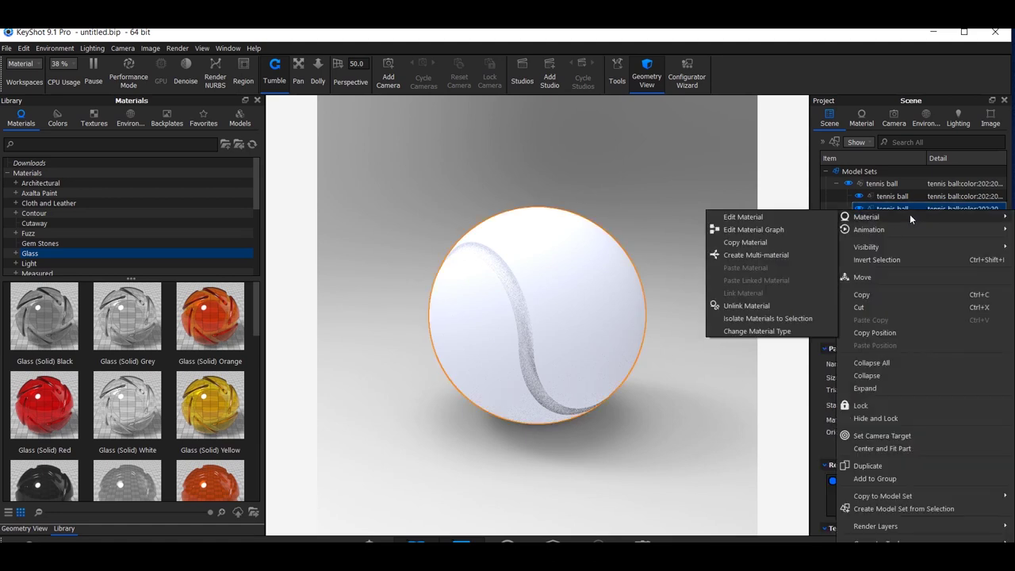
click(747, 306)
click(572, 293)
click(731, 374)
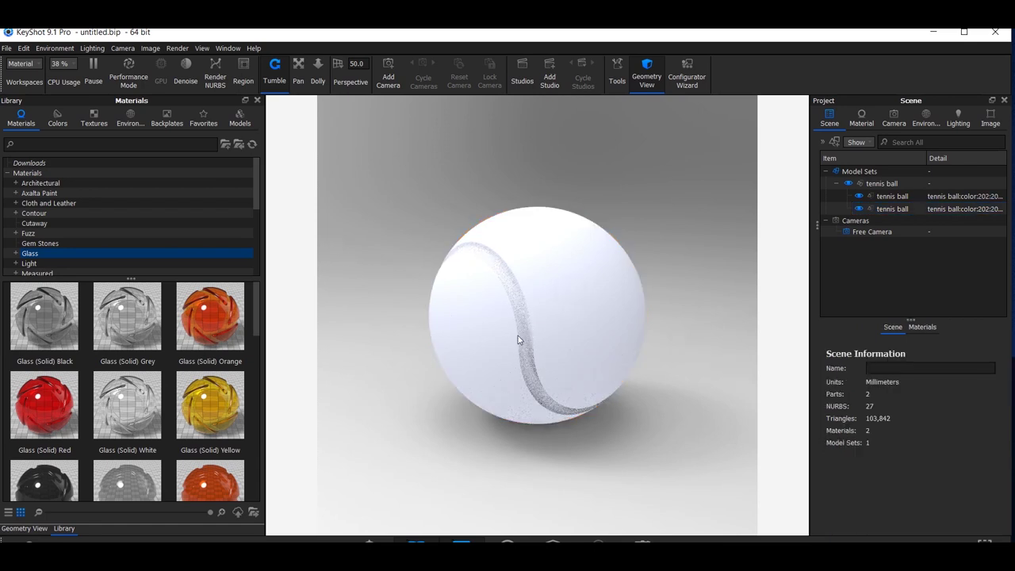
Open the sphere part's material graph and change its Diffuse node to the Plastic material type.
click(928, 210)
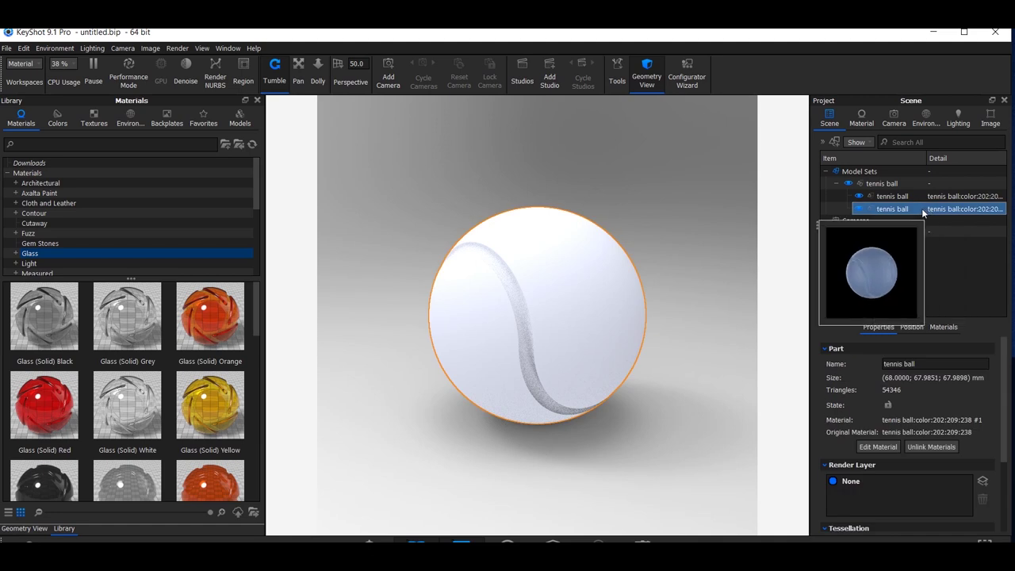
double_click(923, 209)
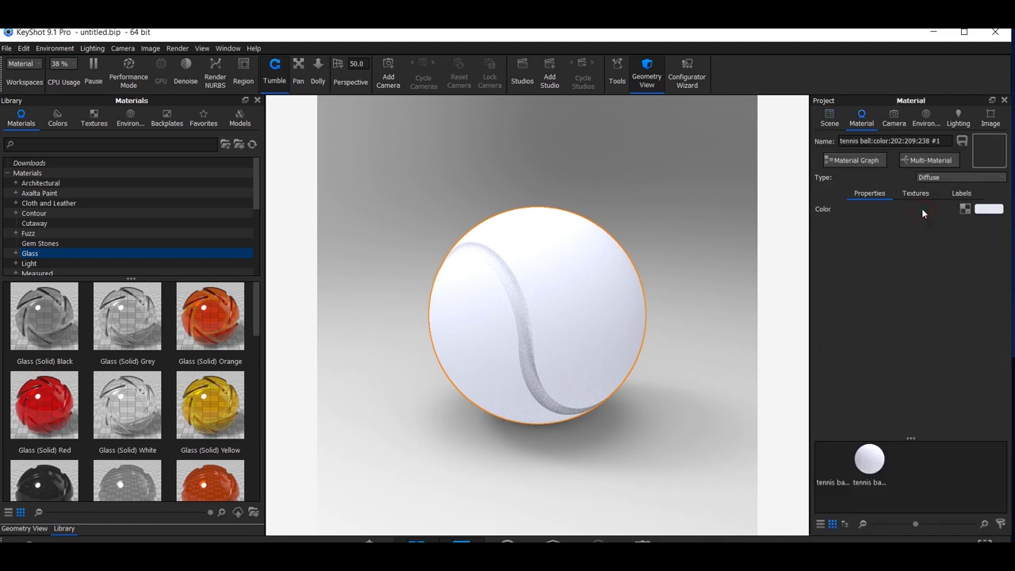
click(873, 162)
double_click(191, 376)
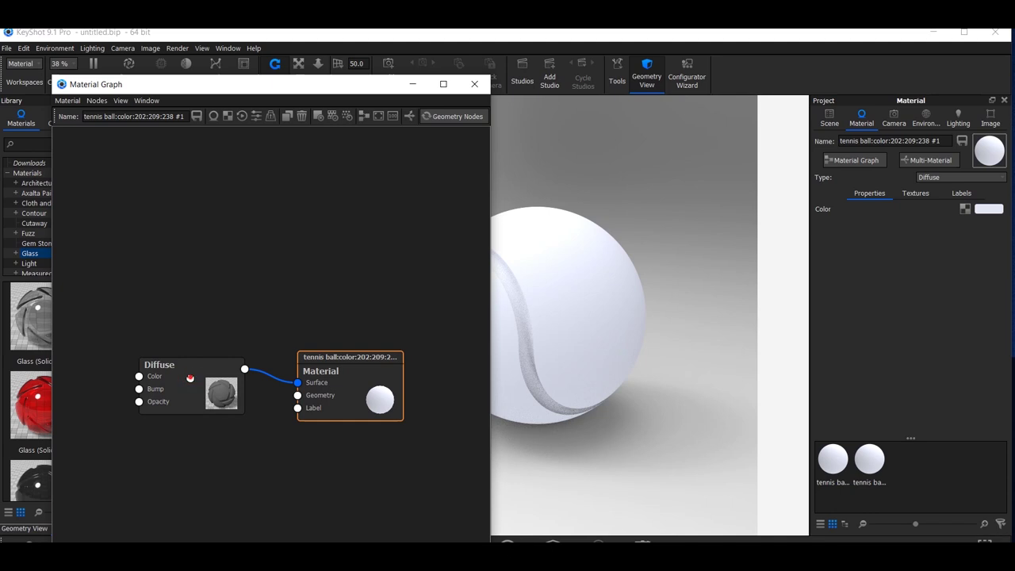
click(419, 169)
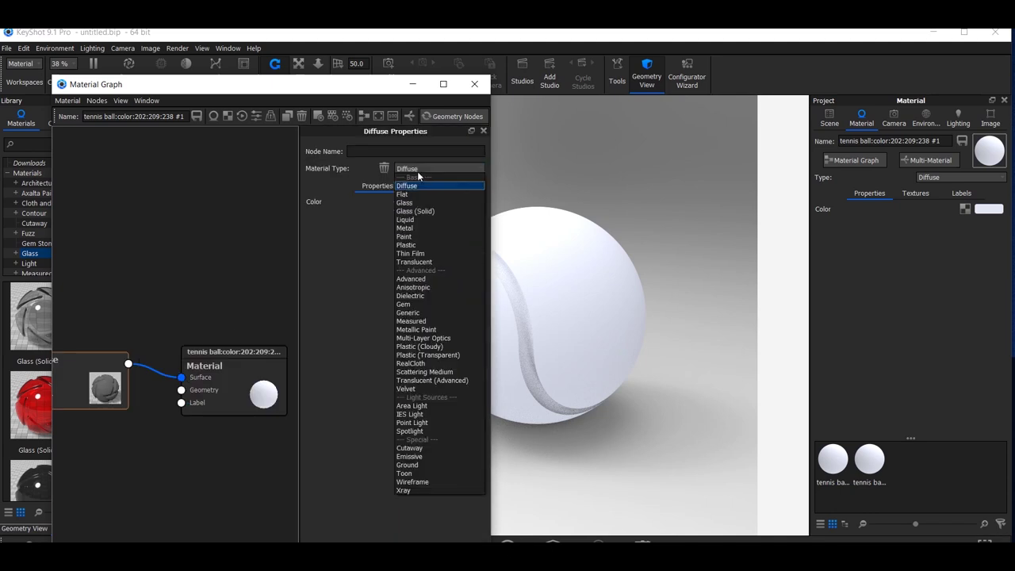
click(428, 244)
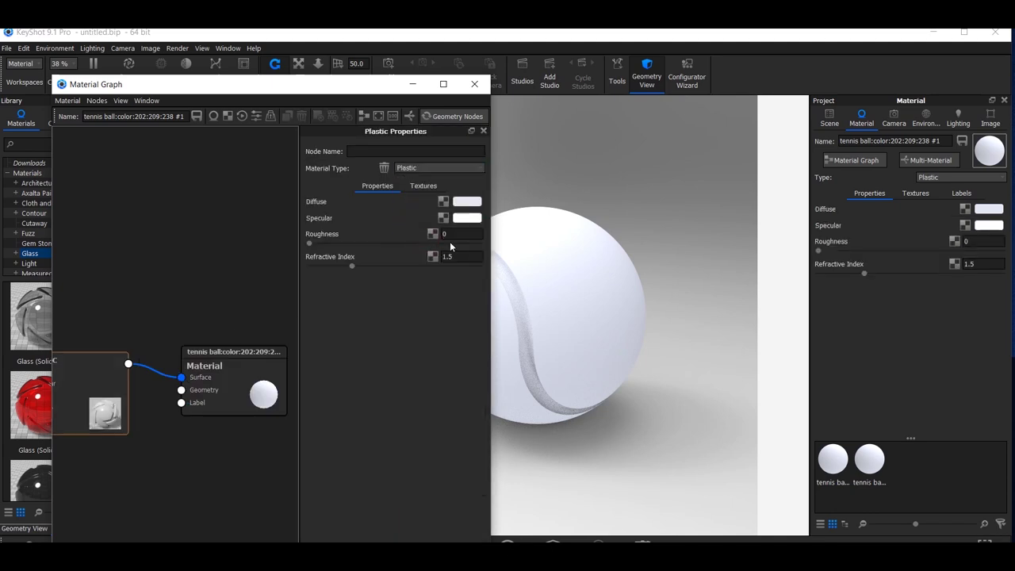
Set the plastic's diffuse color to hex #00F85B.
click(464, 202)
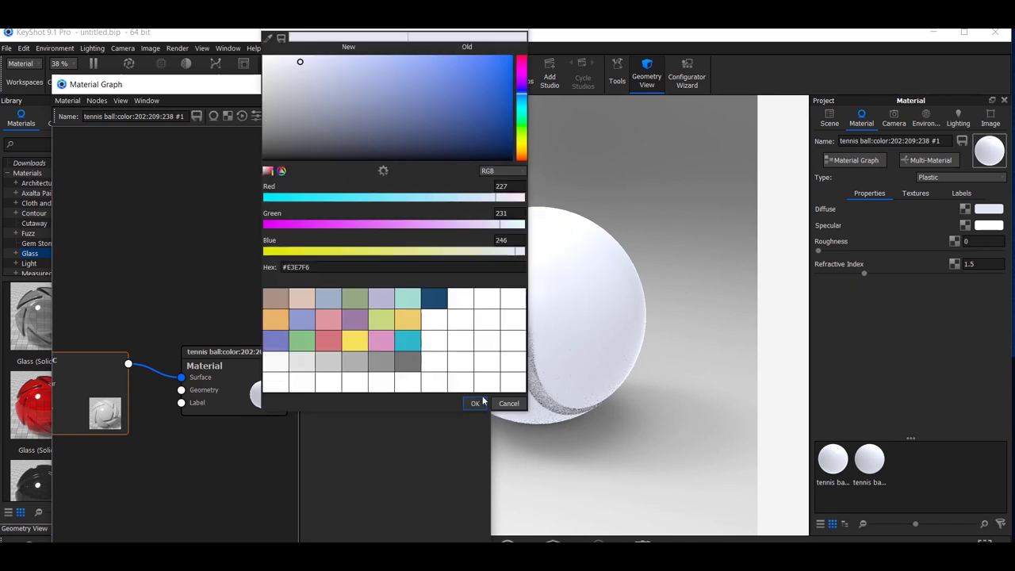
click(330, 269)
key(BackSpace)
key(BackSpace)
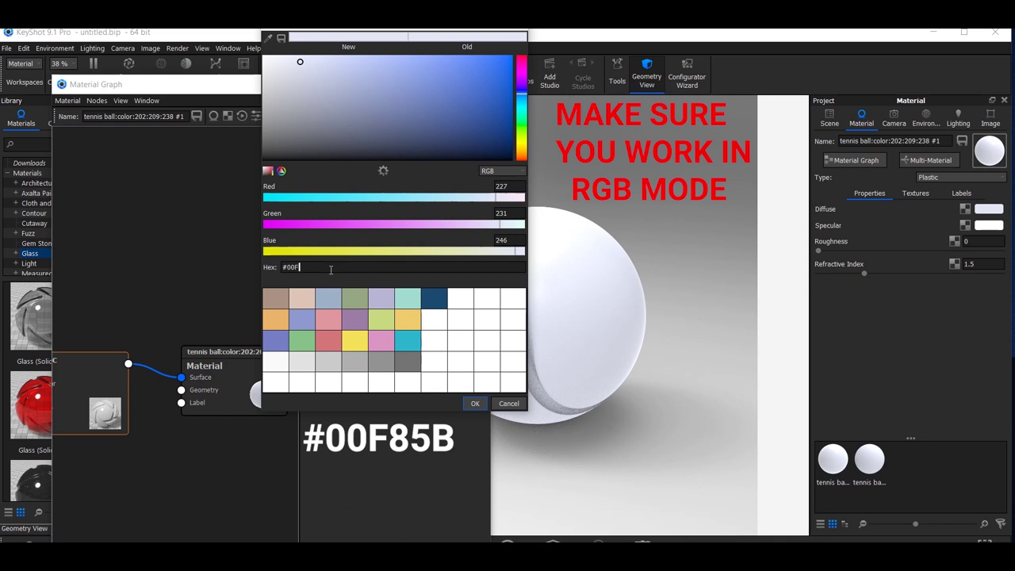
text(00F85B)
click(476, 403)
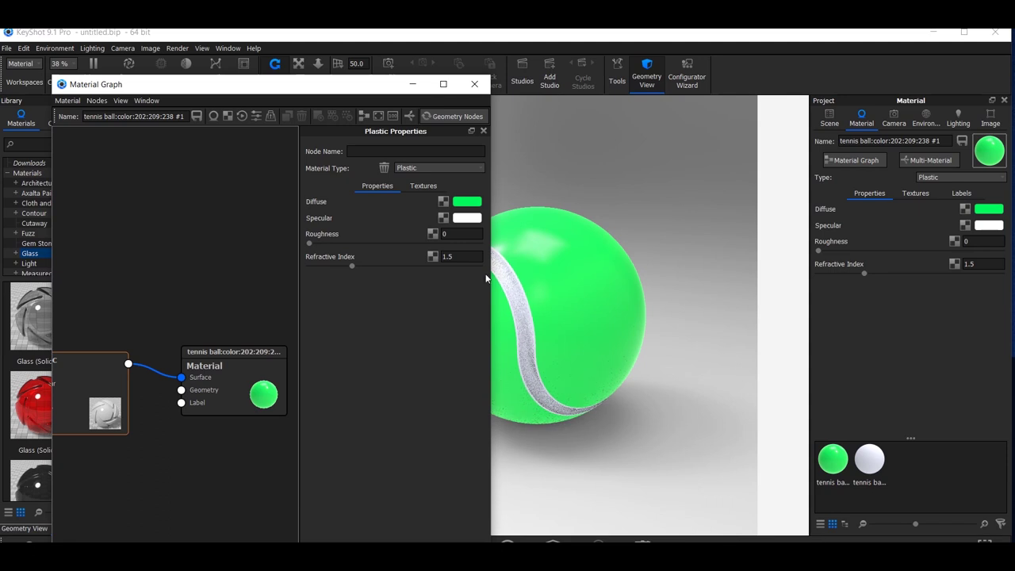
Move the Material Graph window aside to uncover the ball and bring its nodes into view.
drag(402, 84, 613, 42)
scroll(457, 289, down, 3)
drag(445, 46, 734, 76)
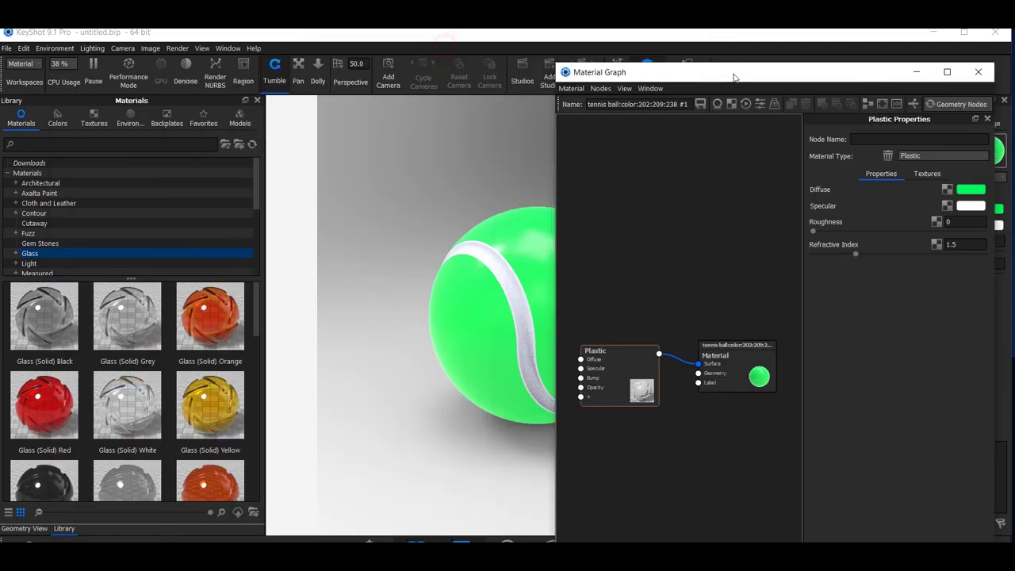
Add a Fuzz geometry node to the ball's material graph and connect it to the Material node's Geometry input.
scroll(651, 394, down, 1)
scroll(651, 394, down, 1)
drag(673, 80, 706, 78)
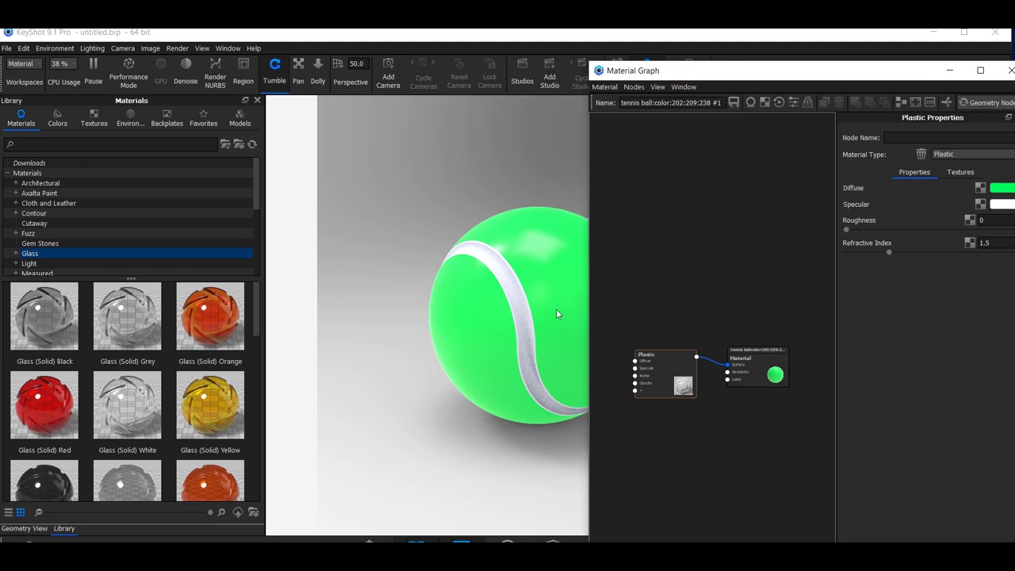
drag(657, 355, 651, 305)
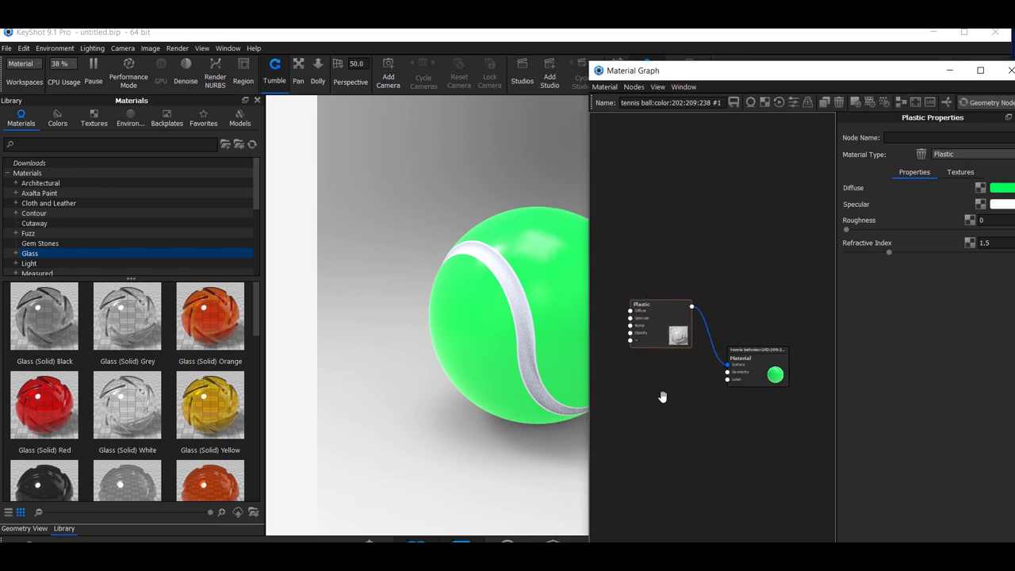
right_click(666, 413)
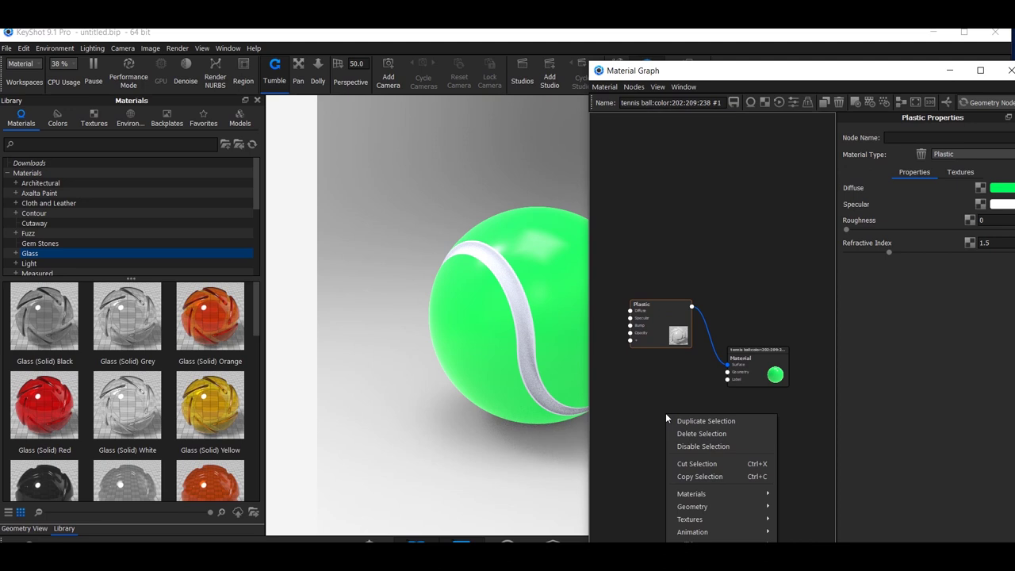
mouse_move(768, 512)
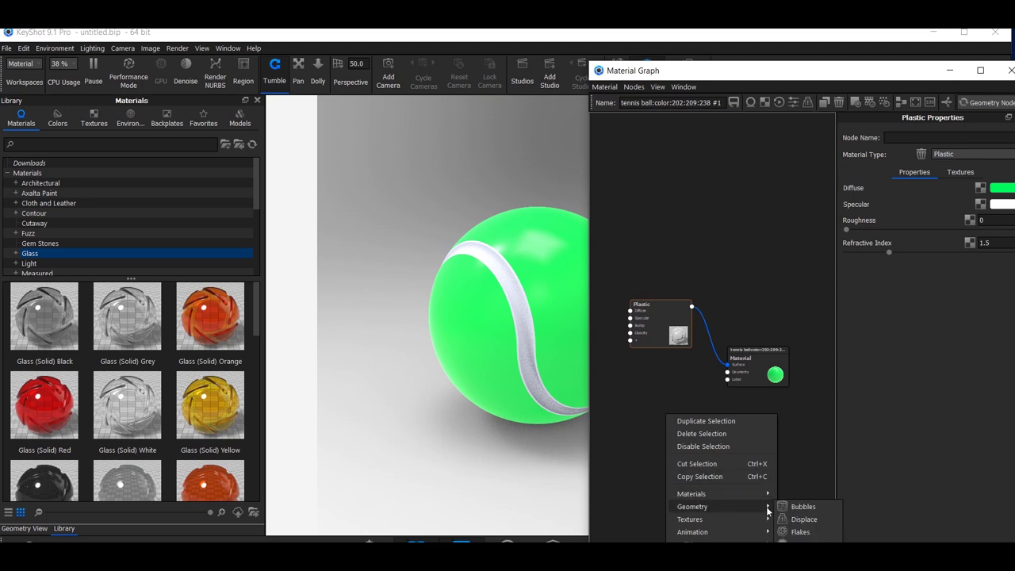
click(803, 532)
drag(723, 432, 784, 374)
drag(695, 447, 696, 431)
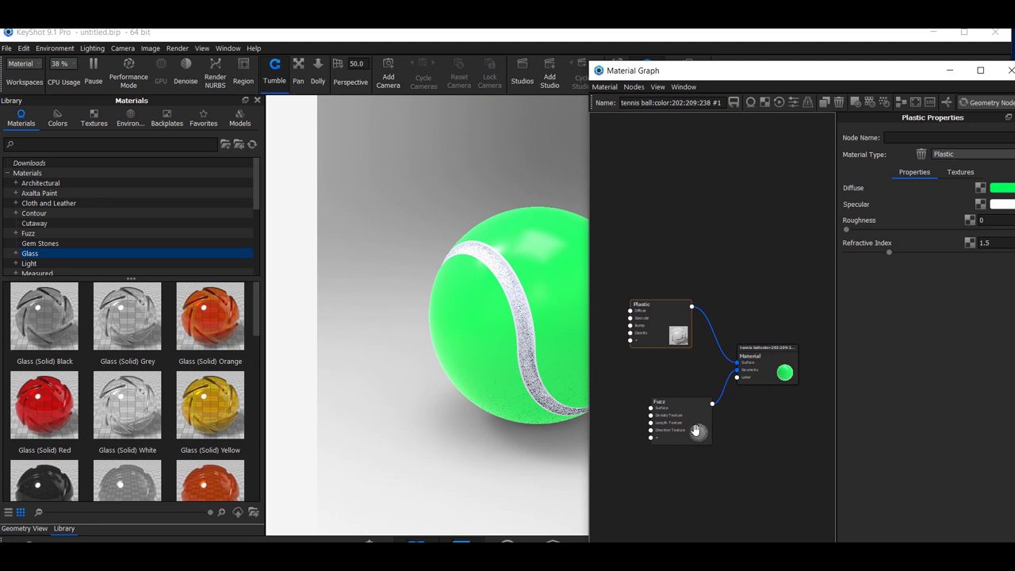
Set the Fuzz node's length to 3 mm, length variation to 0.5 and randomness to 5.
click(696, 431)
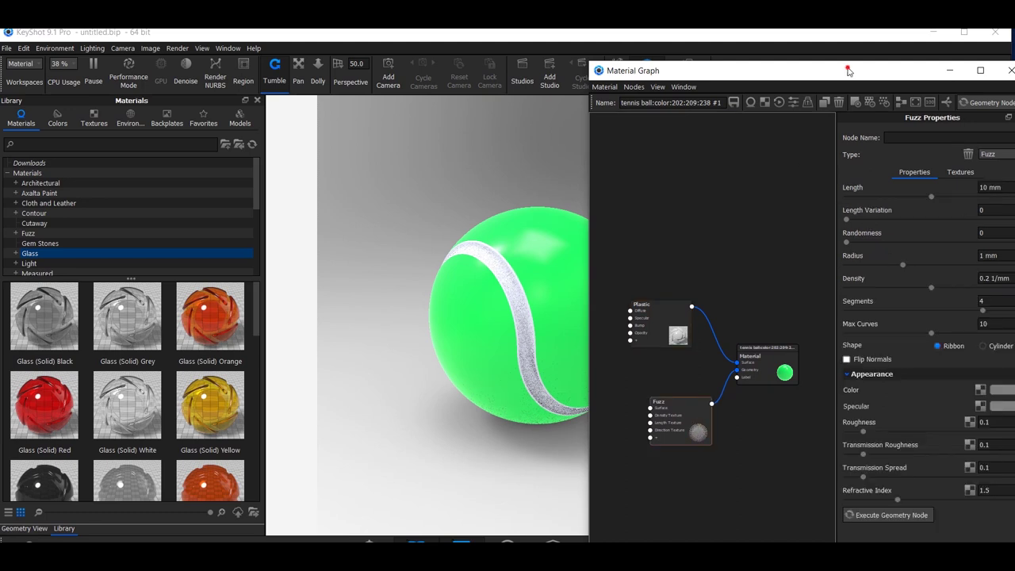
drag(848, 72, 788, 73)
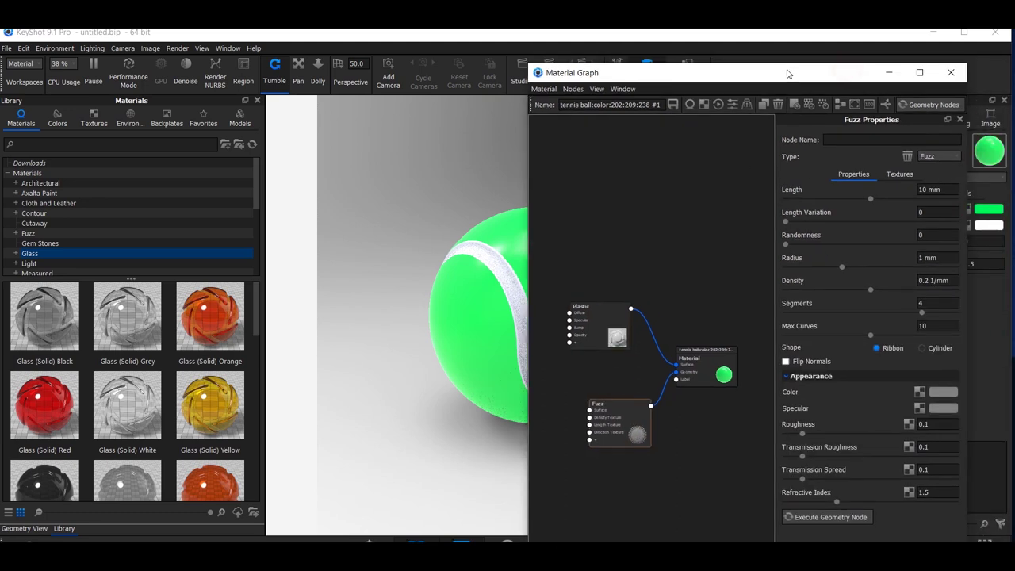
click(926, 188)
key(BackSpace)
key(BackSpace)
click(939, 213)
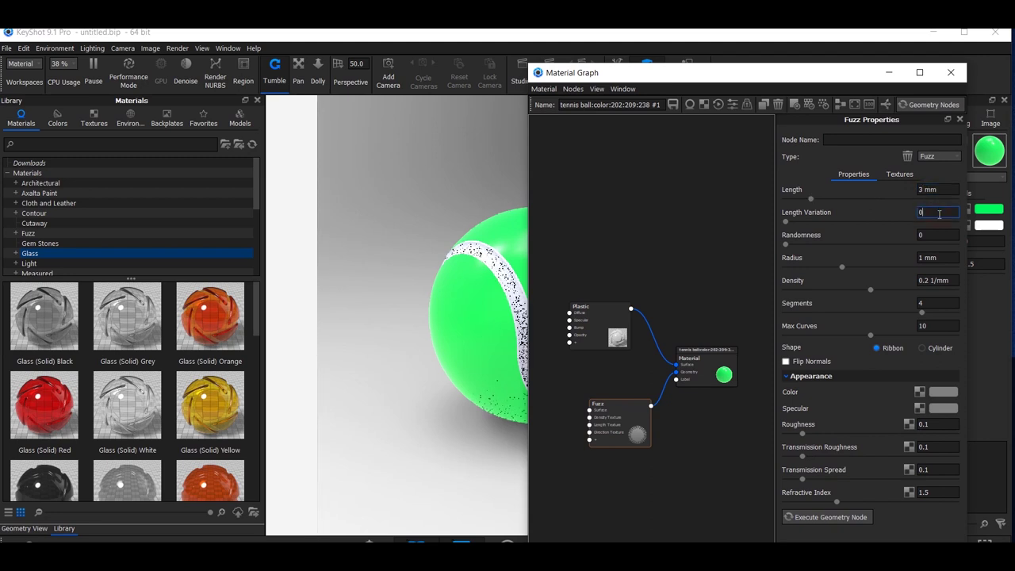
key(BackSpace)
text(0.5)
click(940, 233)
text(.1)
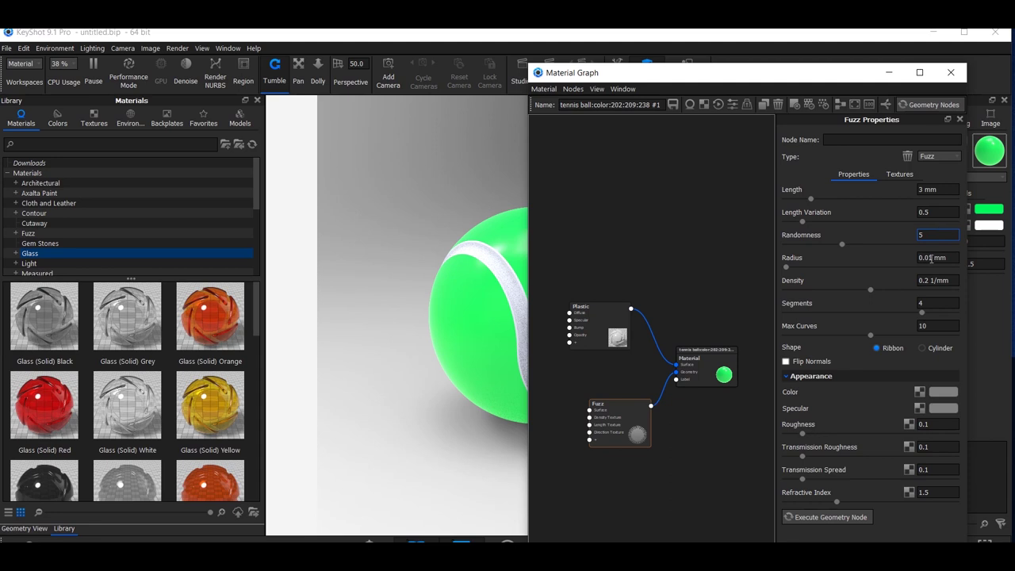
Set the fuzz radius to 0.01 mm and its density to 20 1/mm.
click(934, 258)
key(BackSpace)
key(BackSpace)
key(BackSpace)
key(BackSpace)
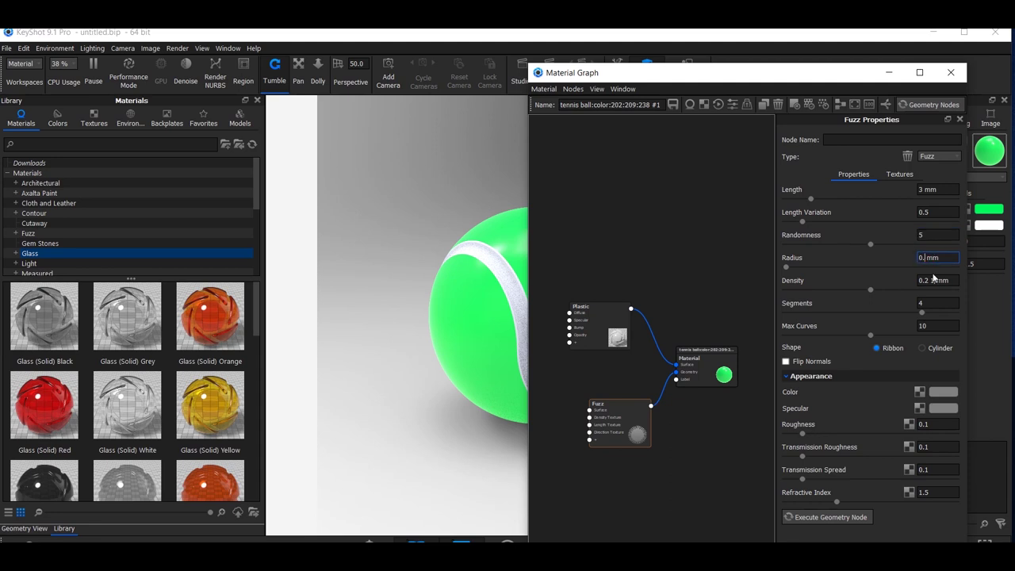
text(0.01)
click(928, 282)
key(BackSpace)
key(BackSpace)
key(BackSpace)
text(20)
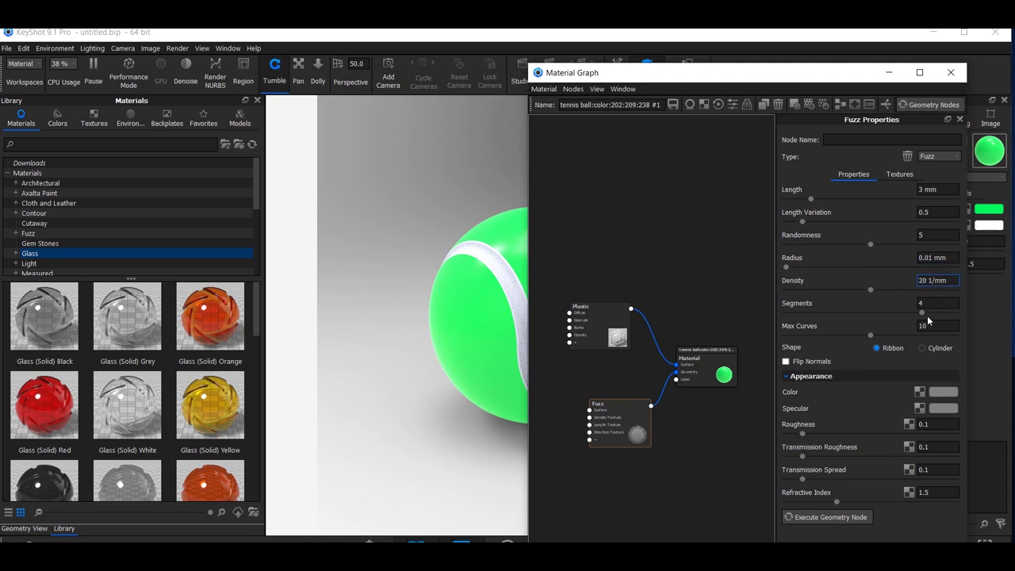
Set the fuzz segments to 16 and its shape to Cylinder.
click(927, 305)
key(BackSpace)
text(16)
click(923, 347)
Execute the Fuzz geometry node and move the Material Graph window aside to uncover the ball.
click(858, 516)
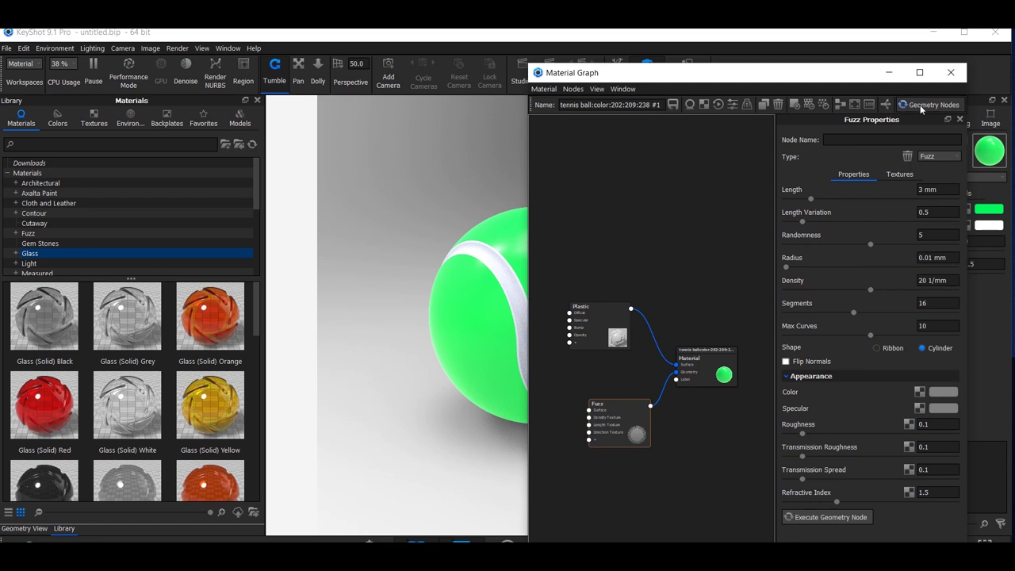
drag(807, 68, 353, 47)
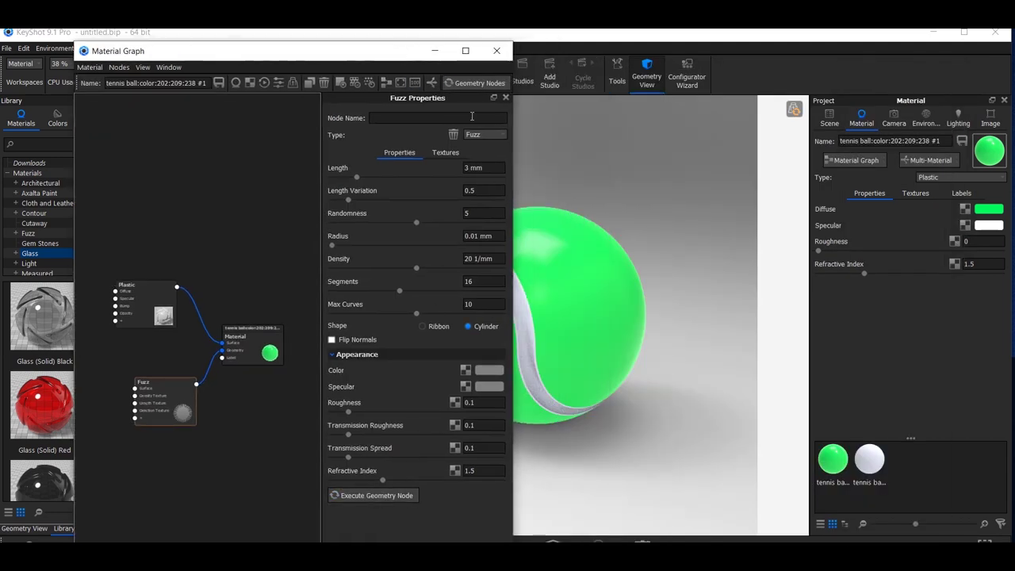
click(795, 109)
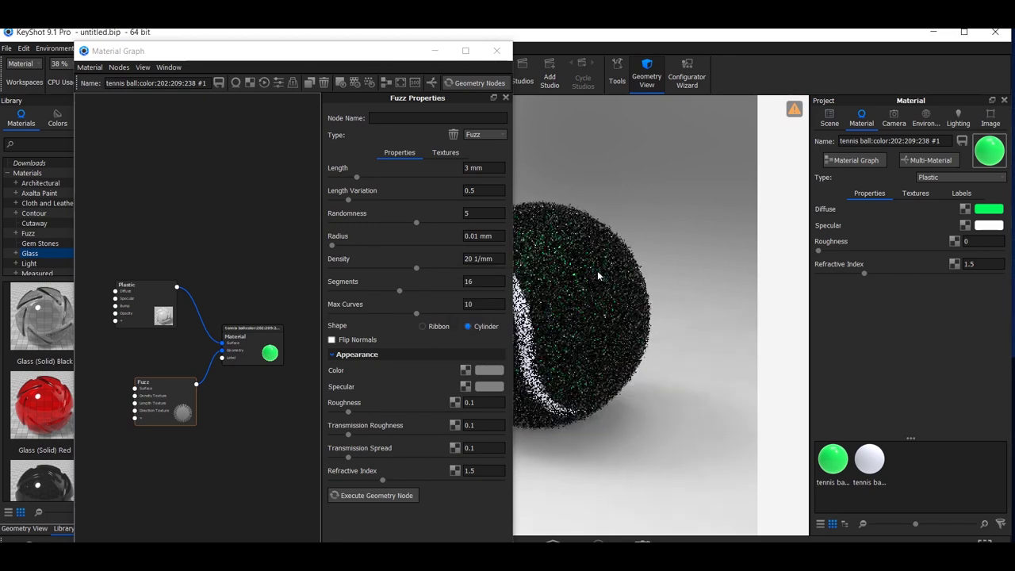
drag(256, 53, 228, 46)
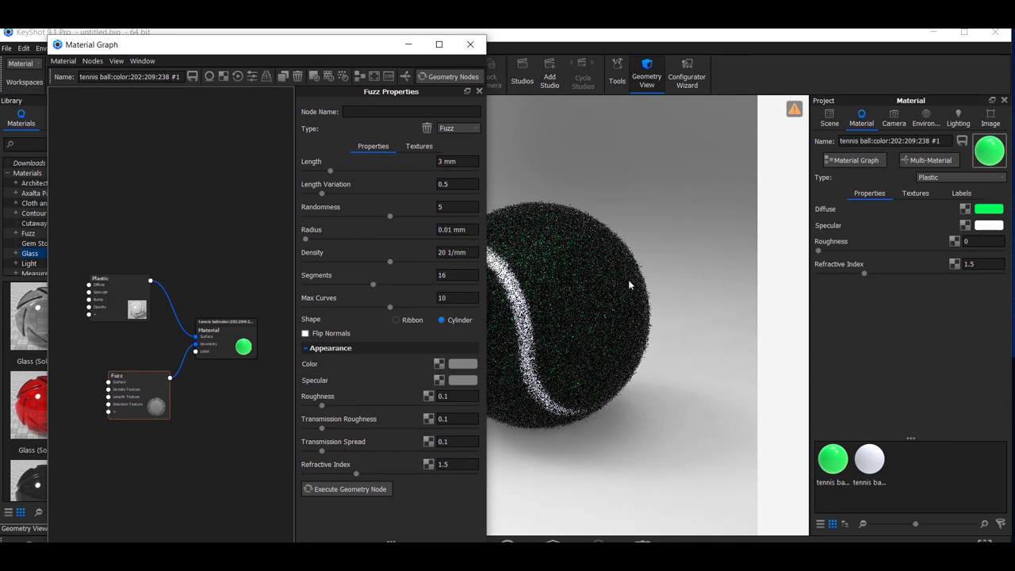
Spread out the graph nodes, add a Diffuse material node and connect it to the Fuzz node's Surface input.
drag(278, 45, 507, 86)
drag(453, 375, 482, 349)
drag(353, 326, 378, 279)
drag(361, 421, 425, 430)
right_click(312, 386)
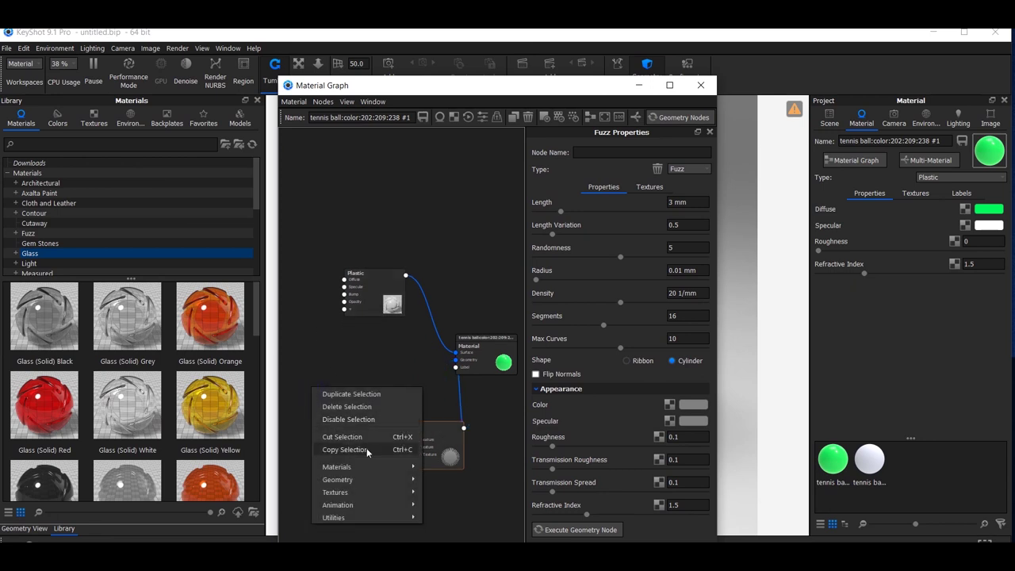
mouse_move(360, 464)
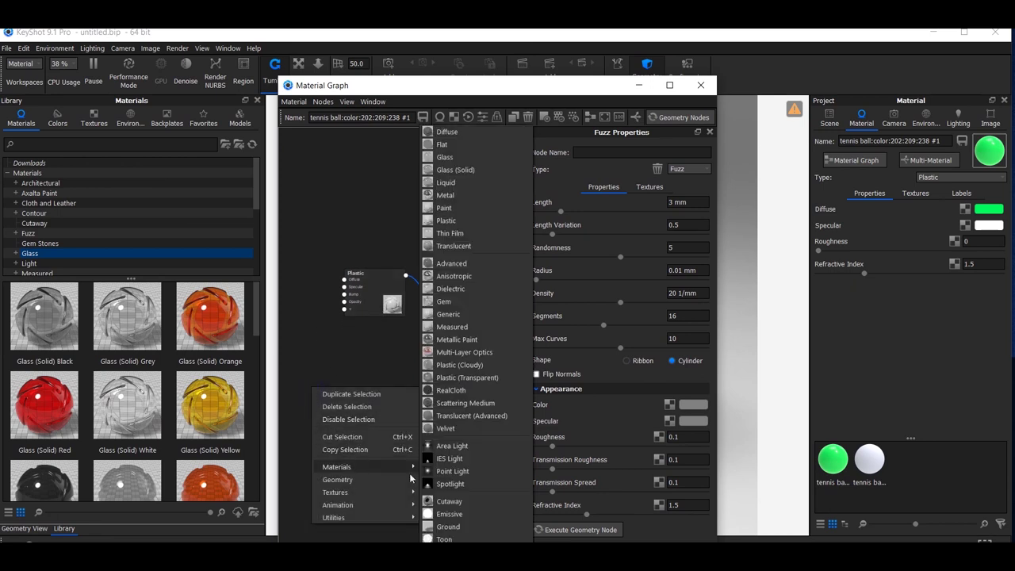
click(498, 135)
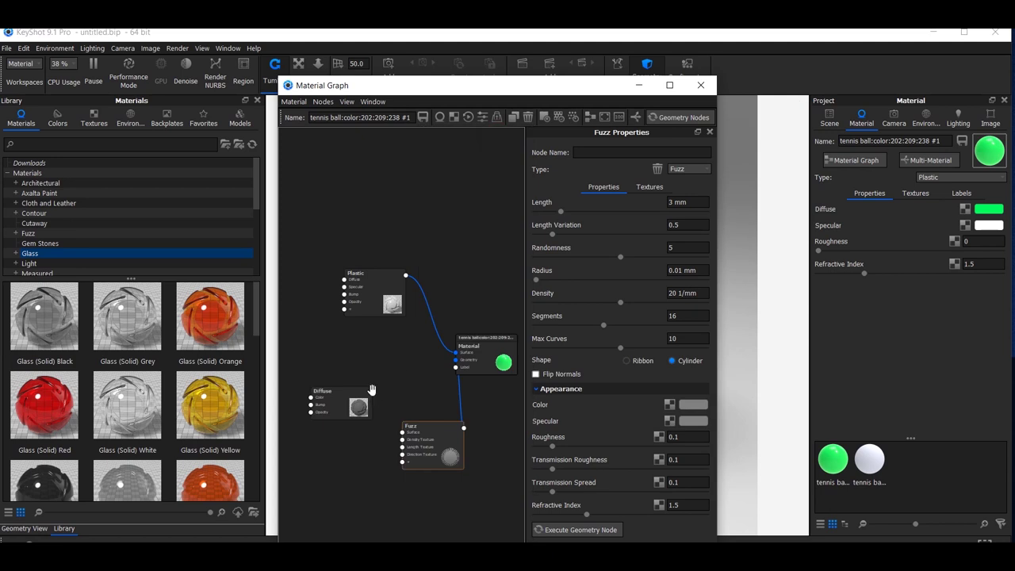
drag(372, 393, 402, 435)
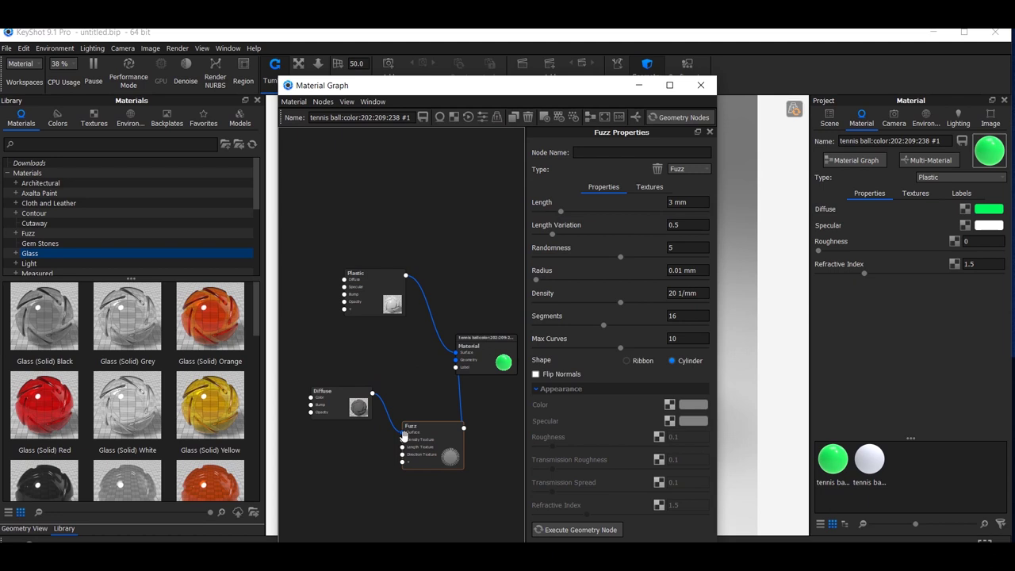
Set the new Diffuse node's color to hex #76E263.
click(353, 404)
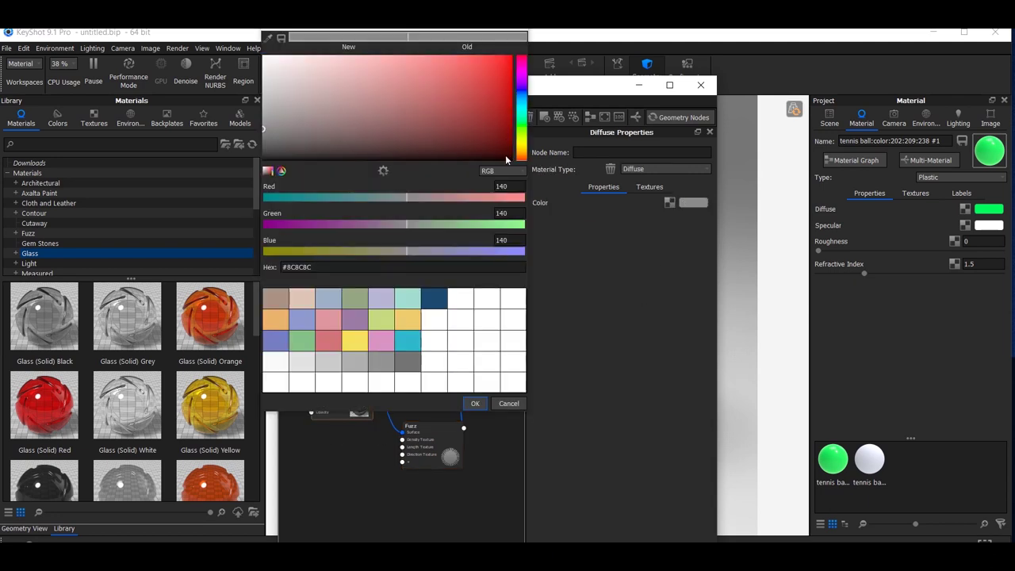
click(324, 269)
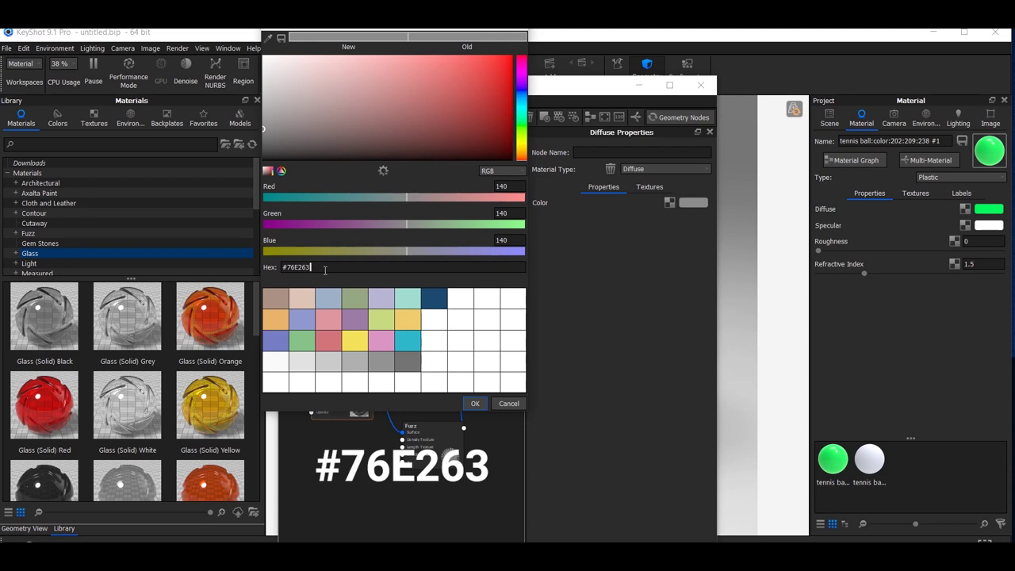
click(475, 404)
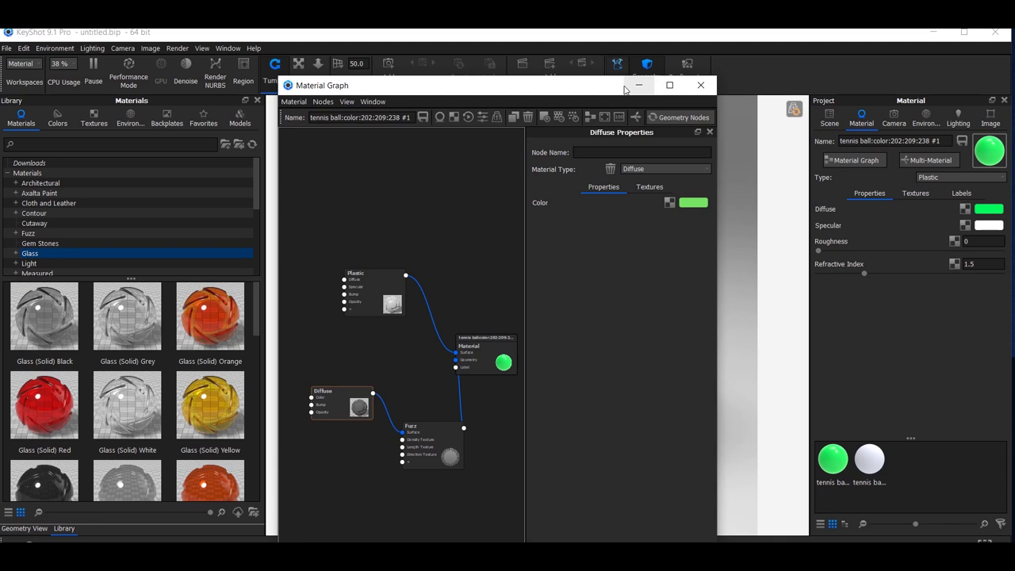
Execute the geometry nodes with the new fuzz color and uncover the ball.
drag(596, 86, 388, 67)
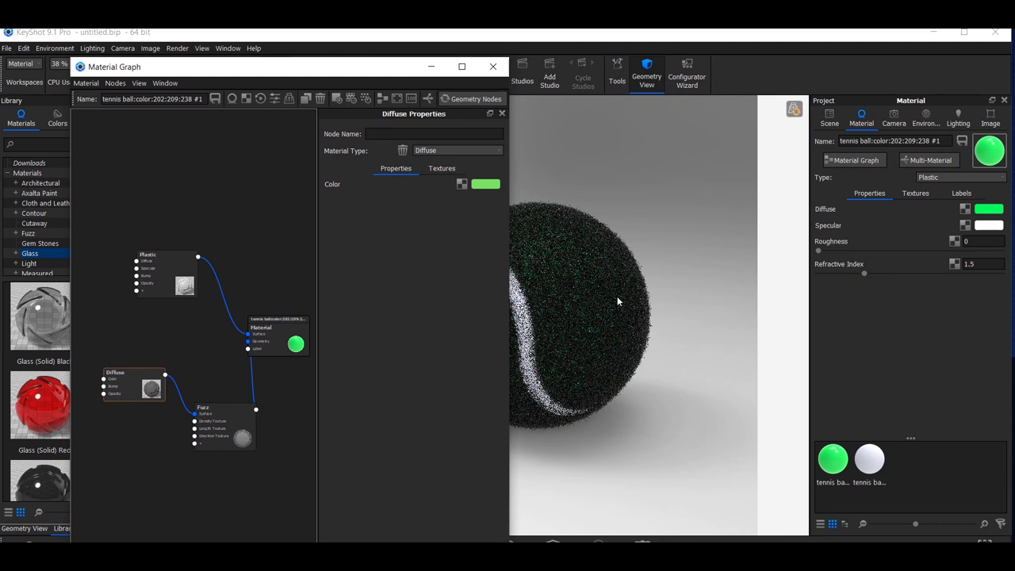
click(468, 99)
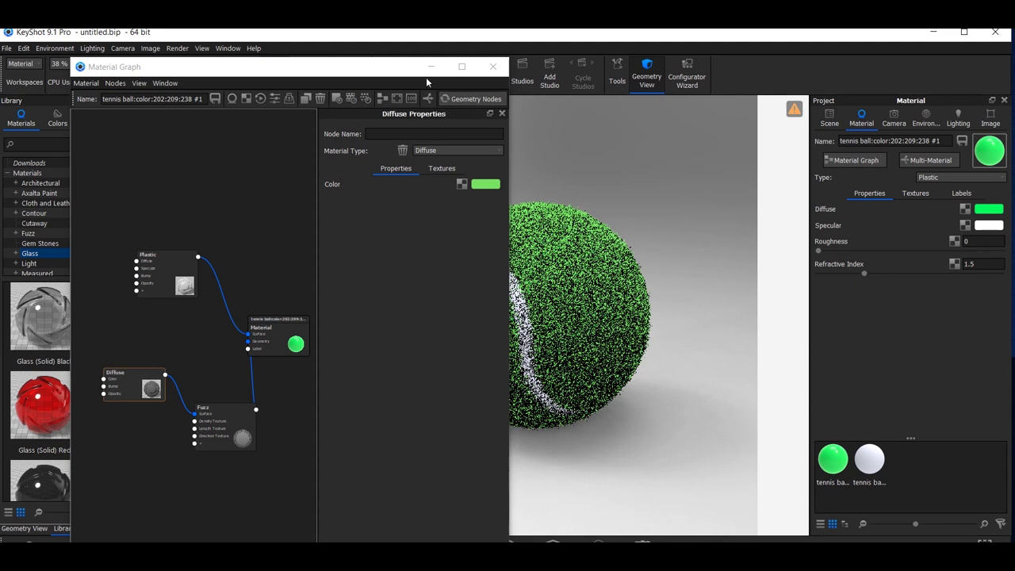
drag(349, 66, 267, 62)
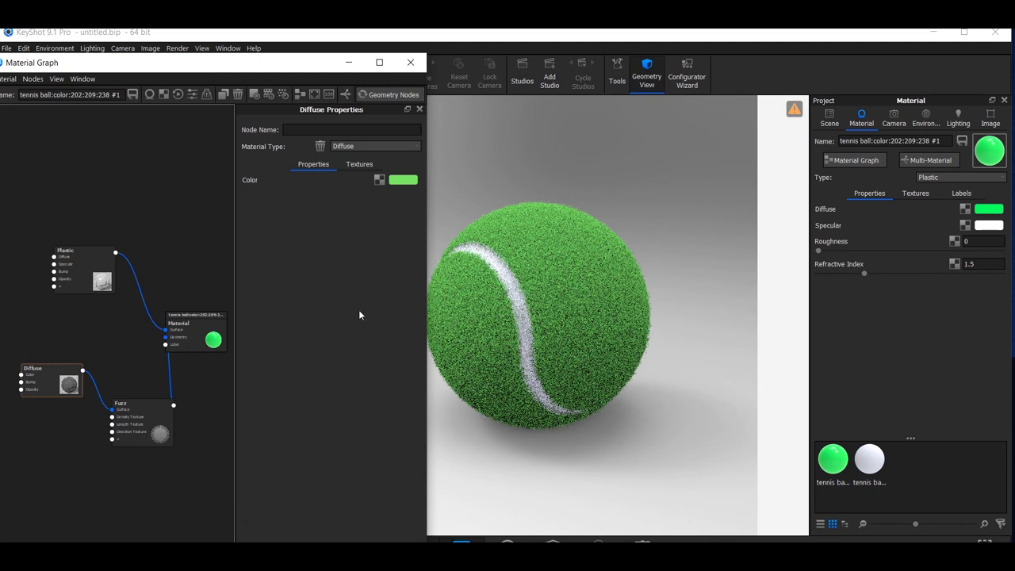
Try a fuzz length of 5 mm on the ball and execute the geometry nodes.
click(131, 425)
double_click(381, 180)
text(4)
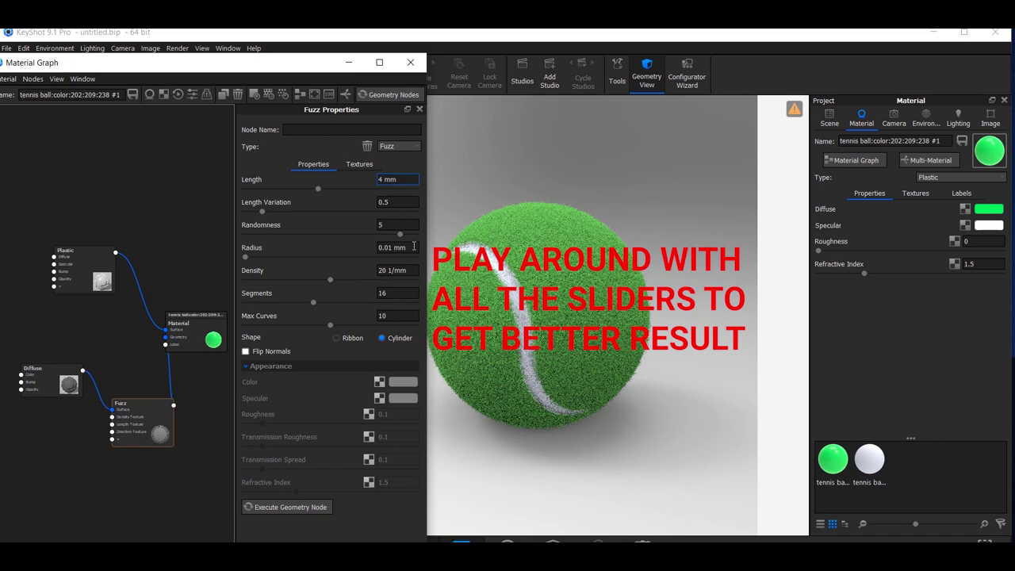
text(5)
click(211, 204)
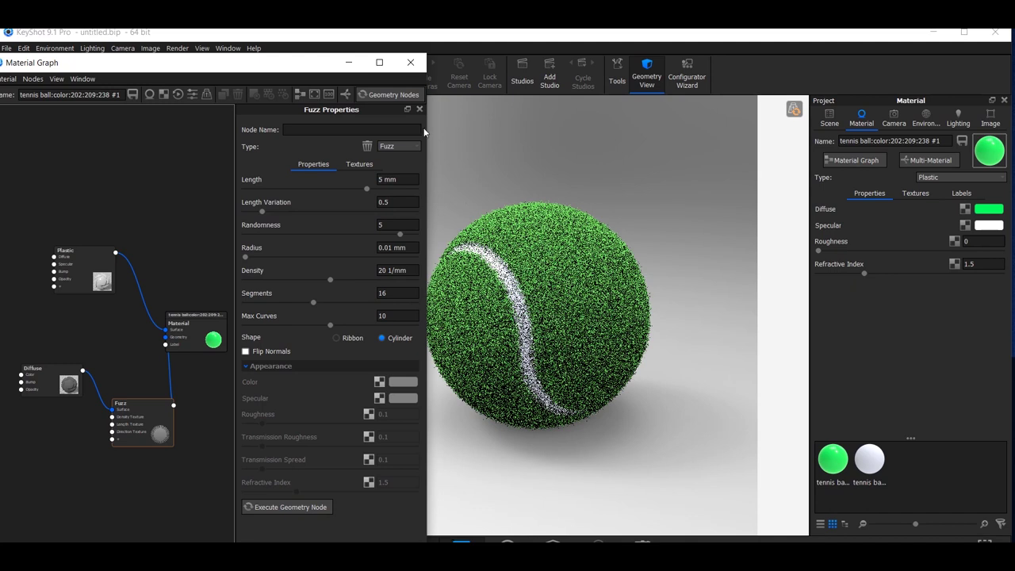
click(394, 95)
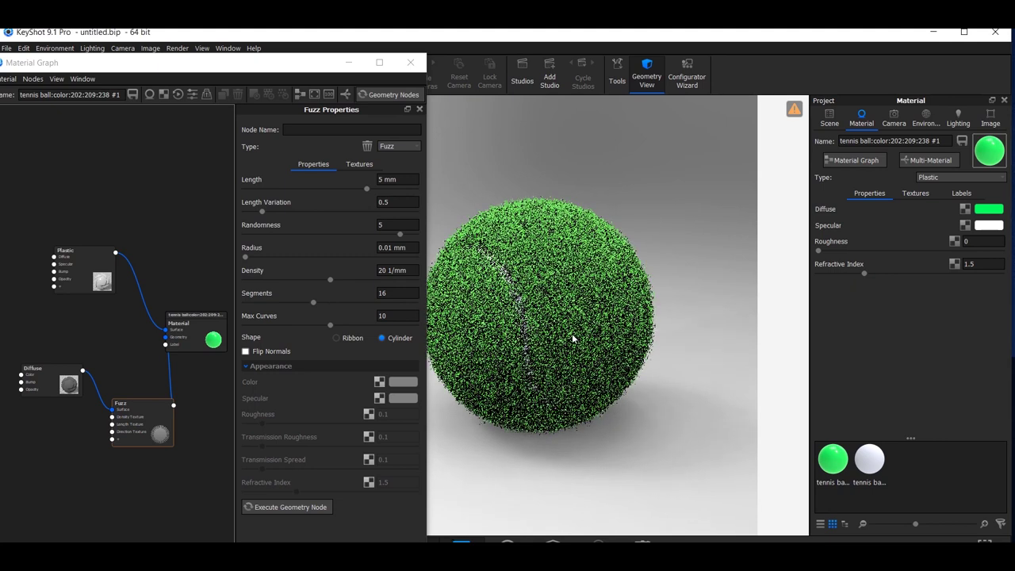
Set the fuzz length to 3 mm and execute the geometry nodes again.
click(382, 180)
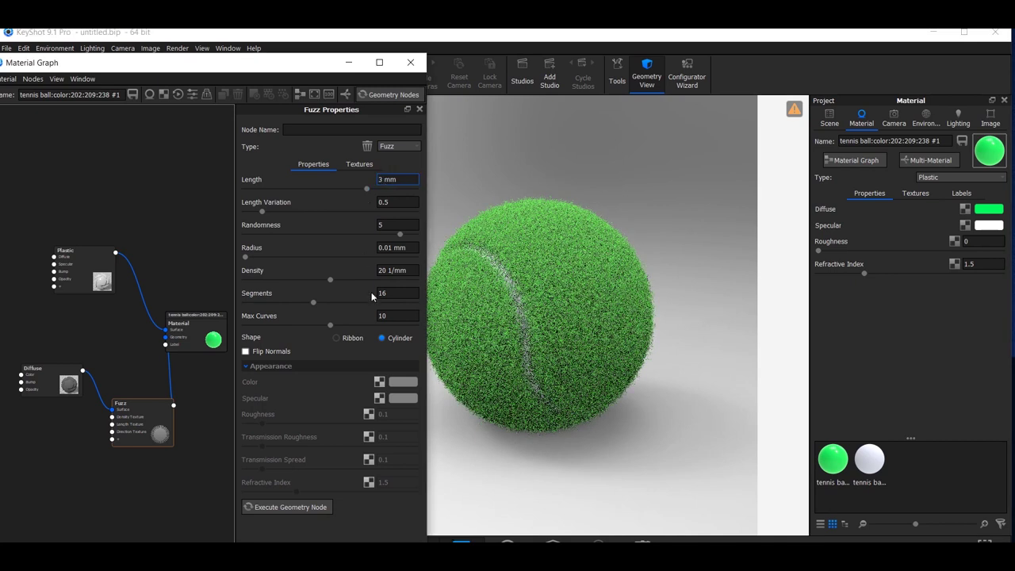
click(375, 99)
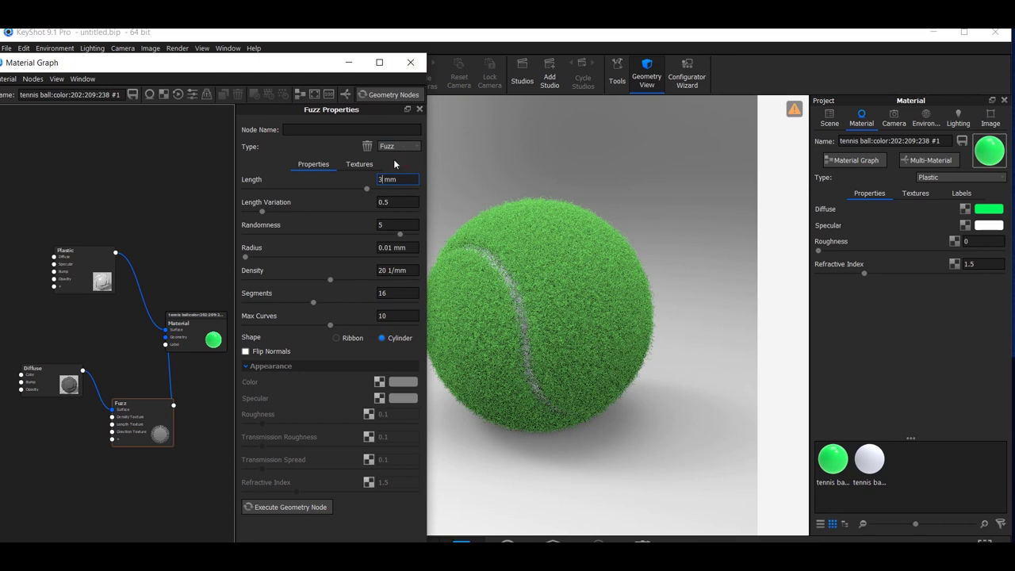
click(371, 96)
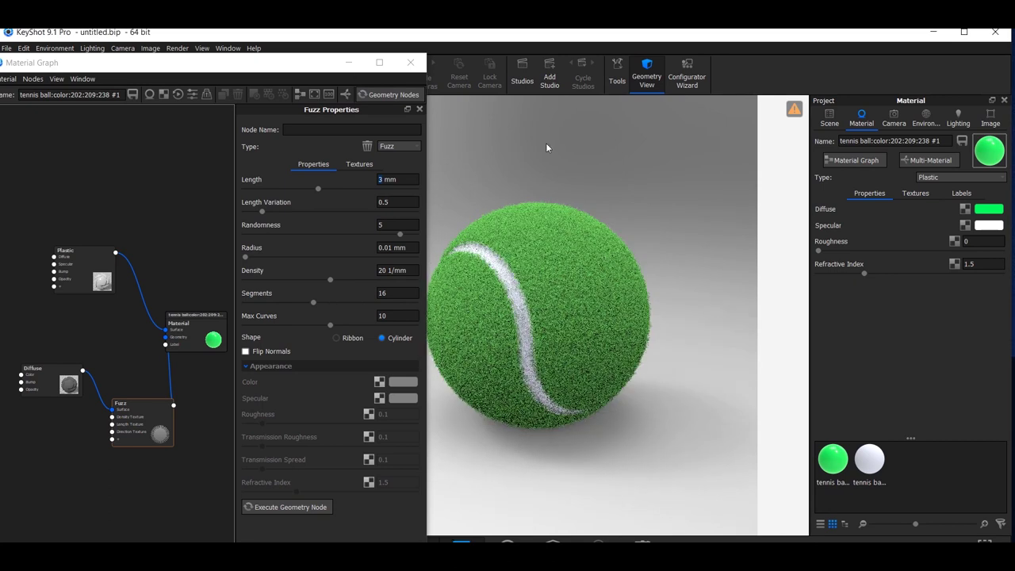
Change the seam material's diffuse color to neutral light grey #DCDCDC and uncover the ball.
click(411, 63)
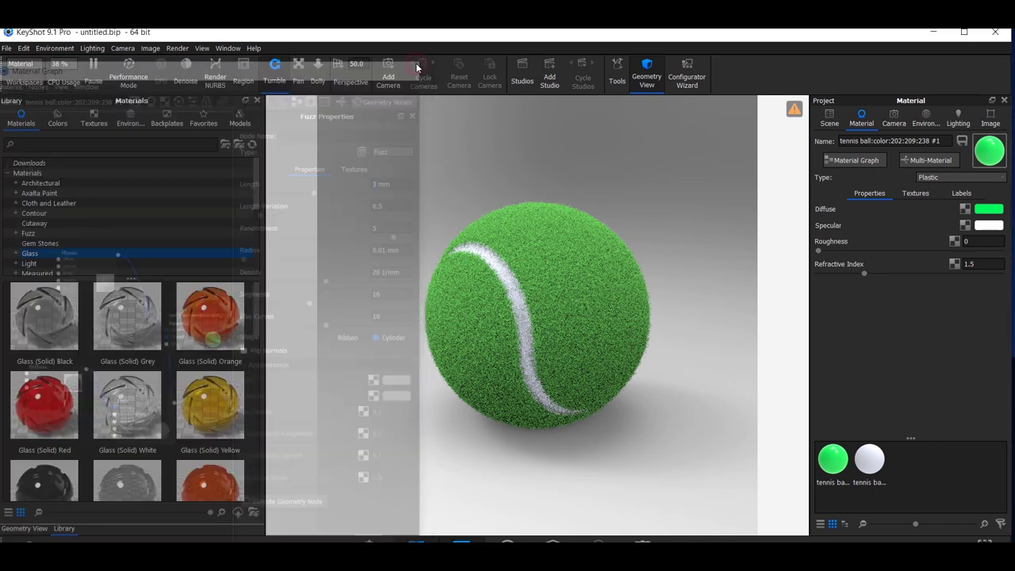
double_click(516, 315)
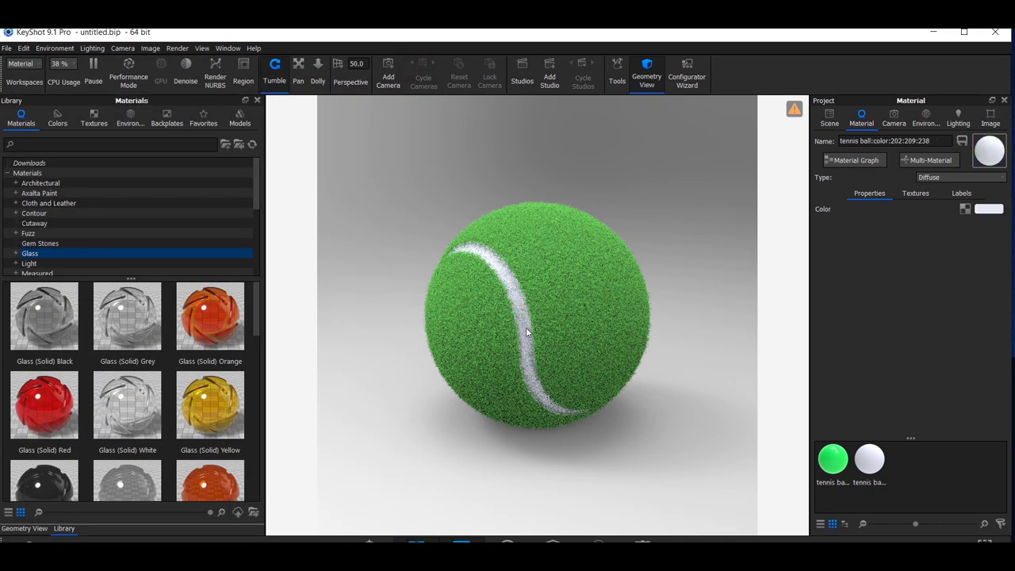
click(853, 160)
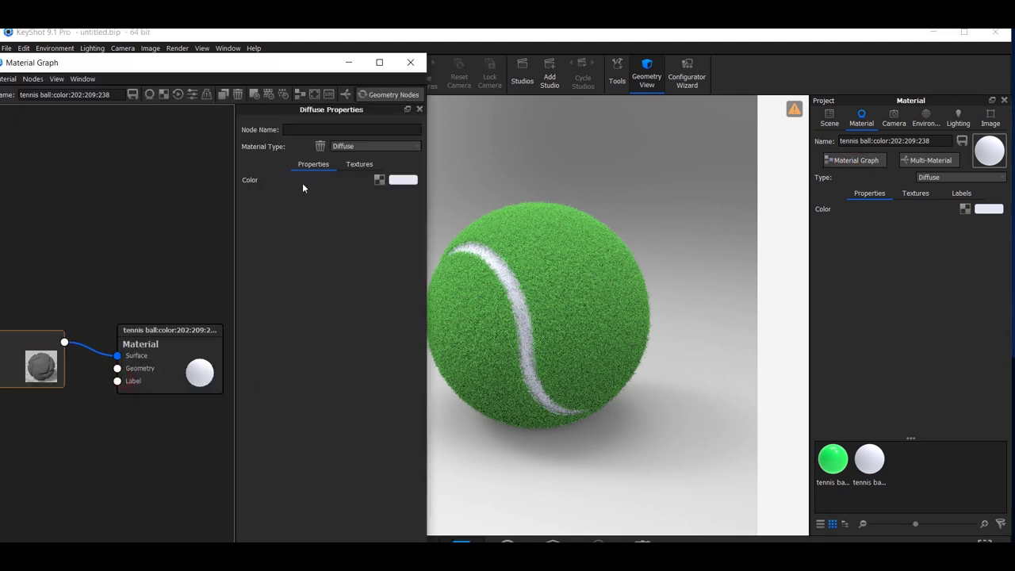
click(397, 180)
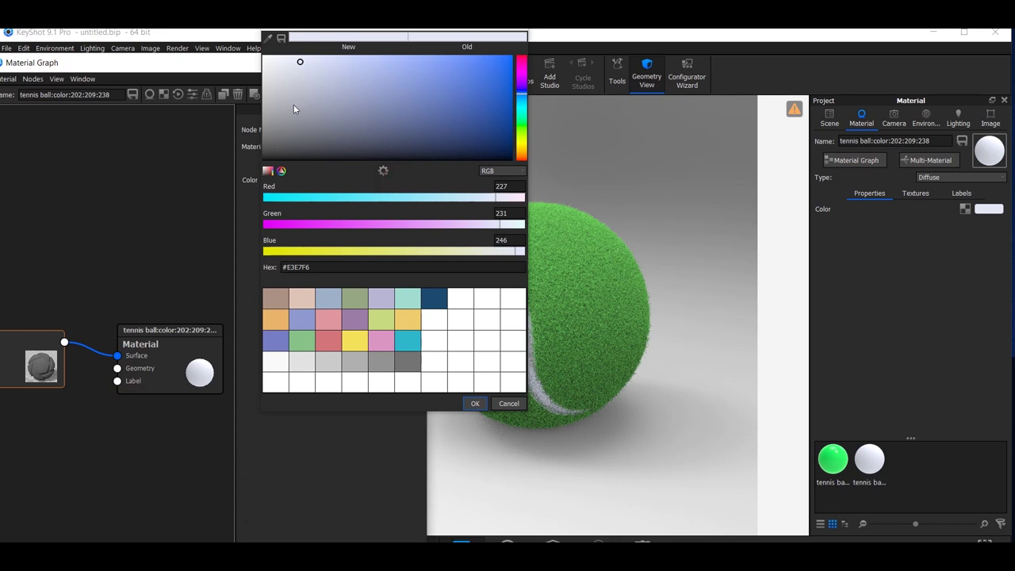
drag(282, 87, 262, 76)
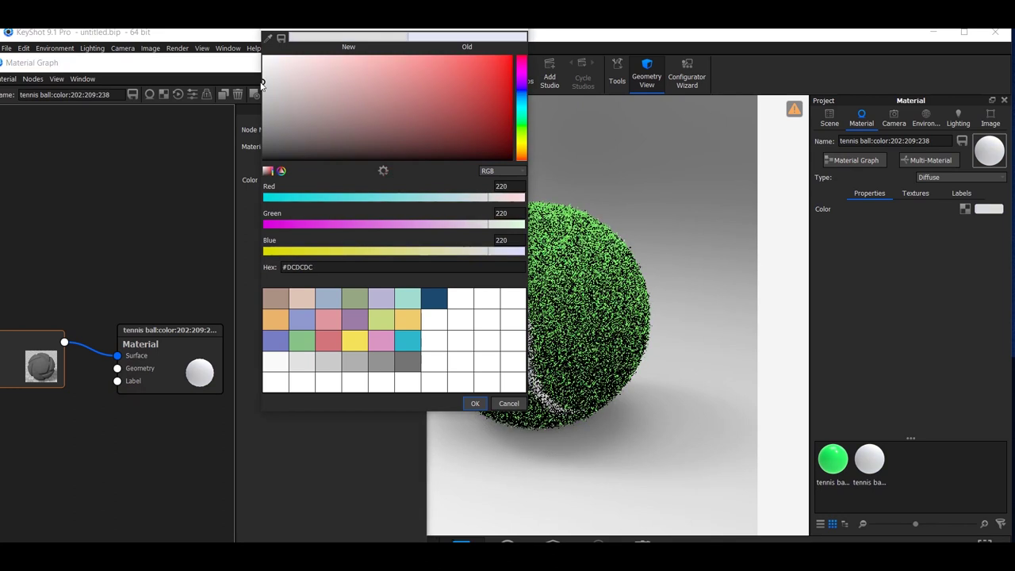
click(475, 403)
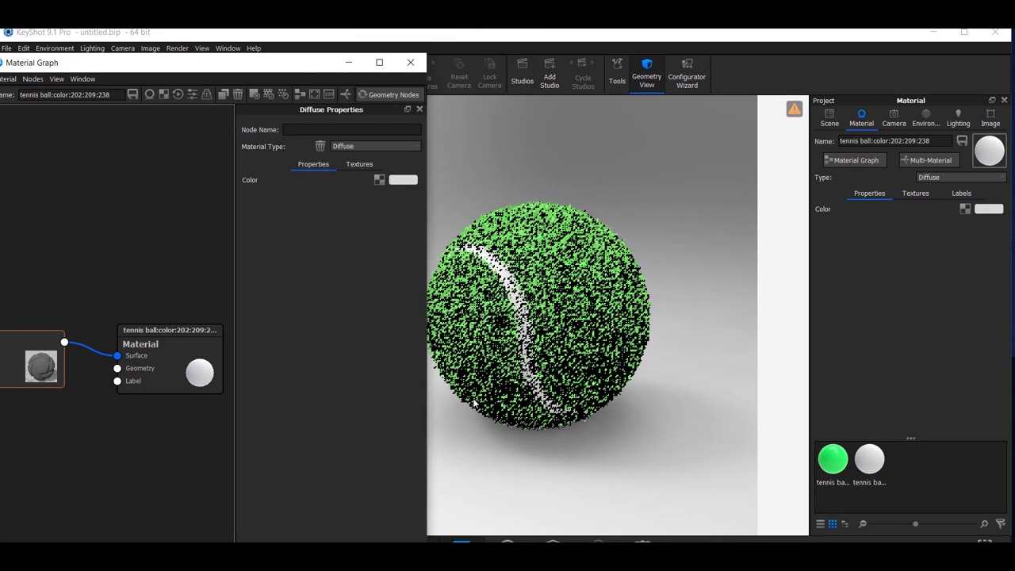
click(349, 62)
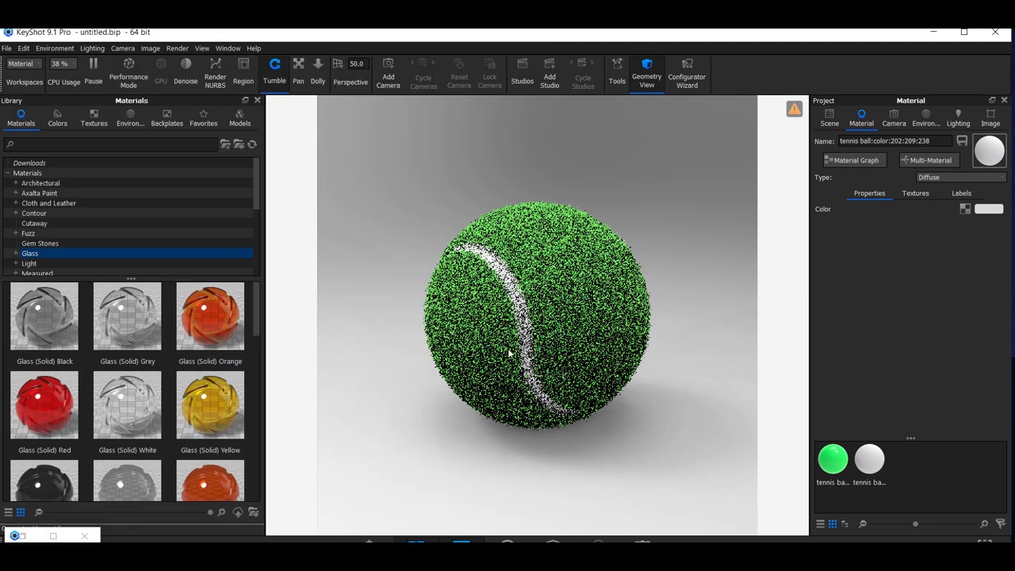
Limit the real-time render to a region about 563 x 532 px around the ball, and turn the region off again.
click(240, 75)
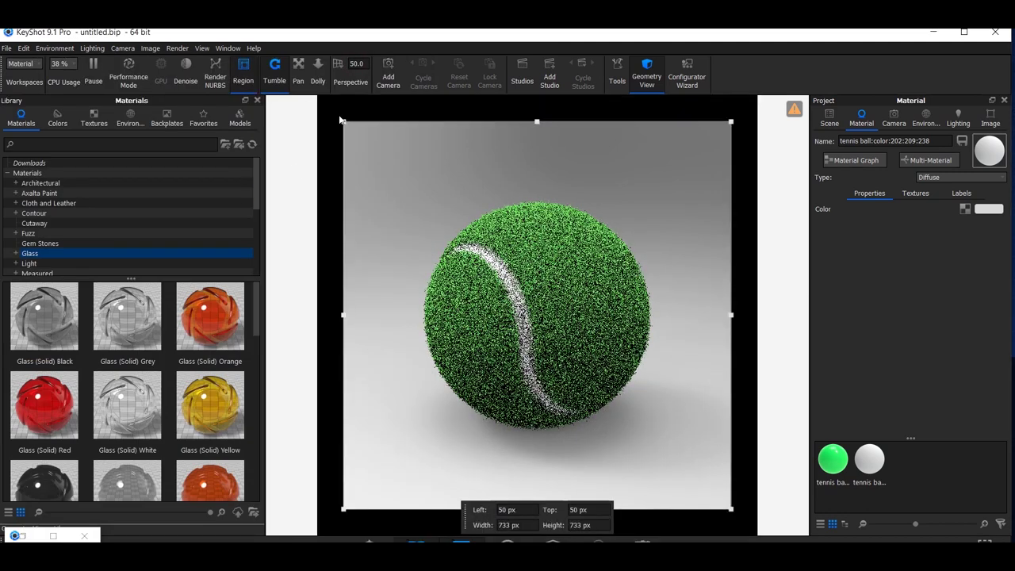
drag(345, 123, 622, 401)
drag(668, 439, 621, 384)
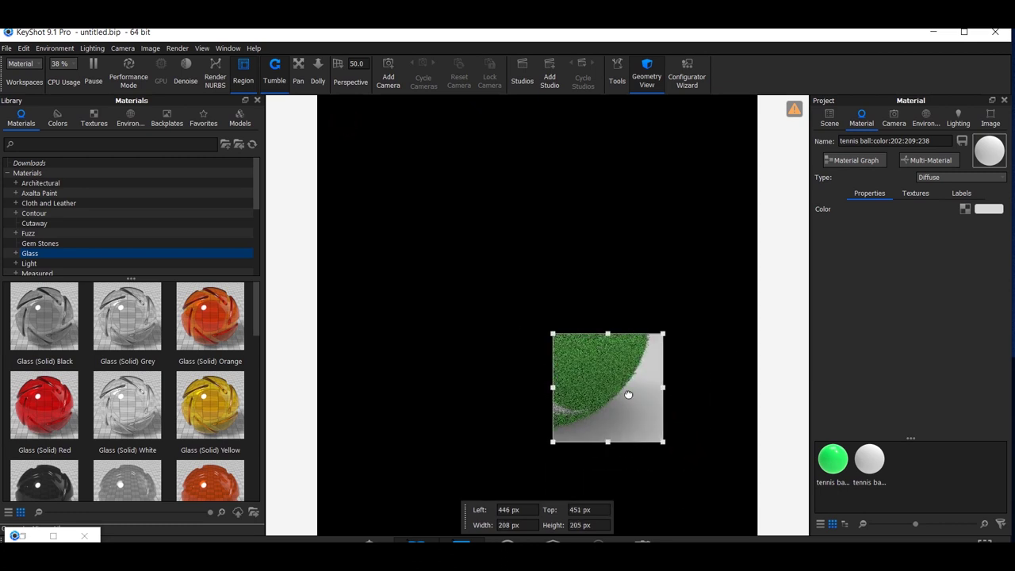
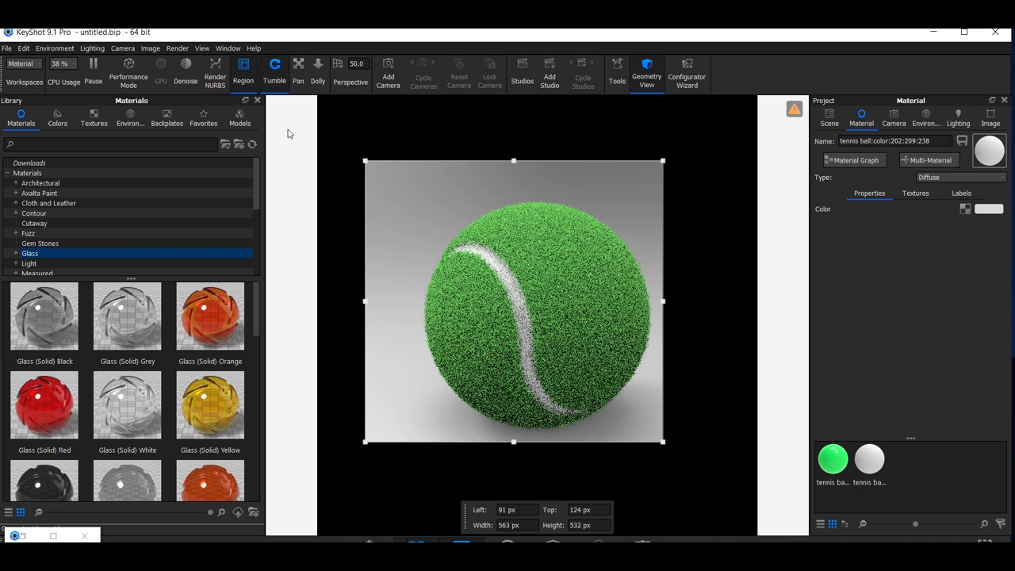
click(241, 73)
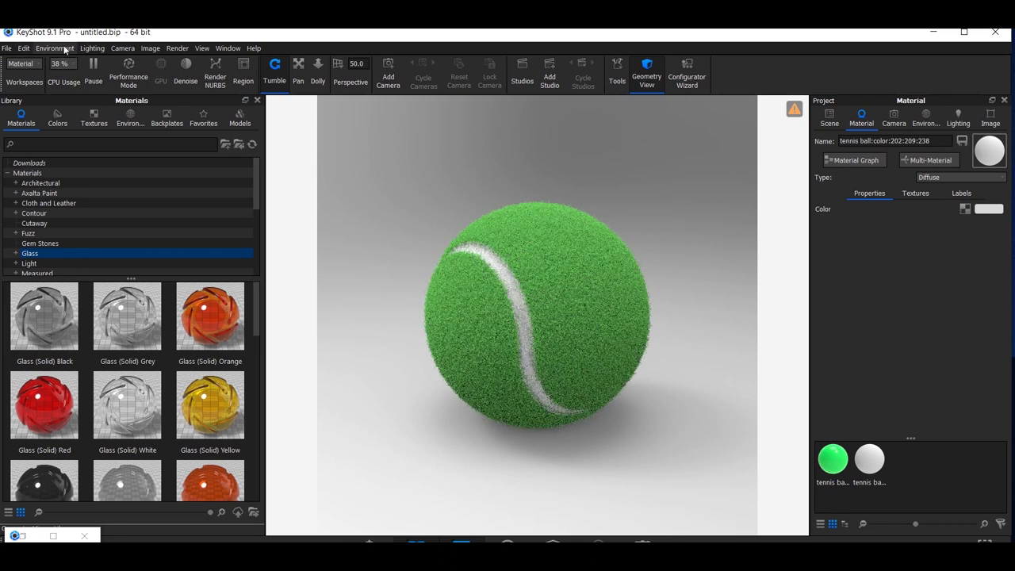
Add a plane to the scene and move it up and to one side of the ball.
click(24, 49)
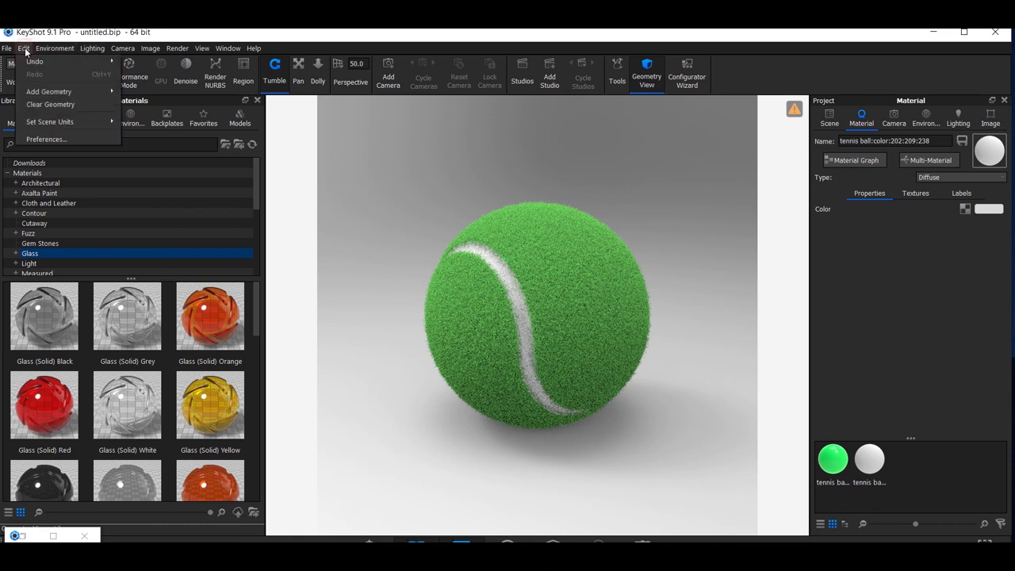
mouse_move(103, 91)
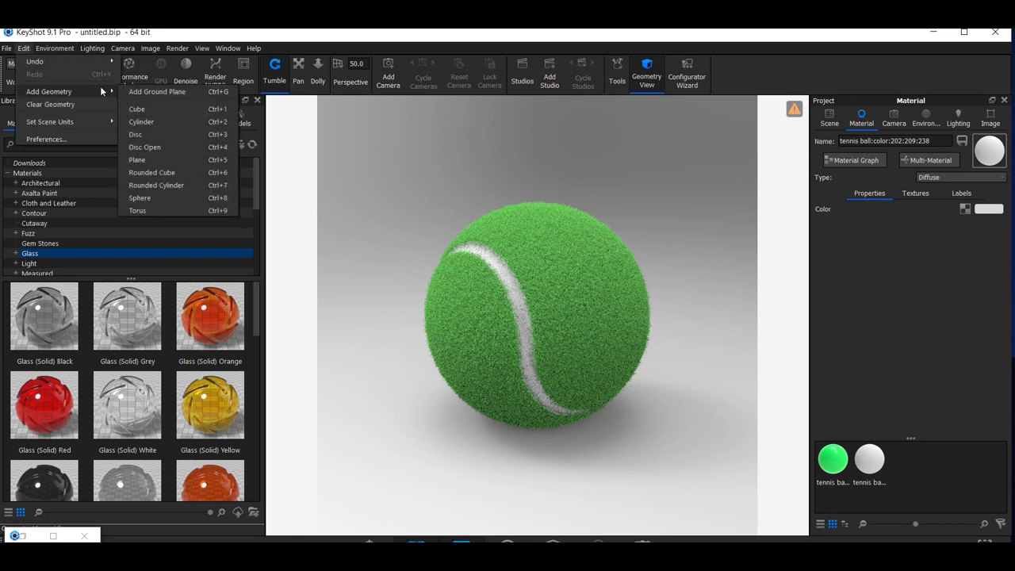
click(161, 160)
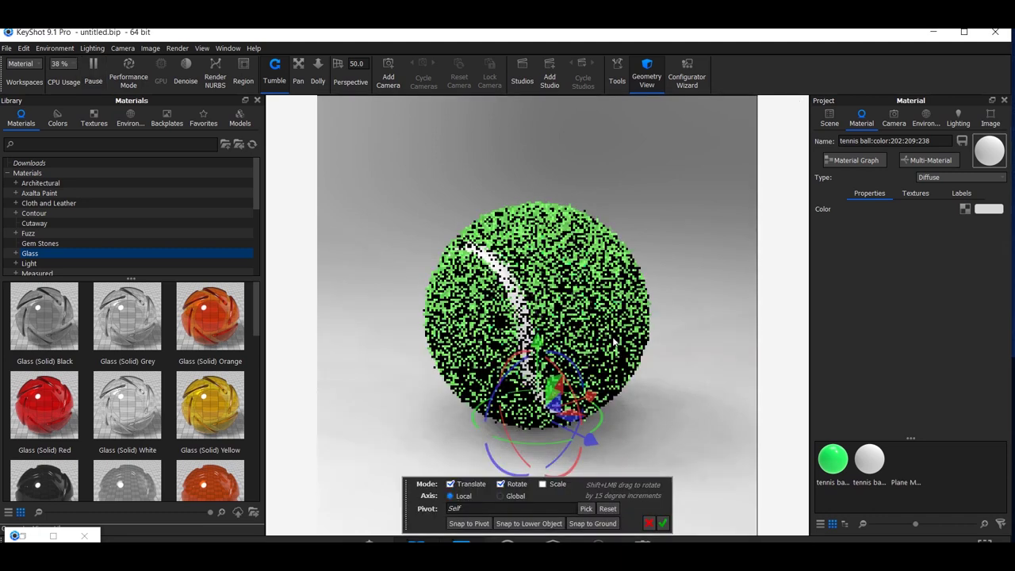
scroll(635, 341, up, 3)
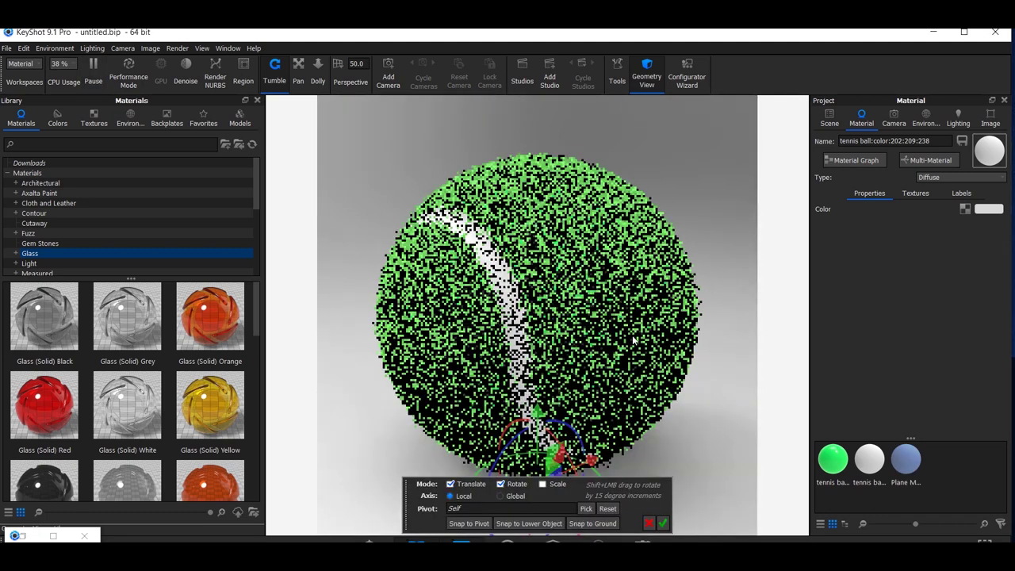
scroll(634, 342, down, 6)
scroll(536, 317, down, 2)
drag(530, 154, 533, 152)
drag(585, 213, 679, 222)
Enable scaling for the plane, raise and tilt it so it faces the ball, and confirm the placement.
click(544, 484)
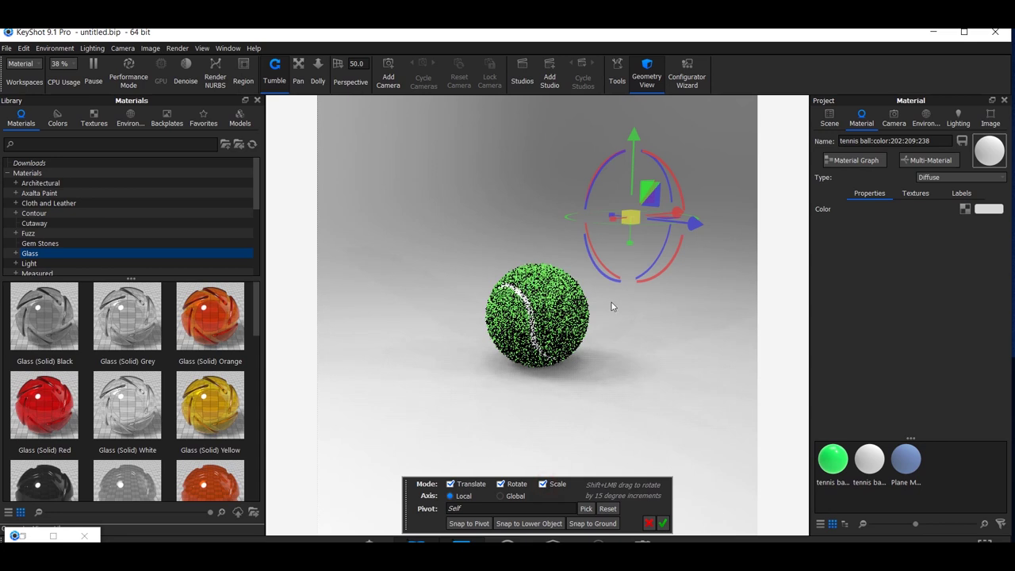
drag(664, 261, 691, 290)
drag(640, 135, 627, 98)
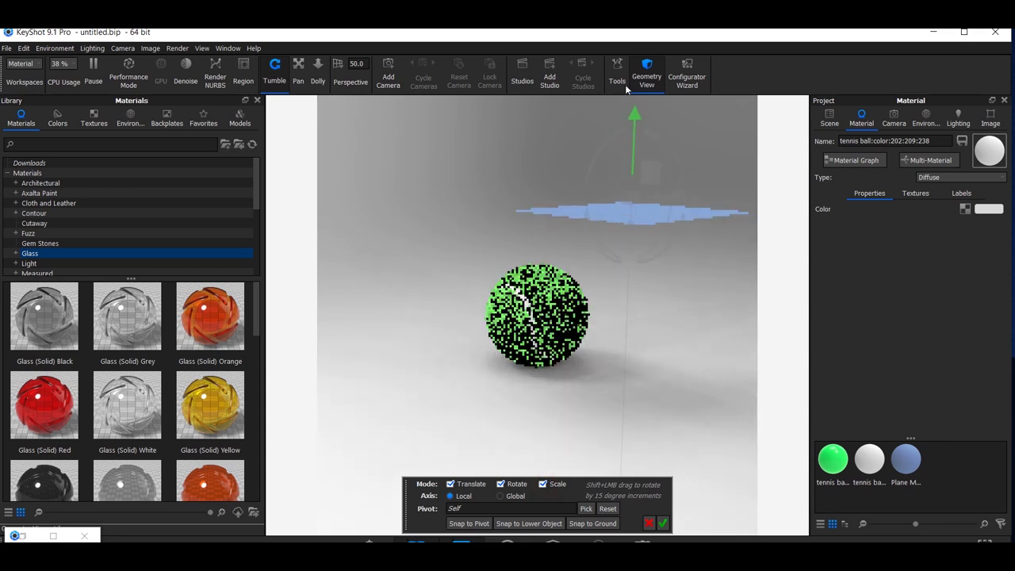
drag(677, 276, 612, 282)
drag(545, 343, 601, 320)
drag(691, 163, 714, 268)
click(663, 524)
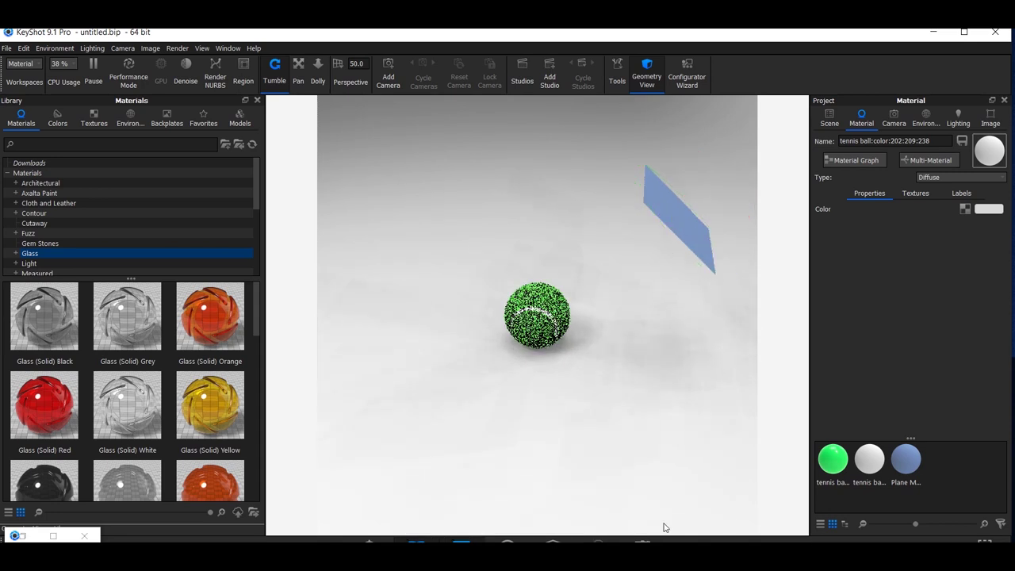
Turn the plane into a light source by changing its material type to Spotlight.
double_click(691, 223)
click(965, 177)
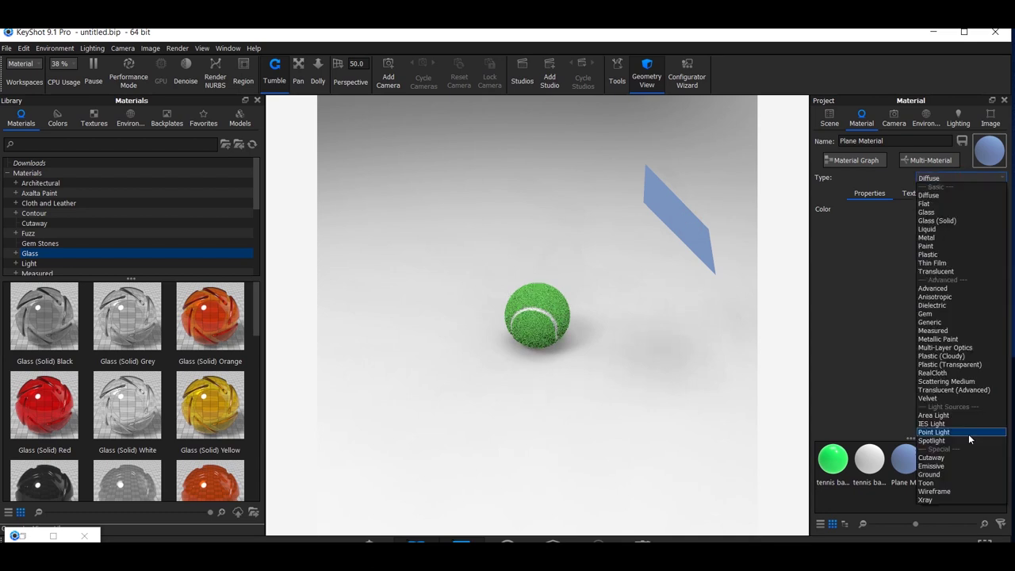
click(968, 441)
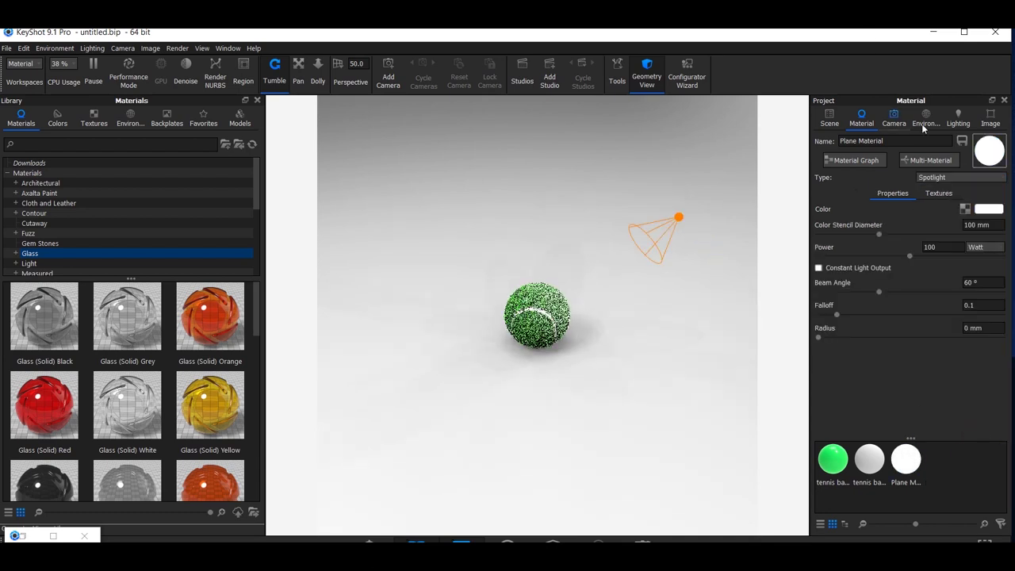
Apply the All Black 4K studio environment to the scene.
click(123, 119)
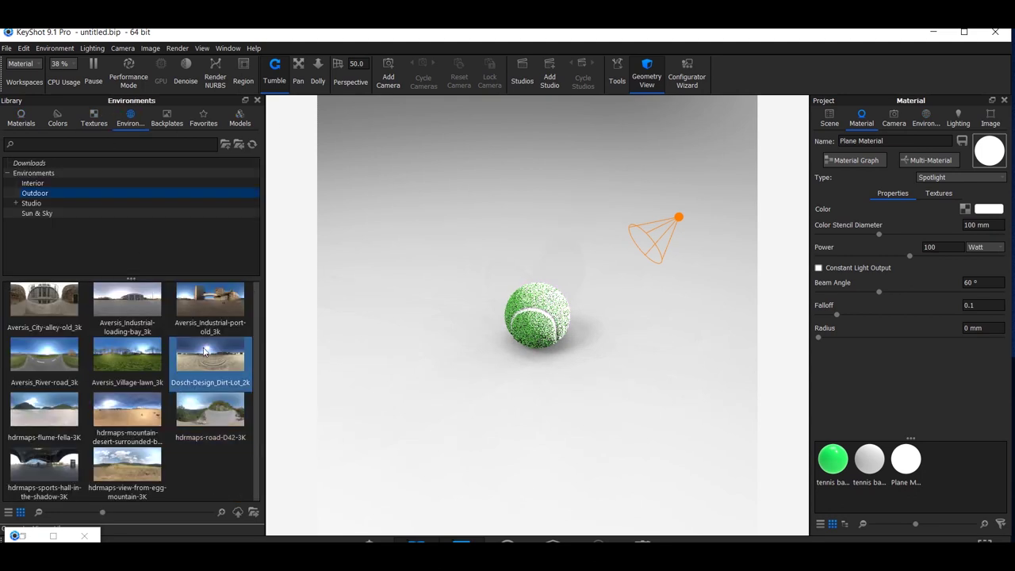
click(78, 184)
click(77, 203)
click(142, 413)
drag(141, 413, 382, 354)
Add a ground plane to the scene beneath the ball.
click(55, 48)
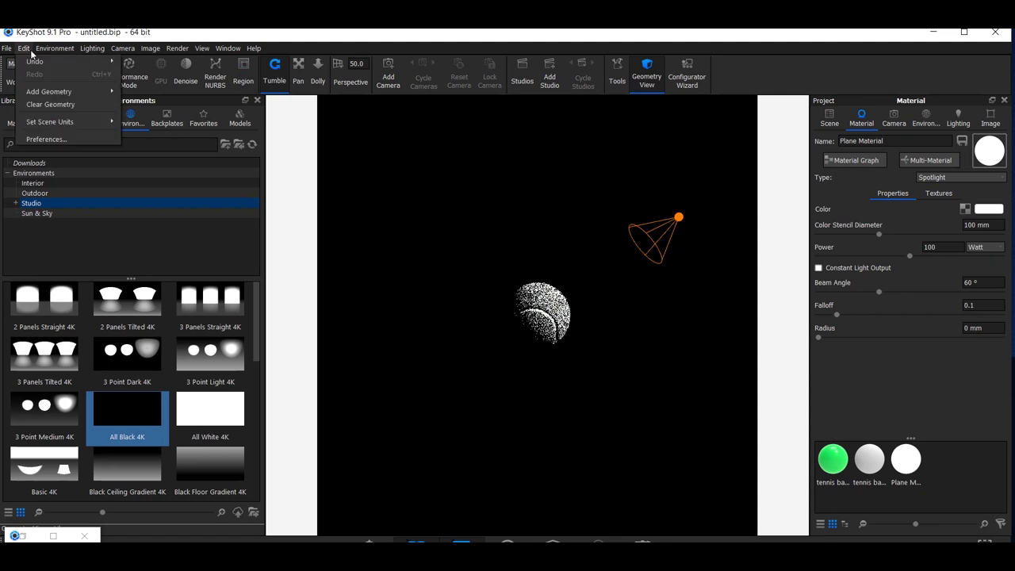
mouse_move(24, 48)
mouse_move(73, 92)
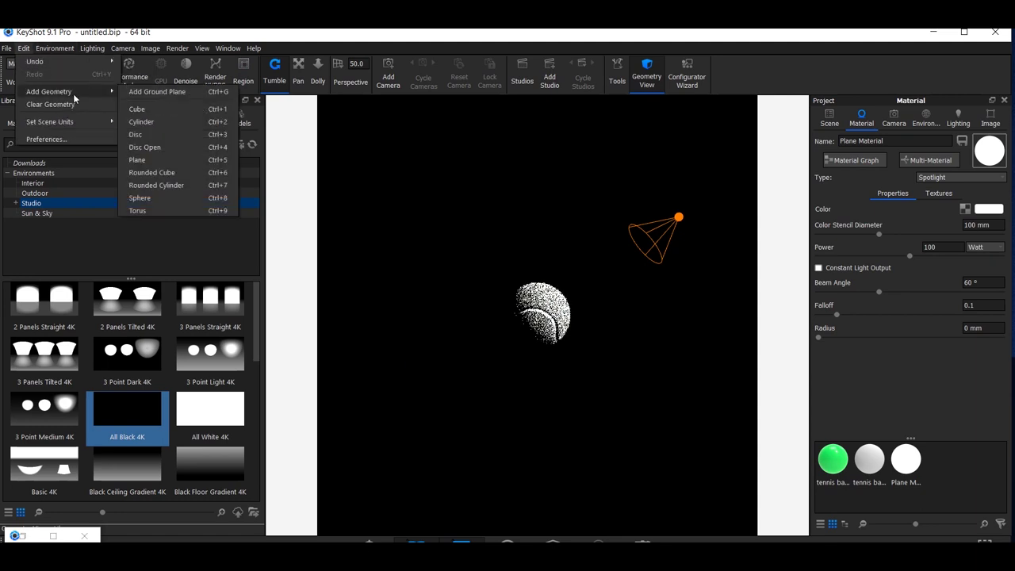
click(140, 93)
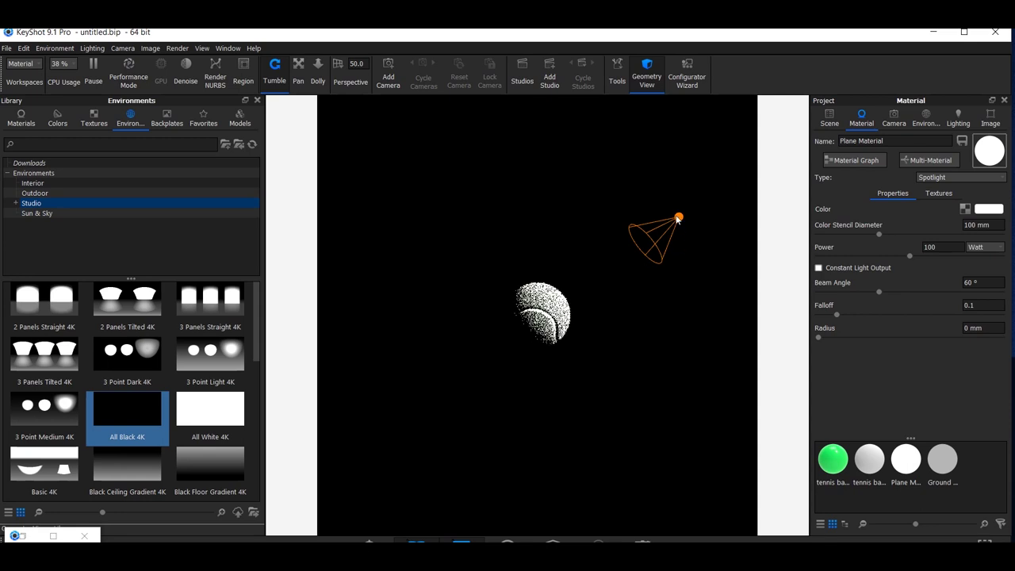
Set the spotlight's power to 1000 Lumen.
drag(678, 219, 679, 220)
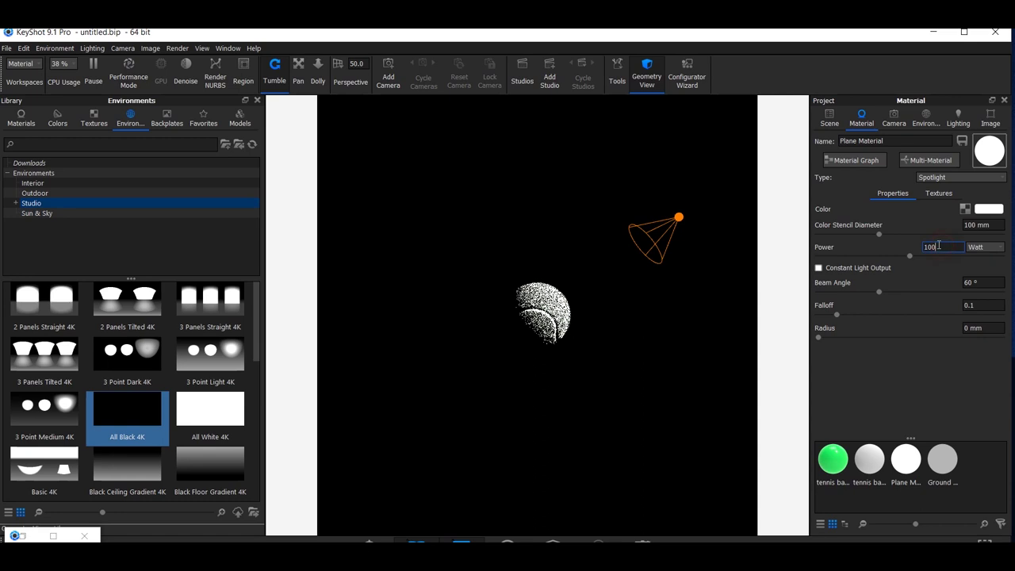
click(985, 249)
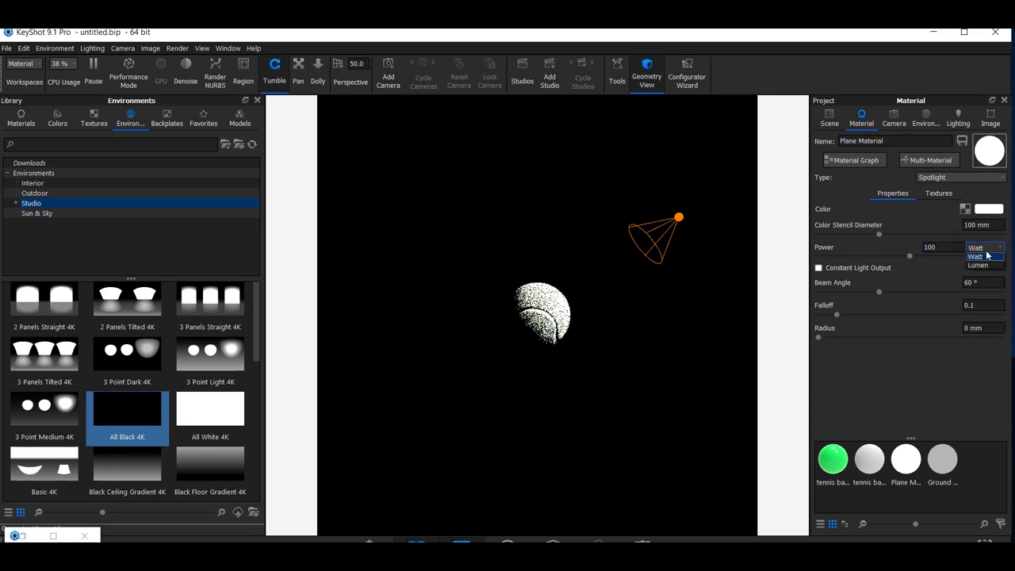
click(987, 255)
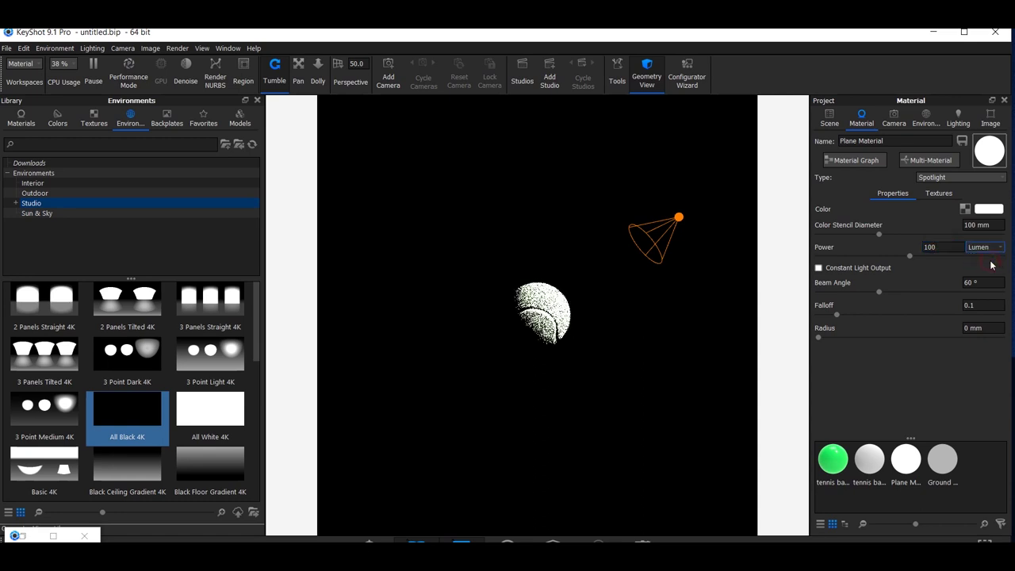
double_click(942, 247)
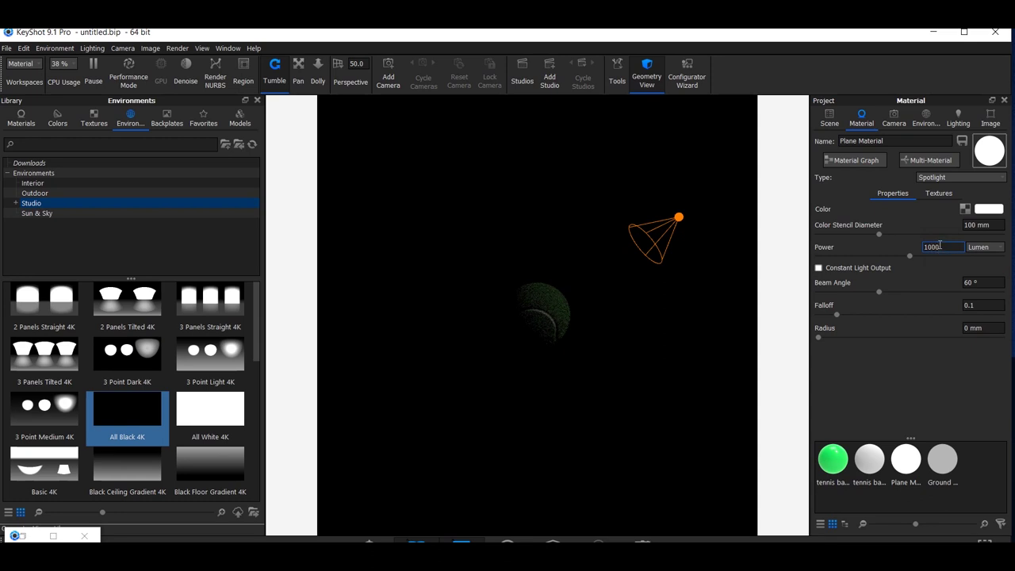
key(Return)
Move the spotlight part farther away from the ball and confirm its position.
scroll(559, 322, down, 2)
scroll(610, 295, up, 3)
click(702, 204)
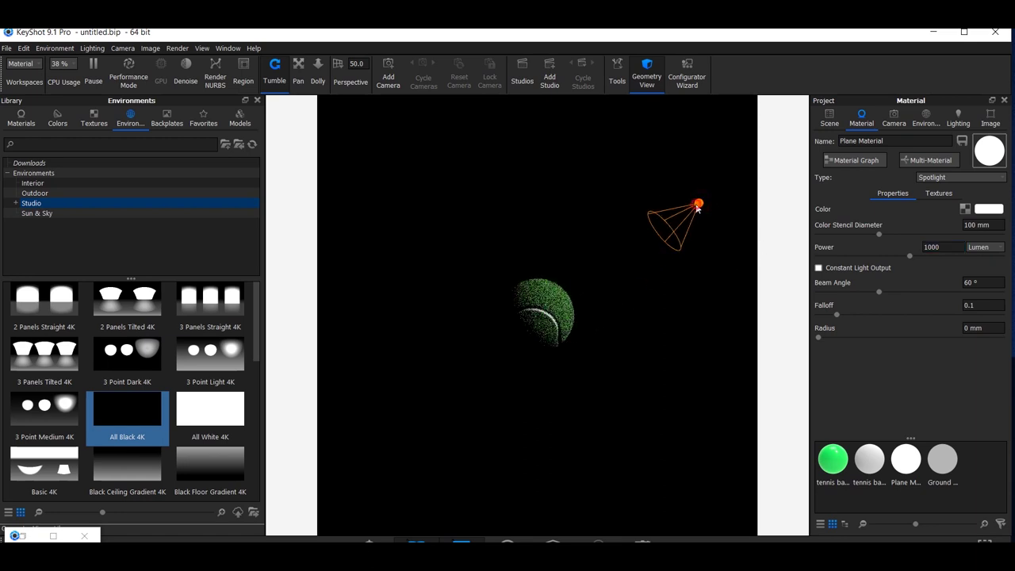
right_click(698, 208)
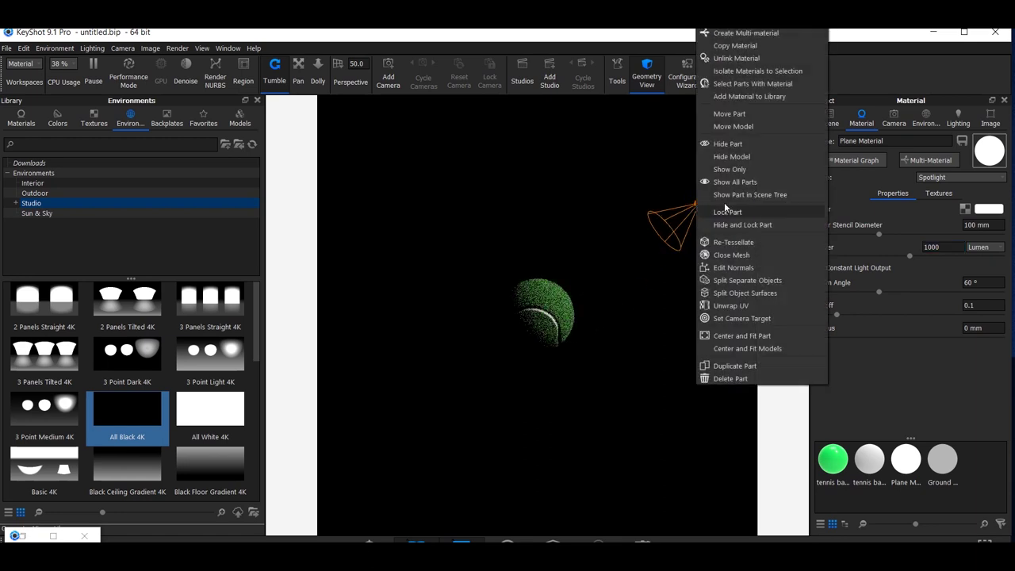
click(721, 113)
mouse_move(579, 326)
mouse_down()
mouse_move(555, 349)
mouse_move(730, 142)
mouse_move(746, 139)
mouse_move(719, 160)
mouse_up()
click(582, 365)
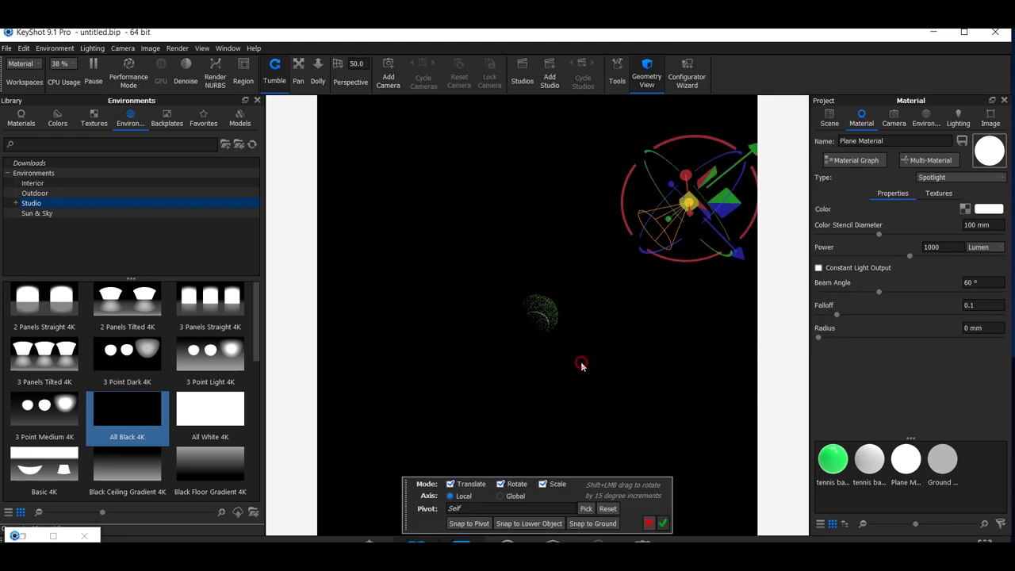
click(663, 524)
Apply the 3 Point Light 4K studio environment to the scene with the ball in close view.
drag(640, 297, 482, 333)
scroll(569, 345, up, 3)
scroll(570, 349, up, 3)
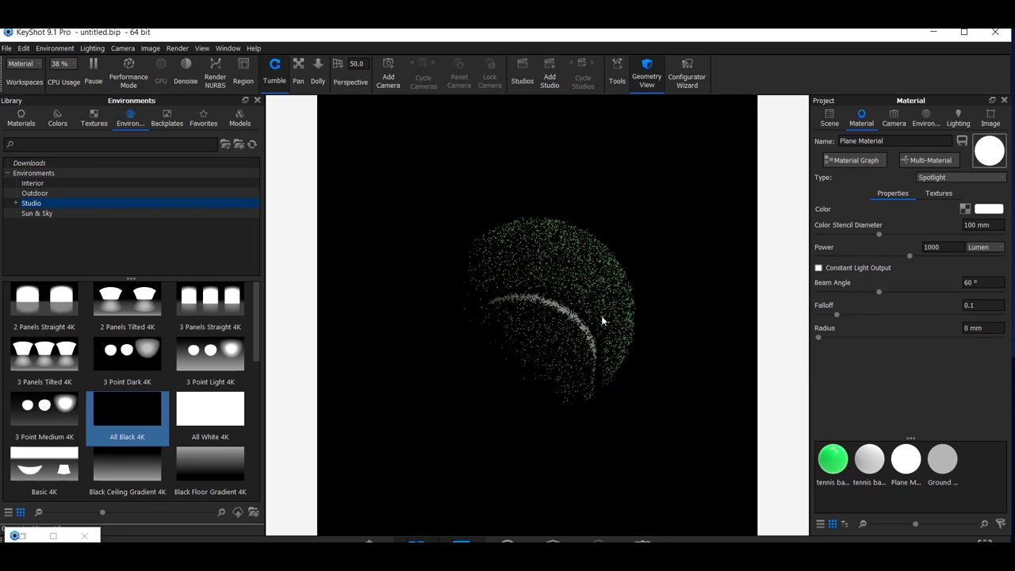
click(925, 119)
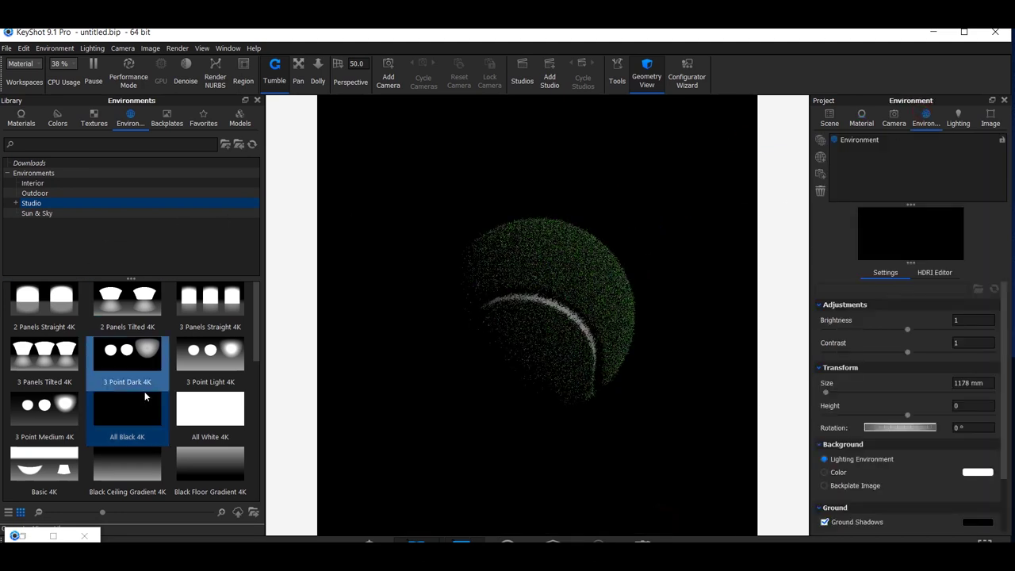
drag(199, 366, 379, 382)
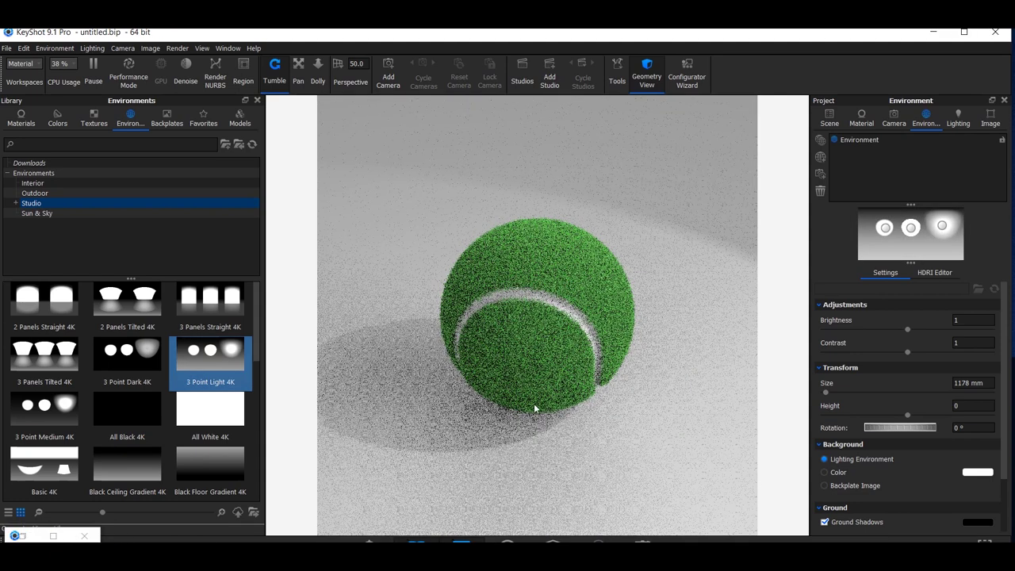
Change the ground plane's material type from Ground to Plastic.
double_click(647, 462)
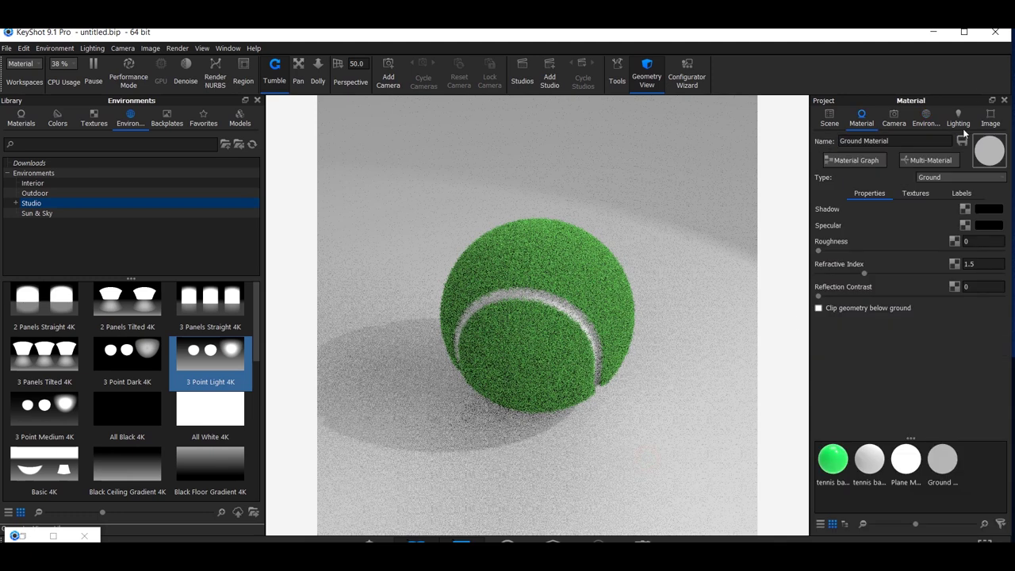
click(929, 178)
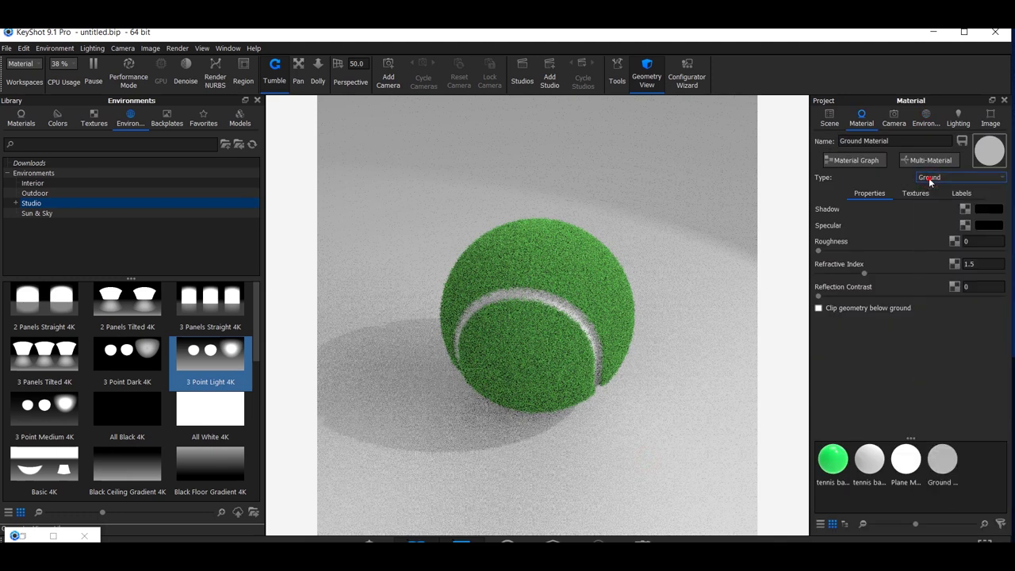
click(940, 254)
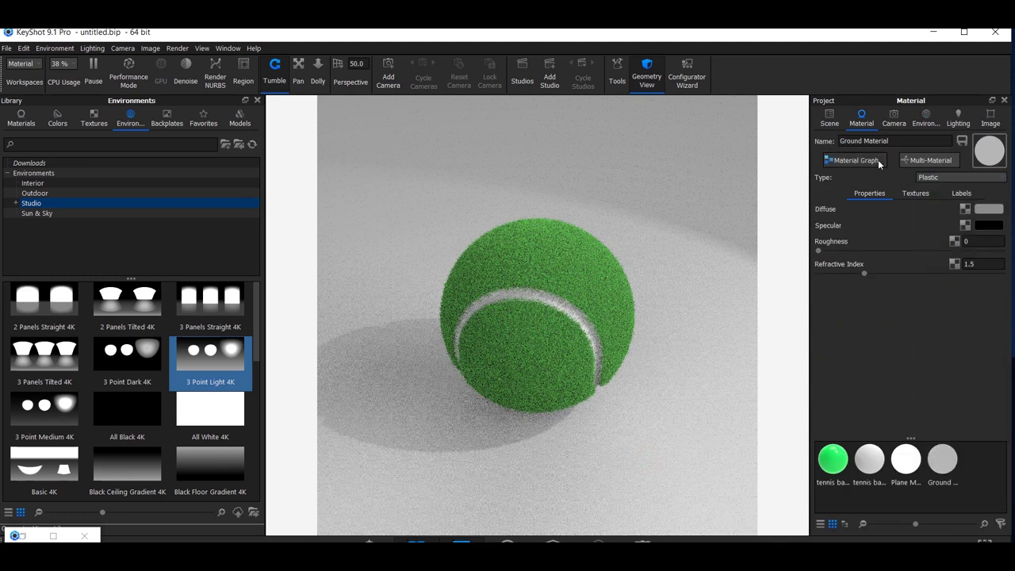
Set the diffuse colour of the ground's Plastic node to red in the Material Graph, and put the graph away.
click(863, 160)
click(31, 361)
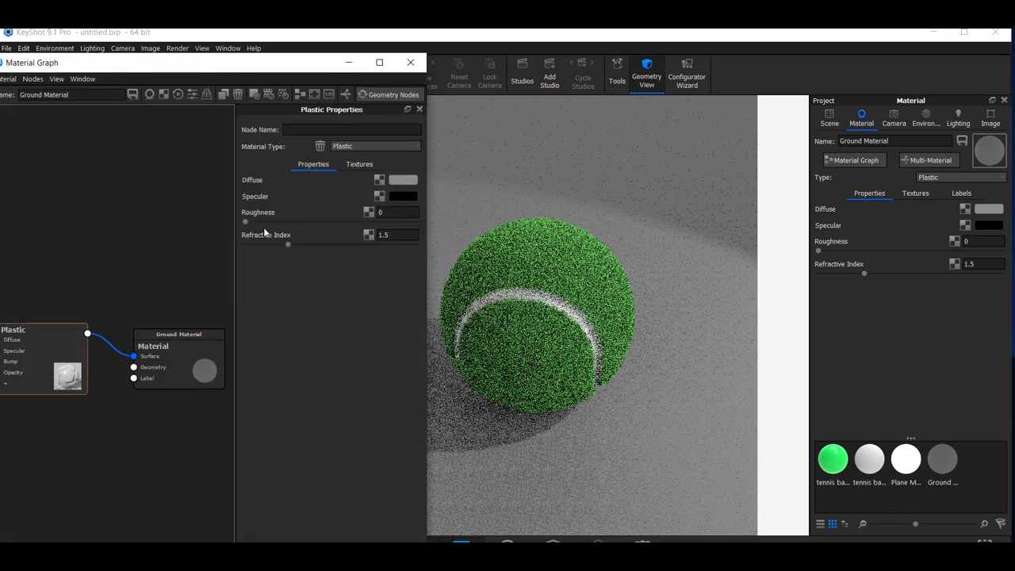
click(406, 177)
drag(498, 93, 511, 94)
click(475, 403)
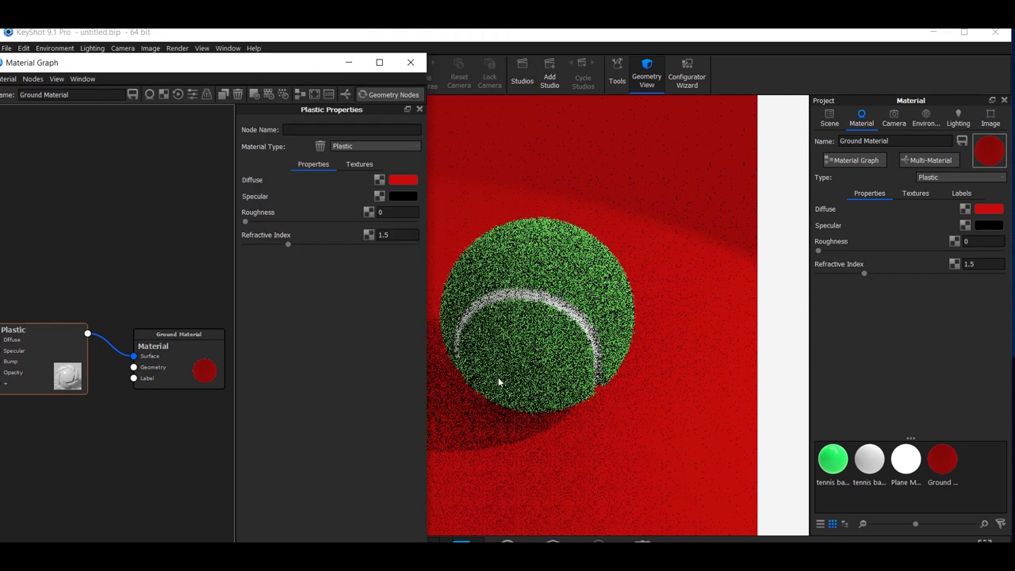
click(349, 63)
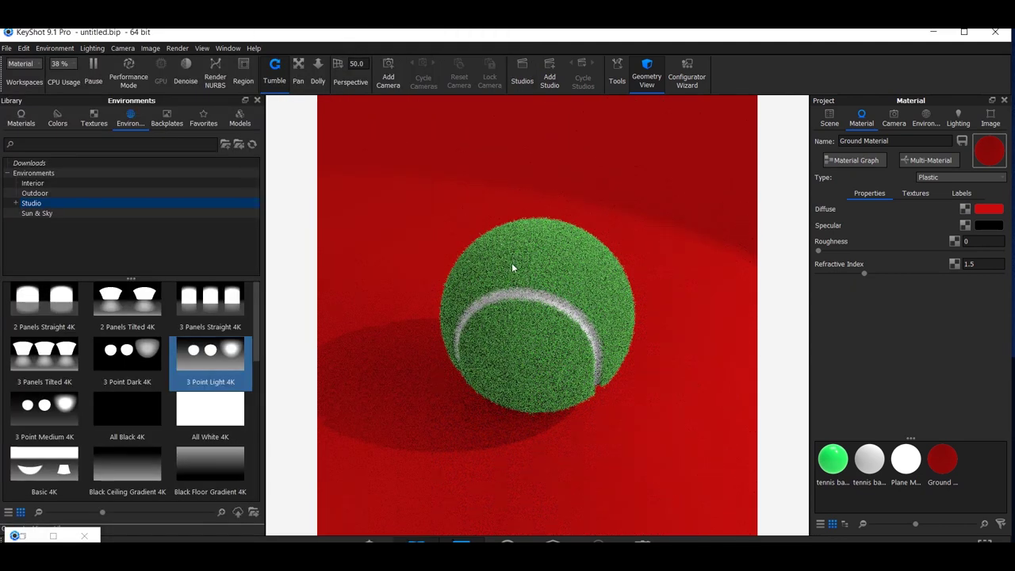
Examine the fuzzy ball and its seam on the red ground up close from a lower camera angle.
drag(530, 263, 519, 328)
scroll(526, 307, up, 3)
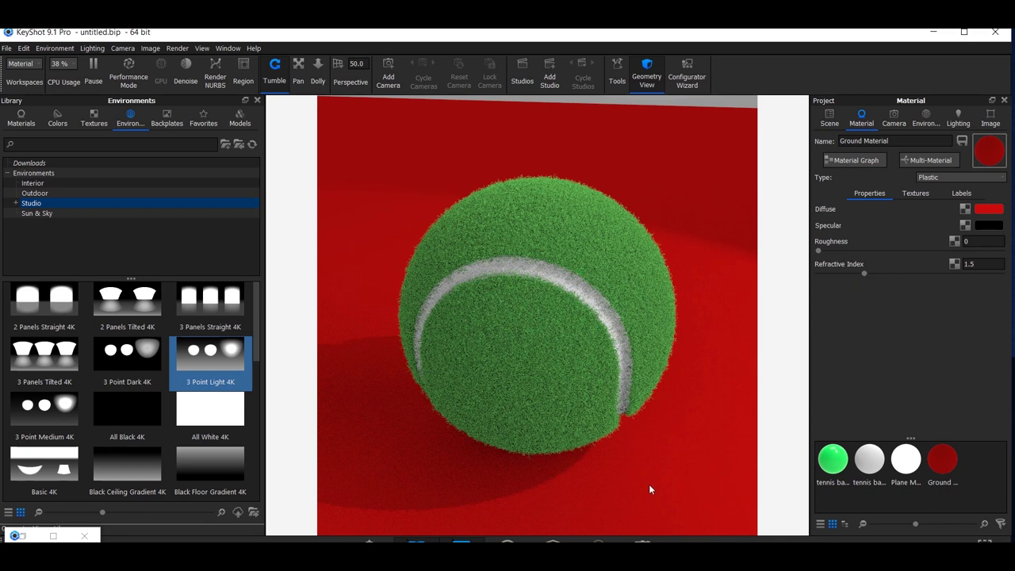
scroll(624, 442, up, 2)
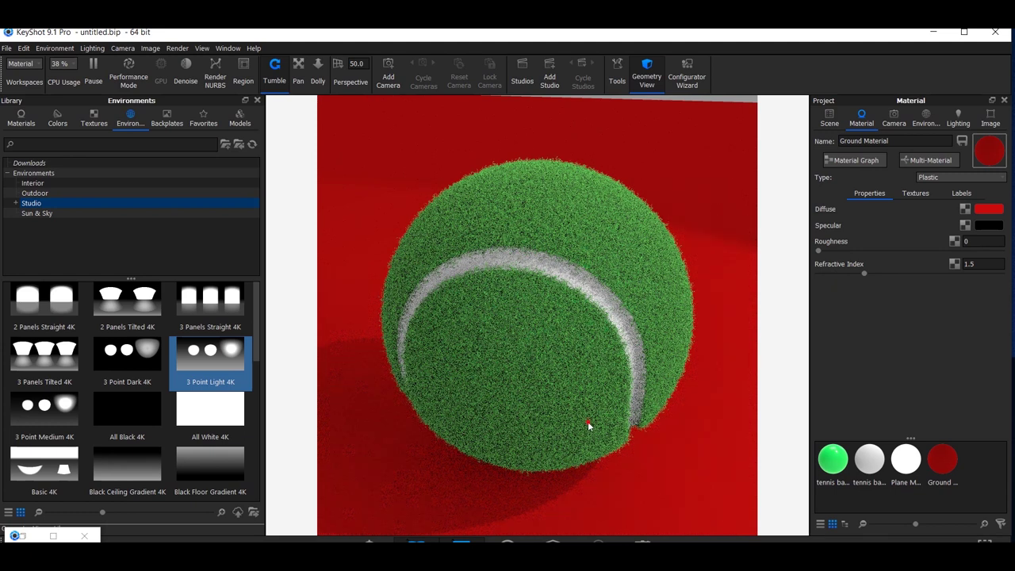
drag(589, 427, 546, 389)
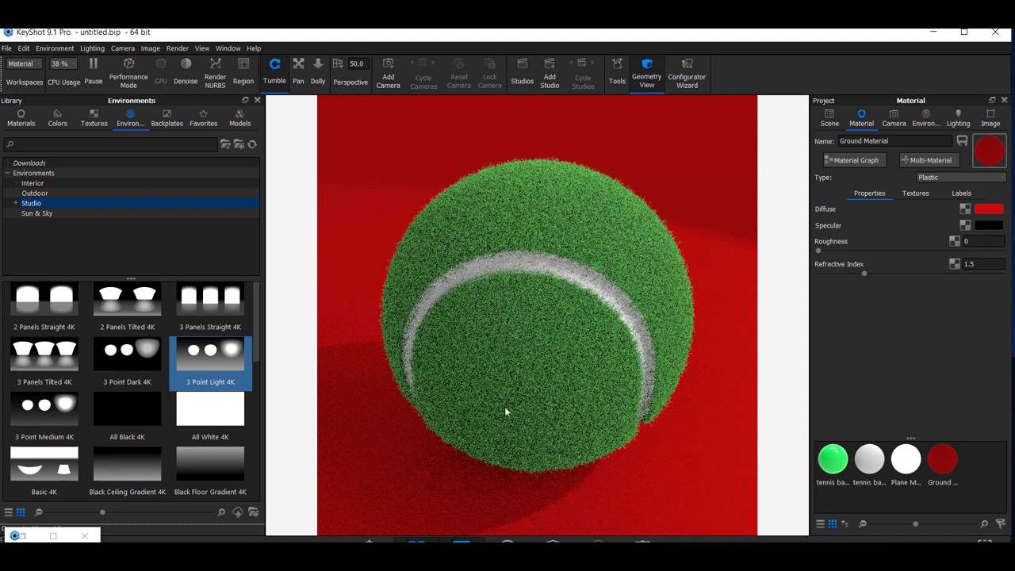
scroll(506, 411, up, 3)
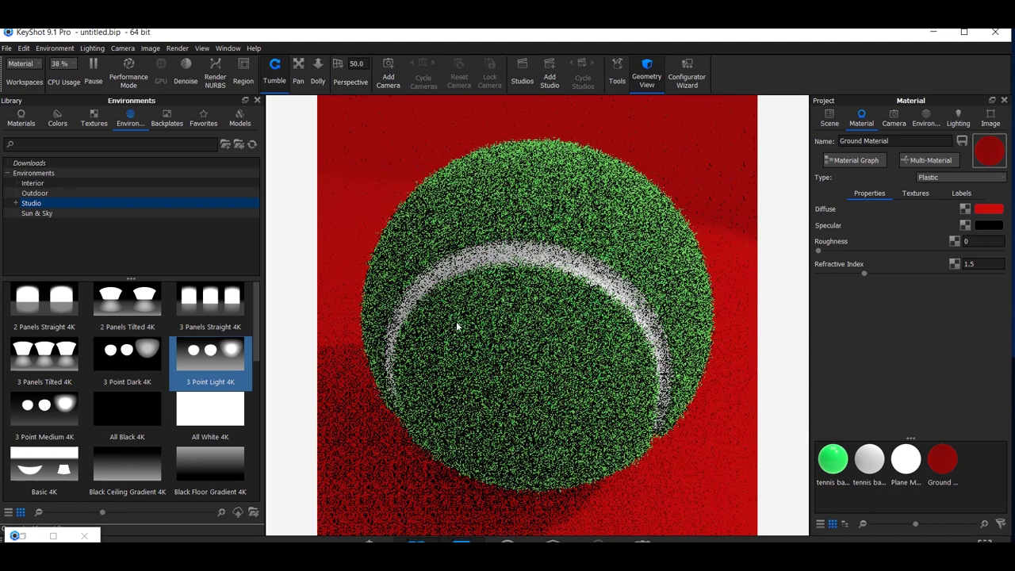